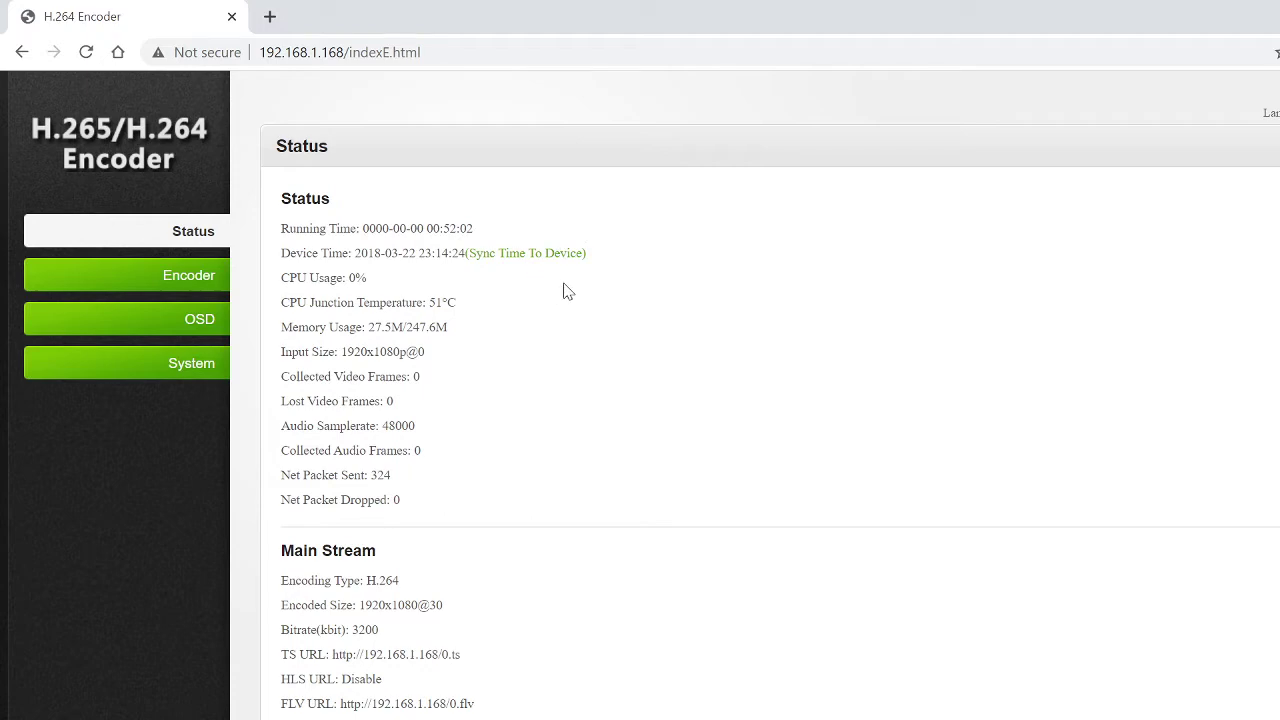
# Browse the start page, then open the Encoder's Main stream settings.
pyautogui.scroll(-1, 565, 290)
pyautogui.scroll(-1, 565, 290)
pyautogui.scroll(-2, 565, 290)
pyautogui.scroll(4, 565, 290)
pyautogui.scroll(-2, 450, 378)
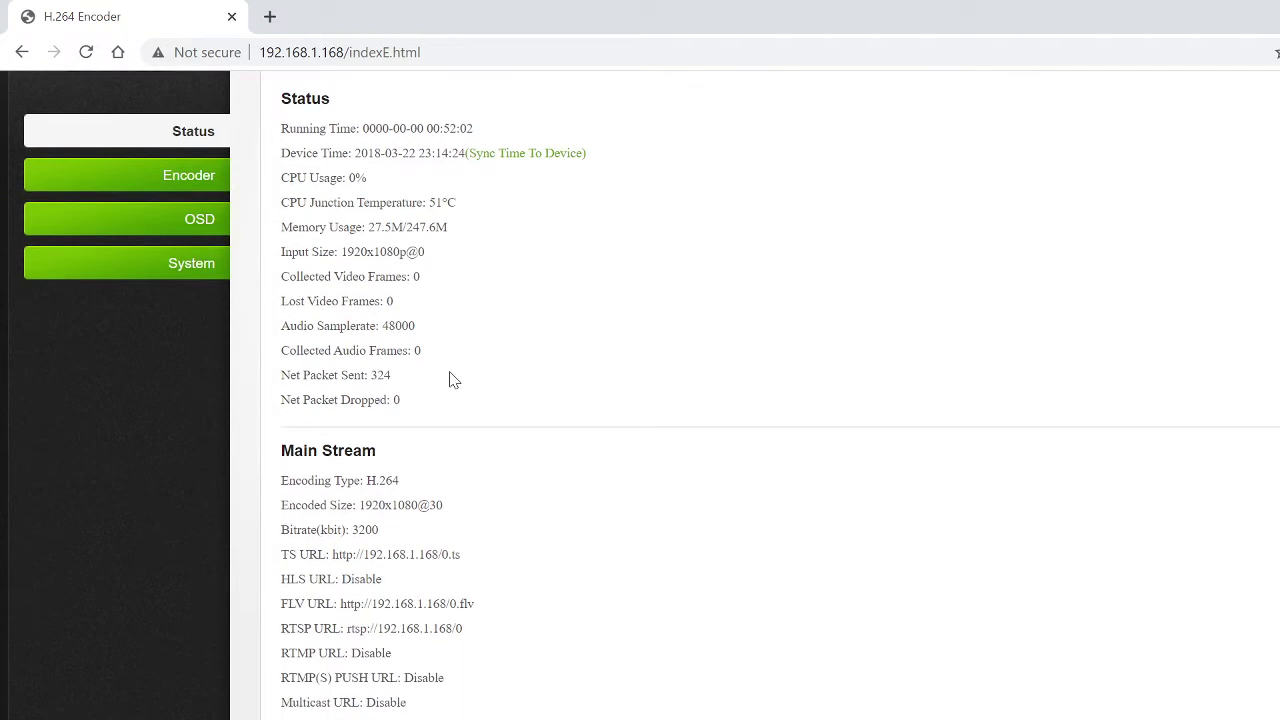
pyautogui.scroll(-1, 450, 378)
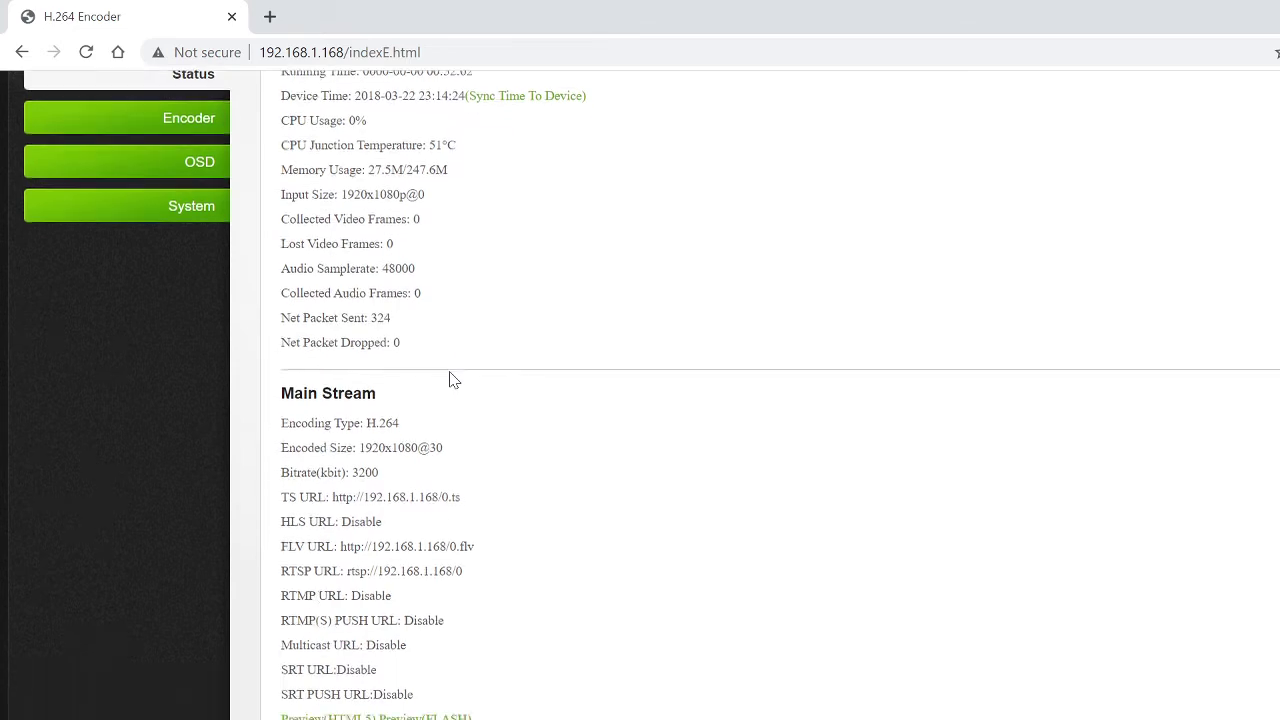
pyautogui.scroll(-2, 450, 378)
pyautogui.scroll(-1, 450, 378)
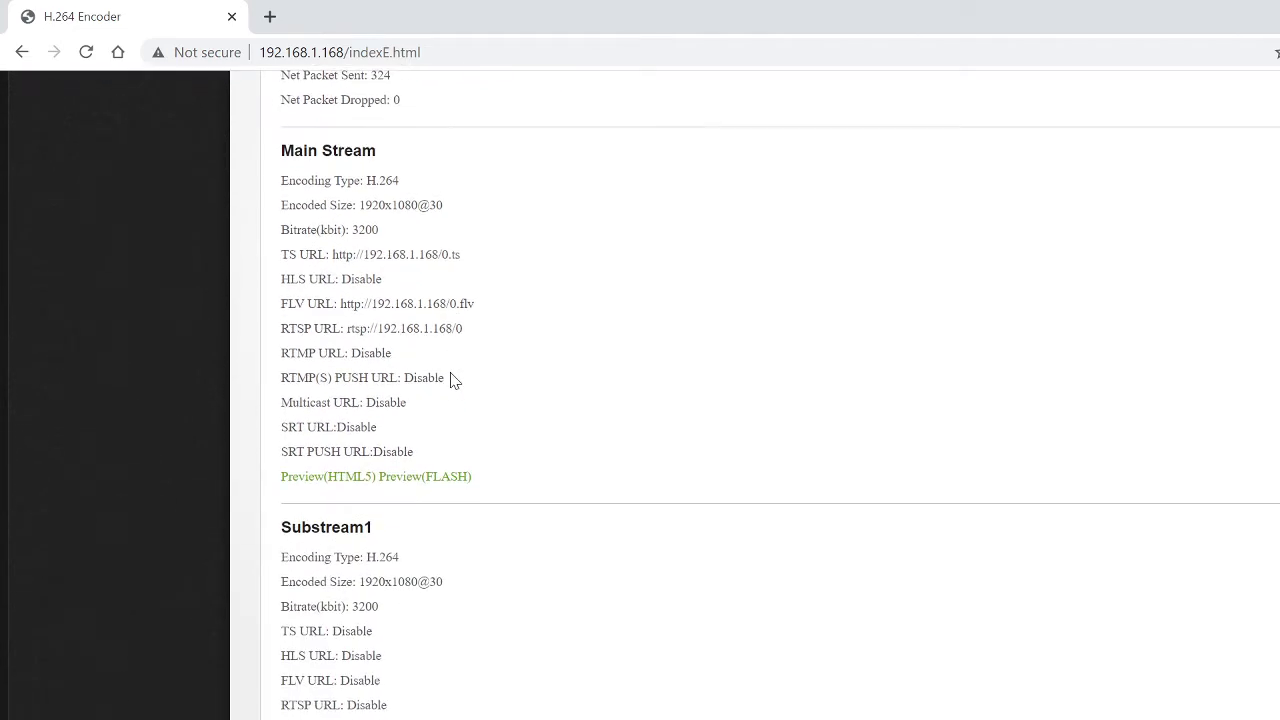
pyautogui.scroll(-2, 491, 383)
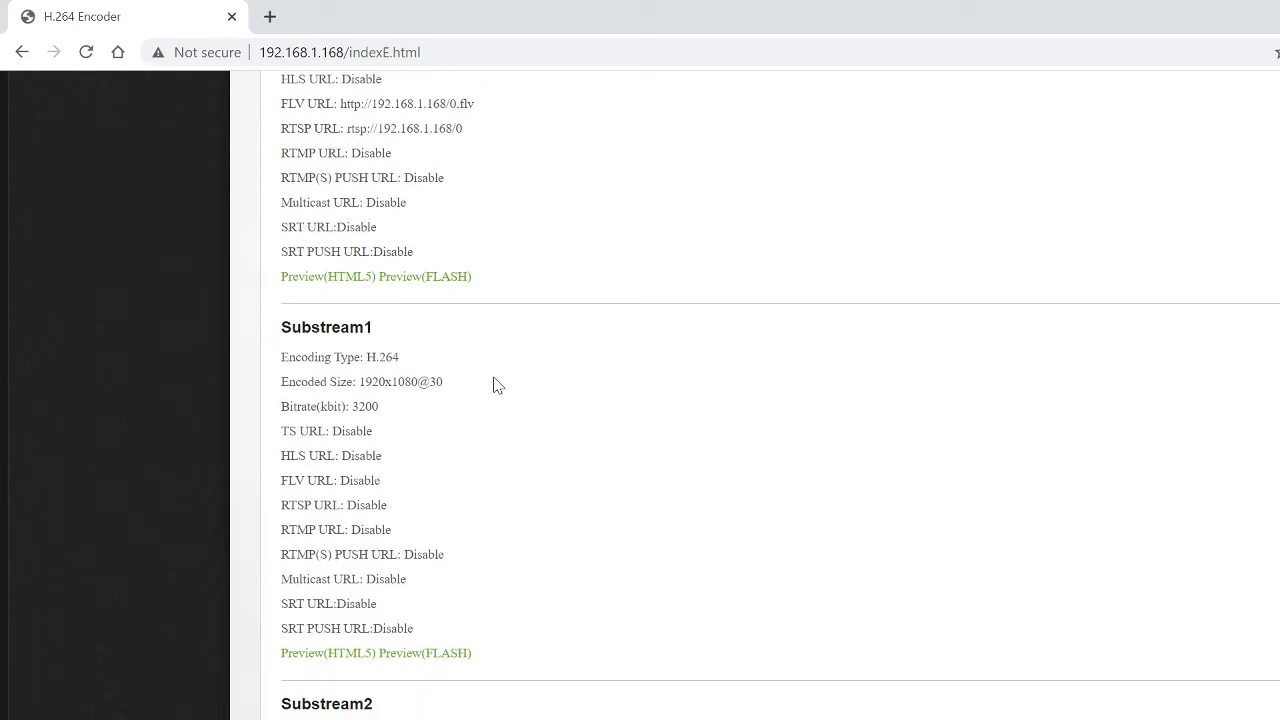
pyautogui.scroll(-3, 535, 377)
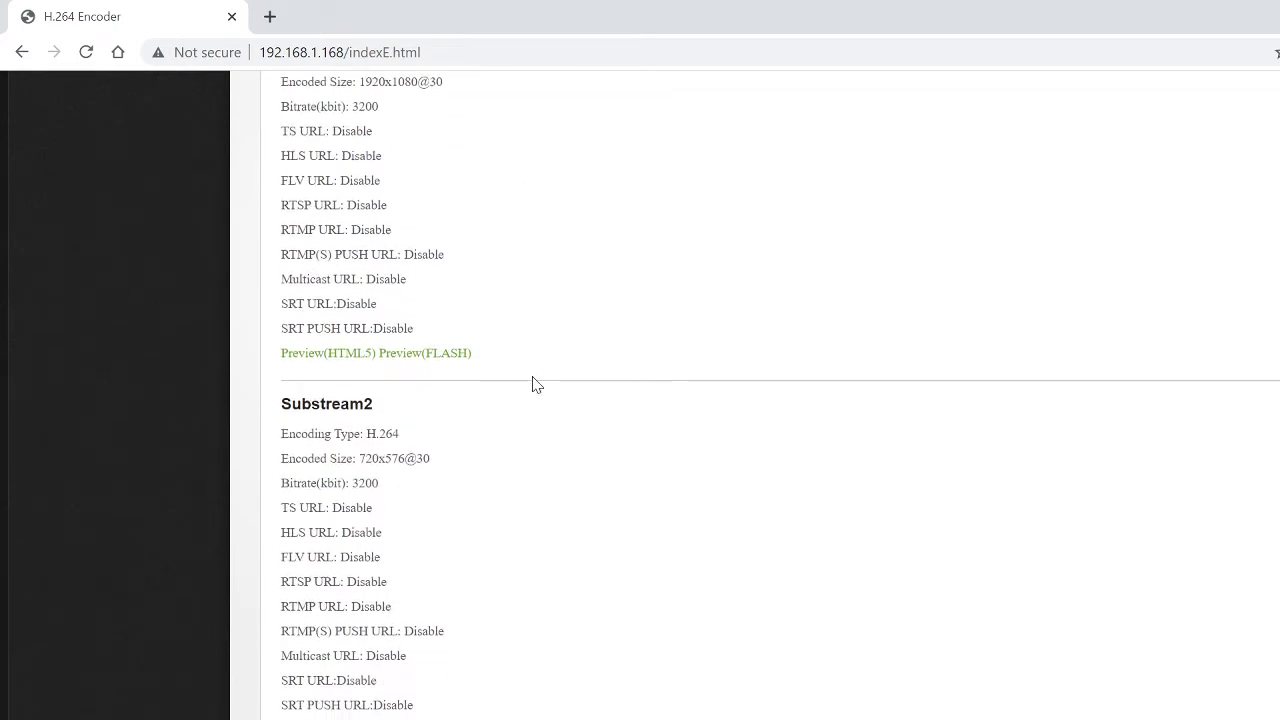
pyautogui.scroll(-2, 533, 378)
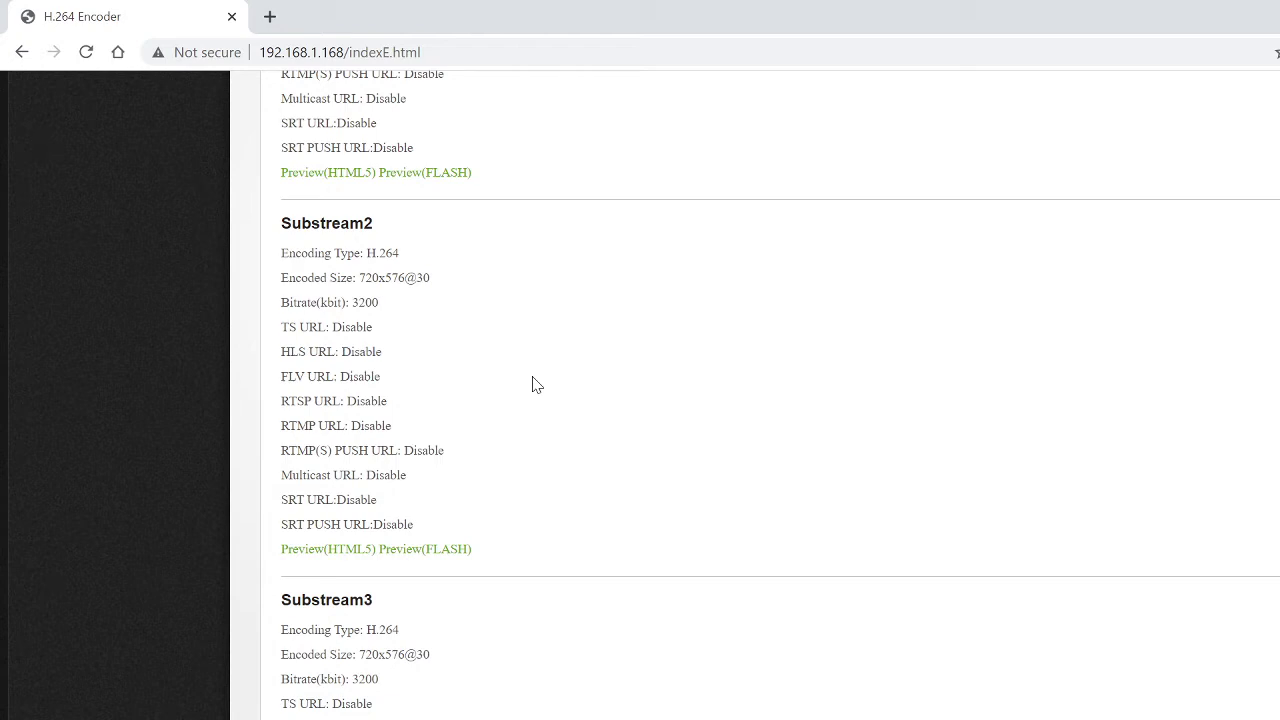
pyautogui.scroll(1, 535, 384)
pyautogui.scroll(1, 535, 384)
pyautogui.scroll(3, 535, 384)
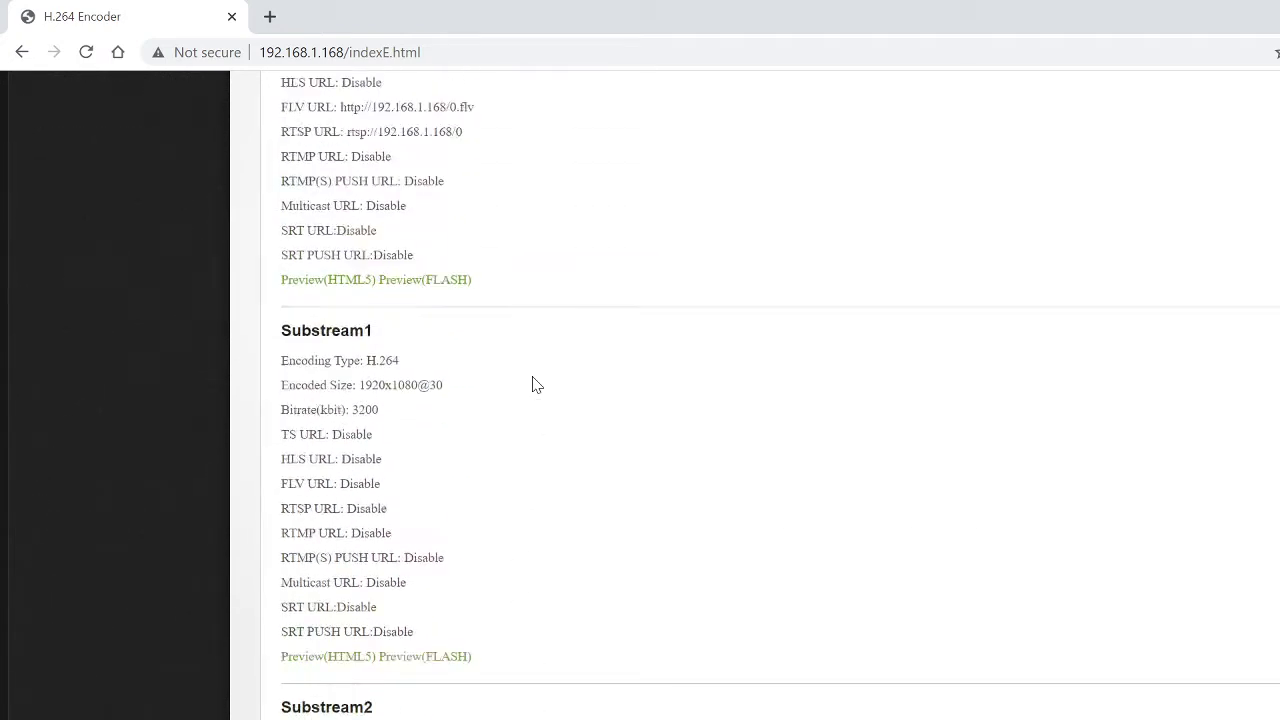
pyautogui.scroll(6, 535, 384)
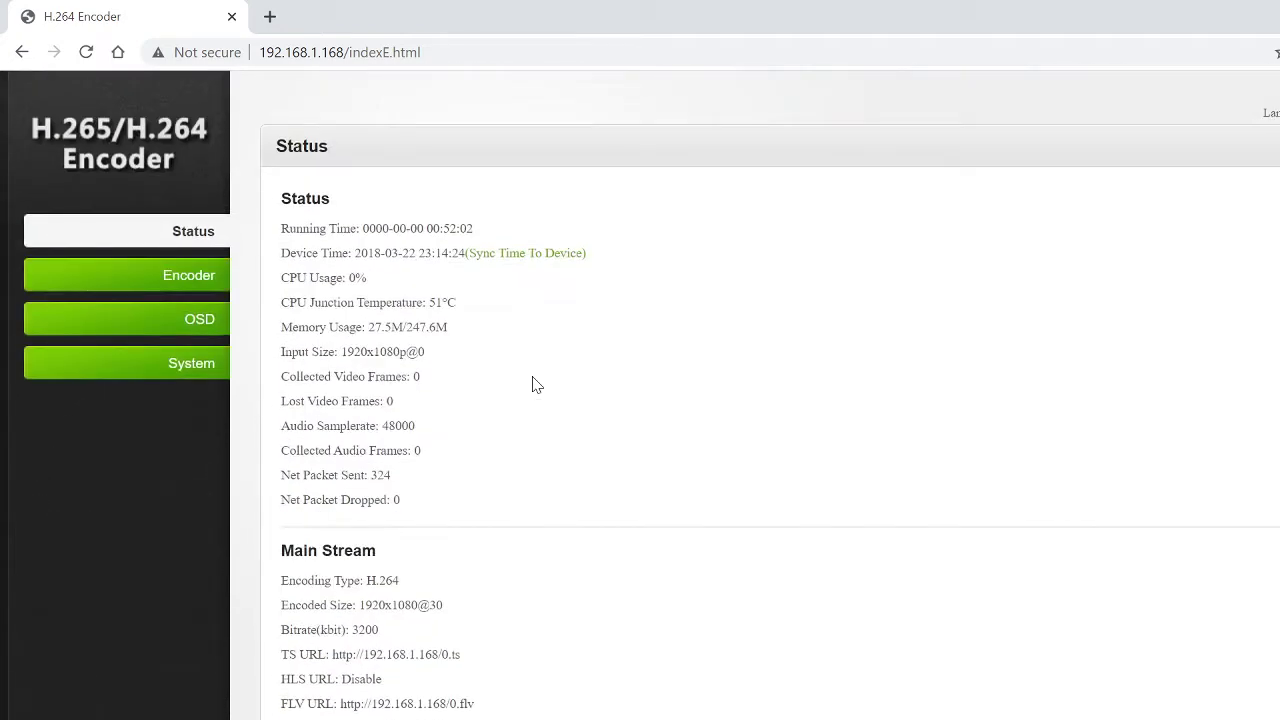
pyautogui.click(197, 287)
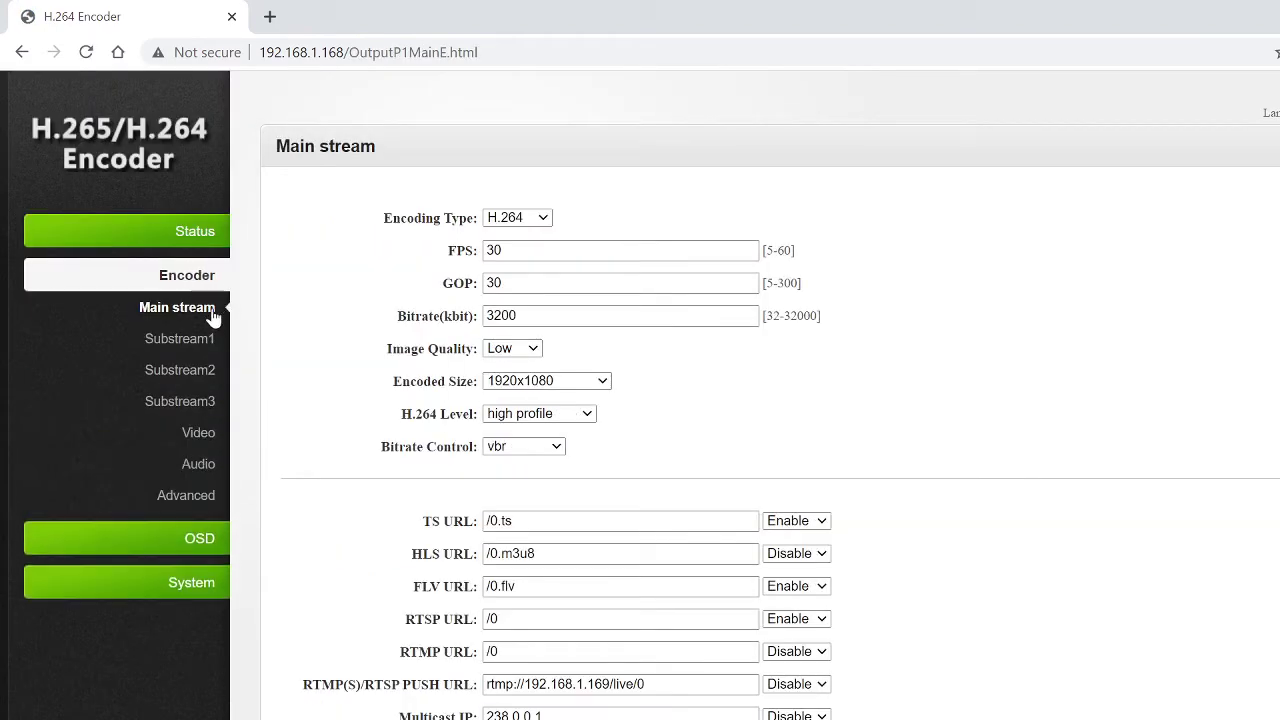
# Review the encoding type and image quality lists, keeping H.264 and Low.
pyautogui.click(546, 220)
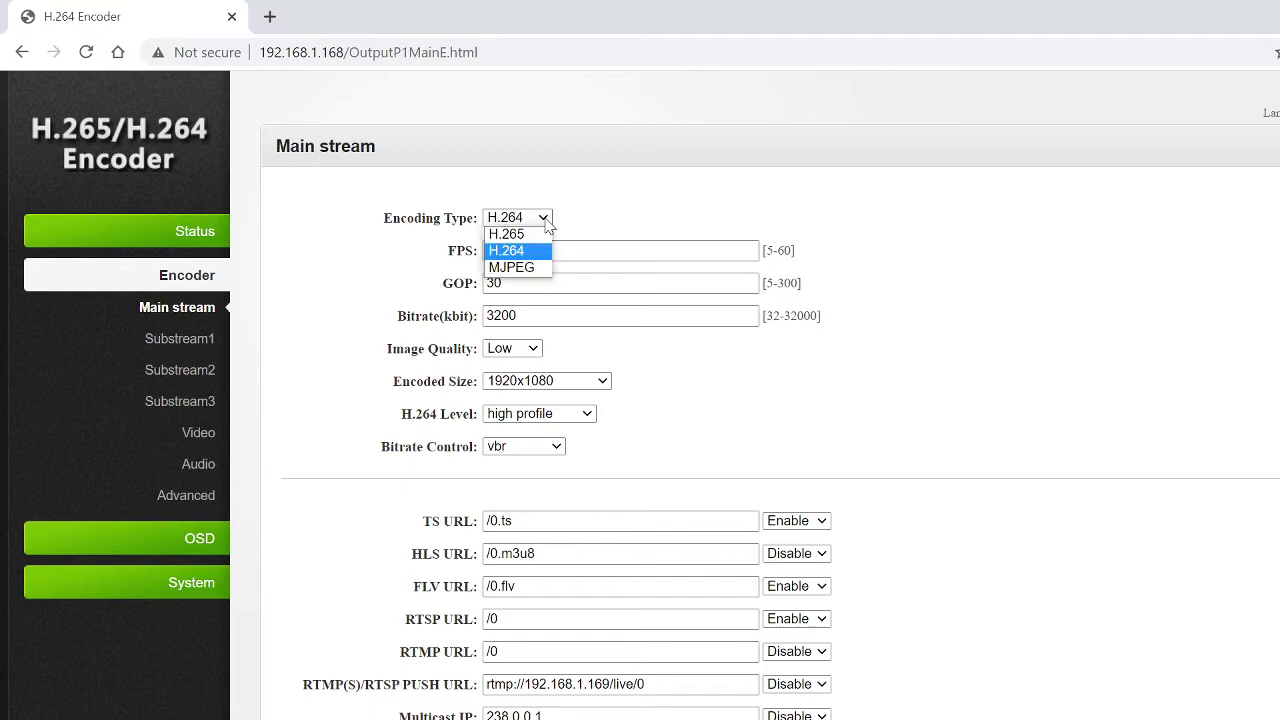
pyautogui.click(546, 220)
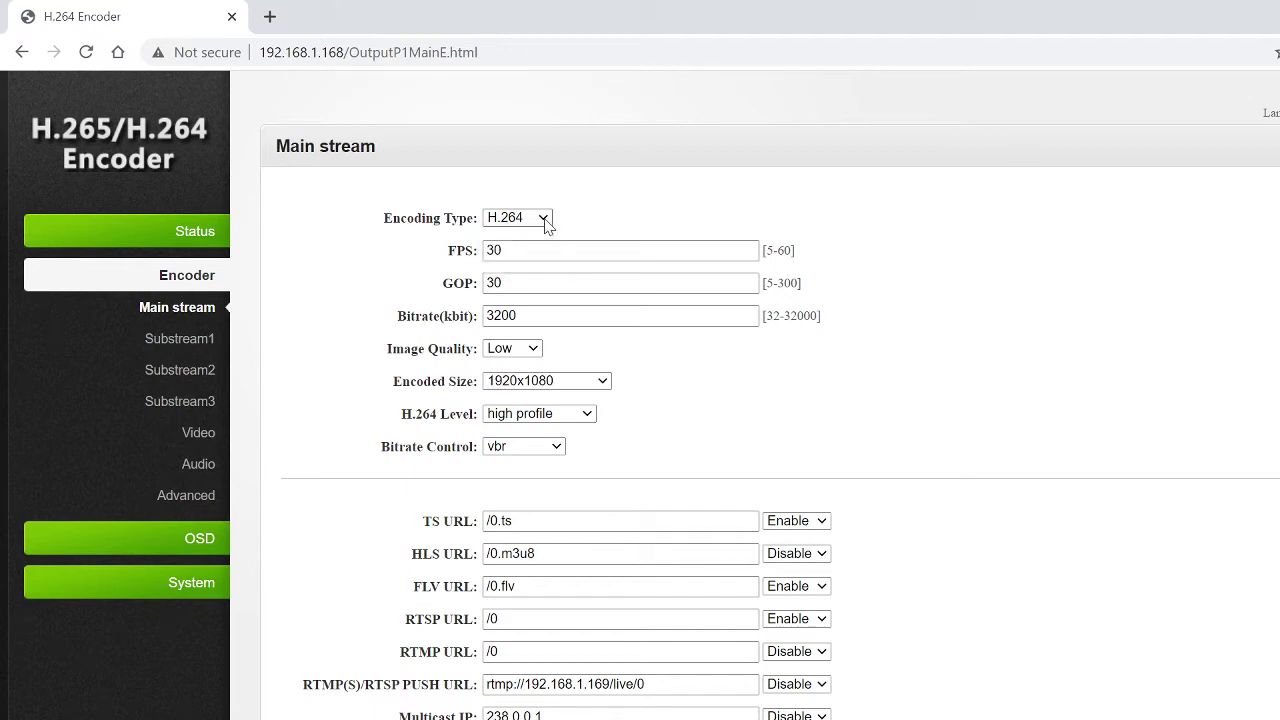
pyautogui.click(546, 220)
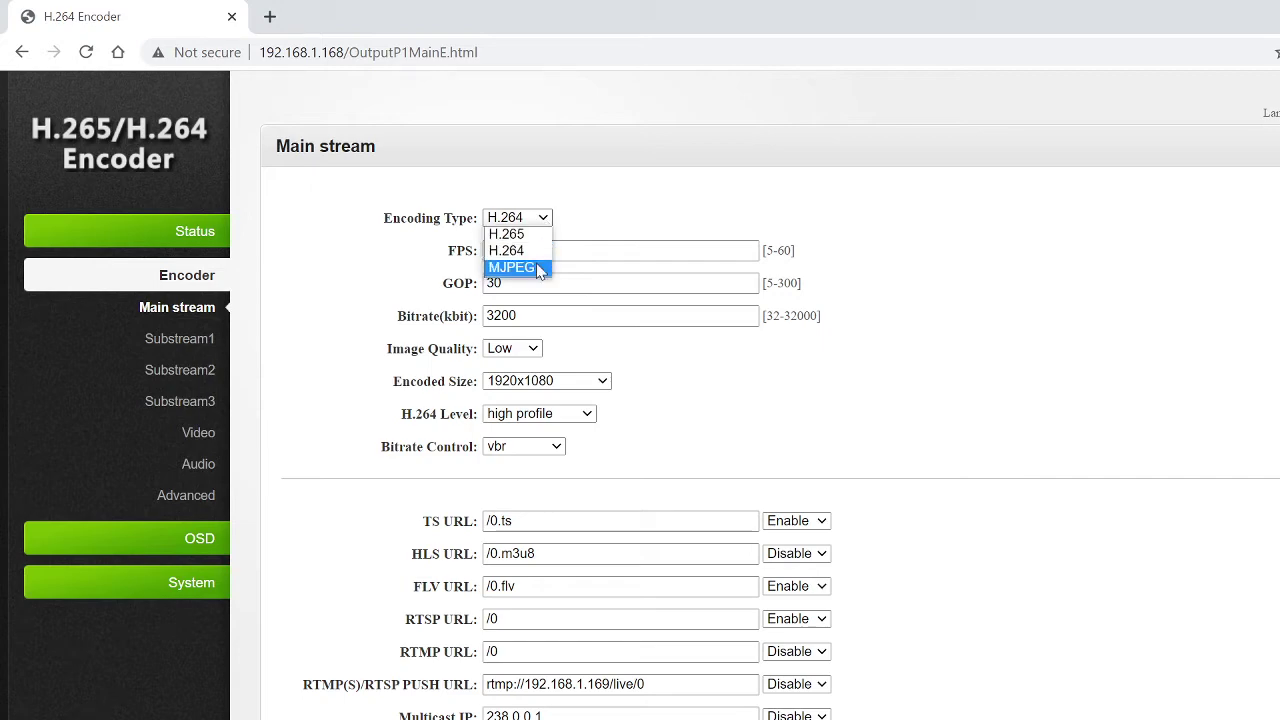
pyautogui.click(846, 270)
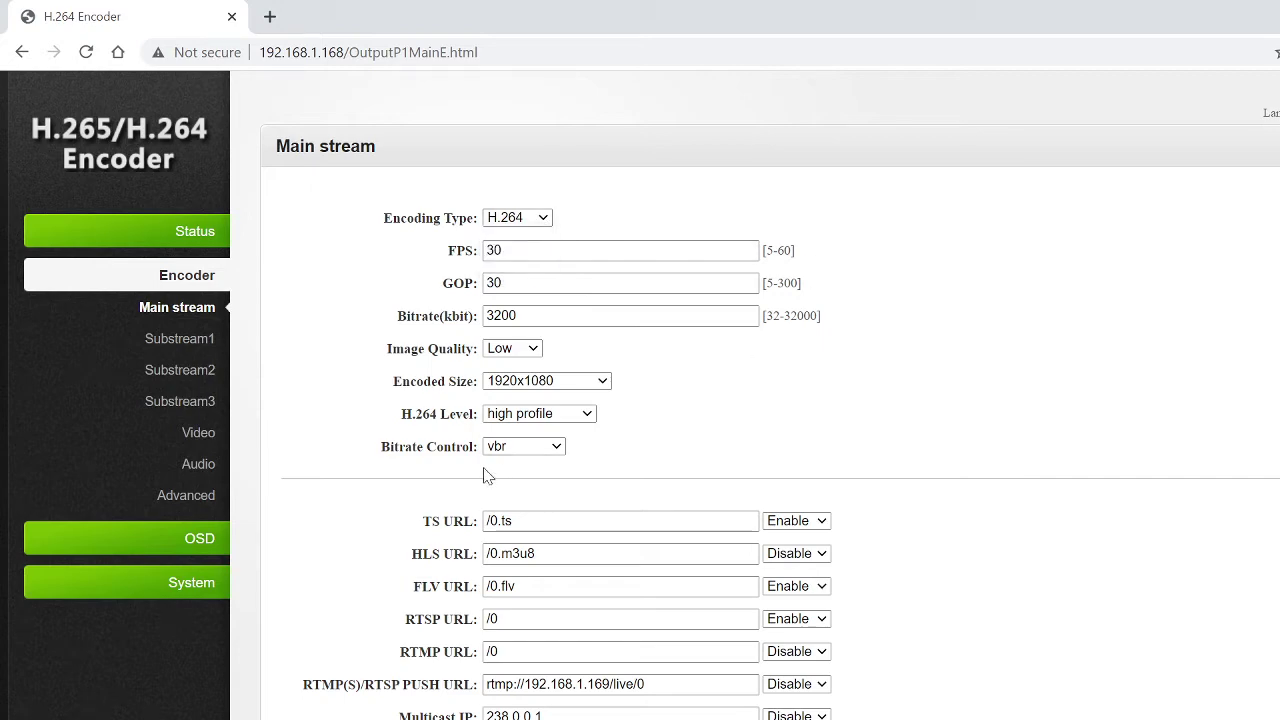
pyautogui.click(537, 354)
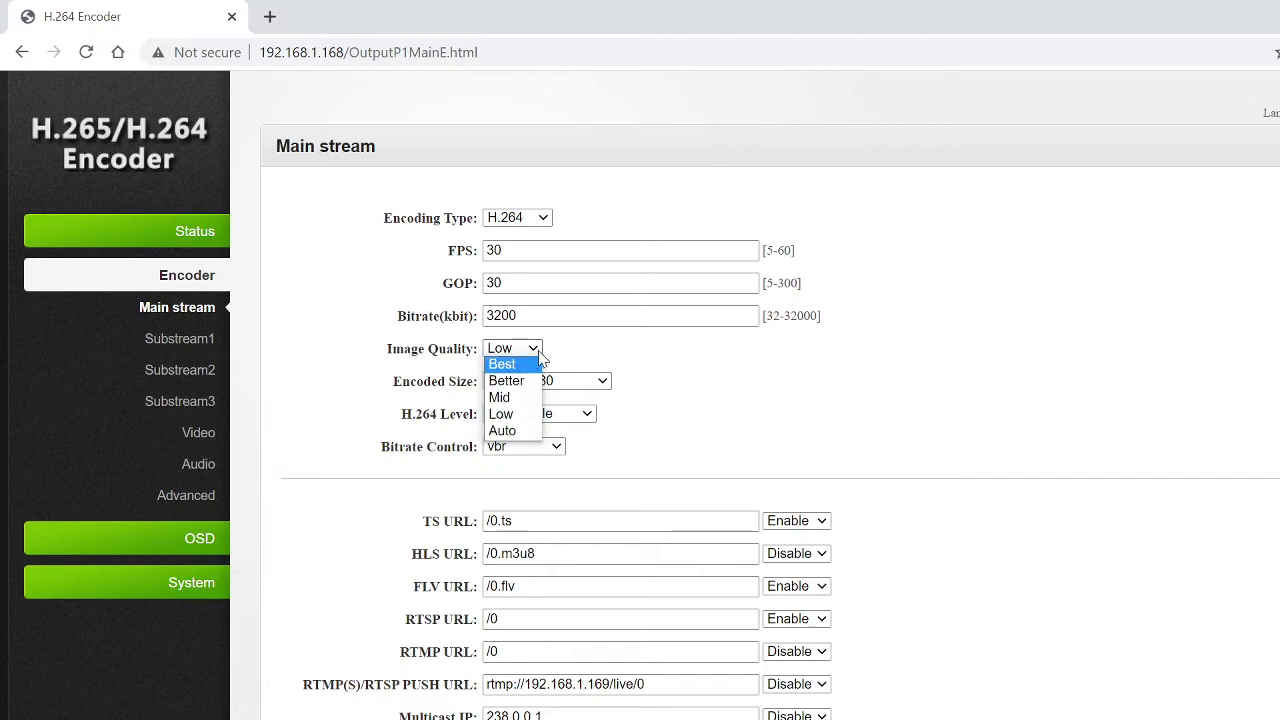
pyautogui.click(538, 352)
# Review the encoded sizes, keeping 1920x1080, and show the H.264 profile levels.
pyautogui.click(605, 384)
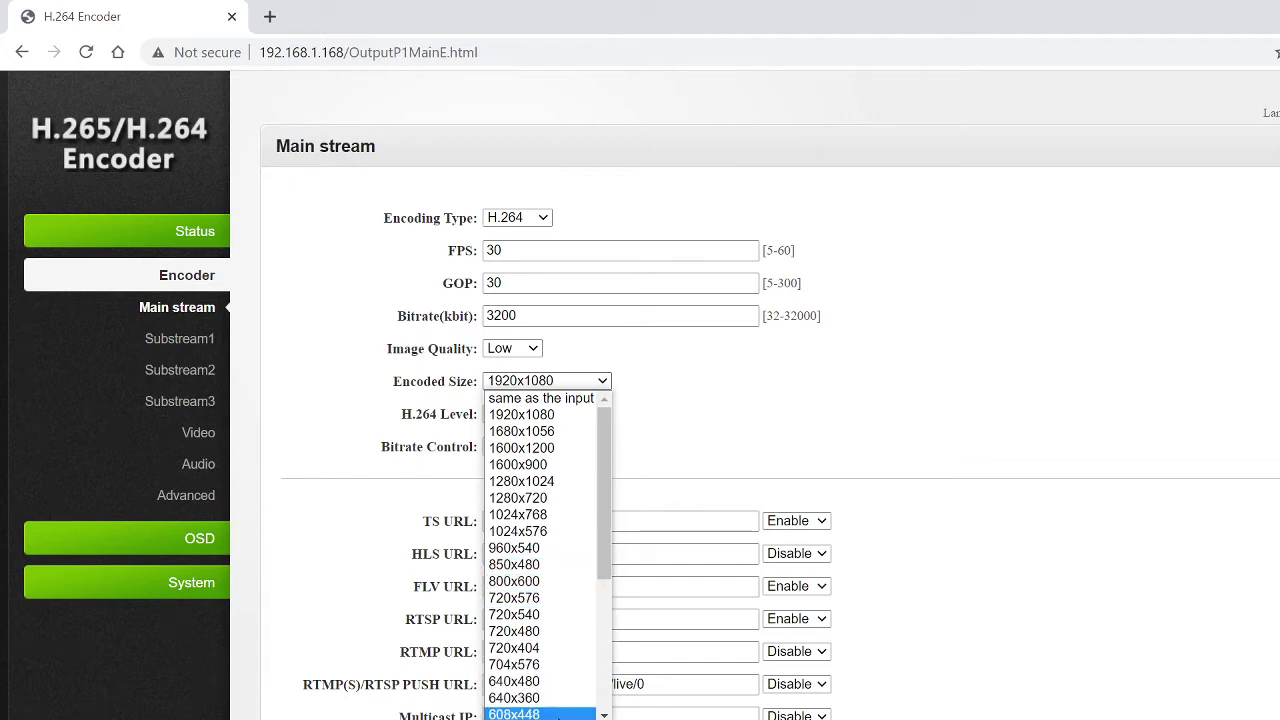
pyautogui.moveTo(601, 558); pyautogui.dragTo(630, 715)
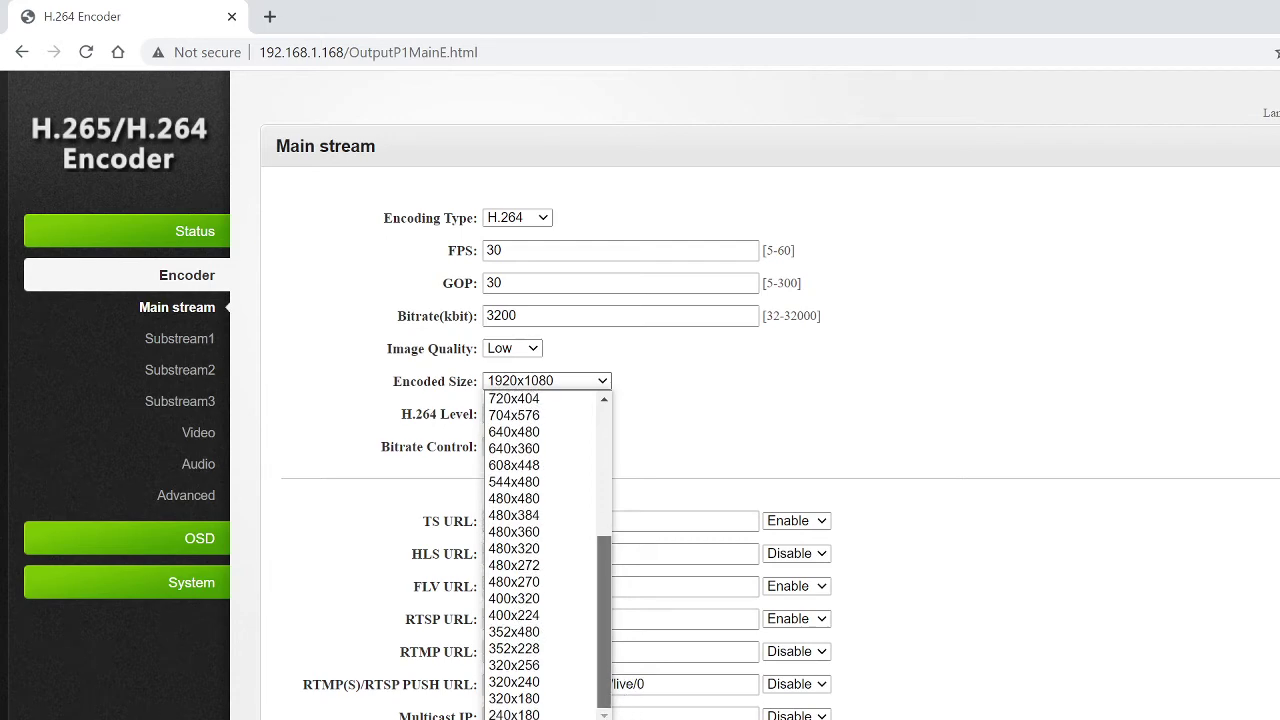
pyautogui.moveTo(630, 715); pyautogui.dragTo(623, 491)
pyautogui.click(640, 383)
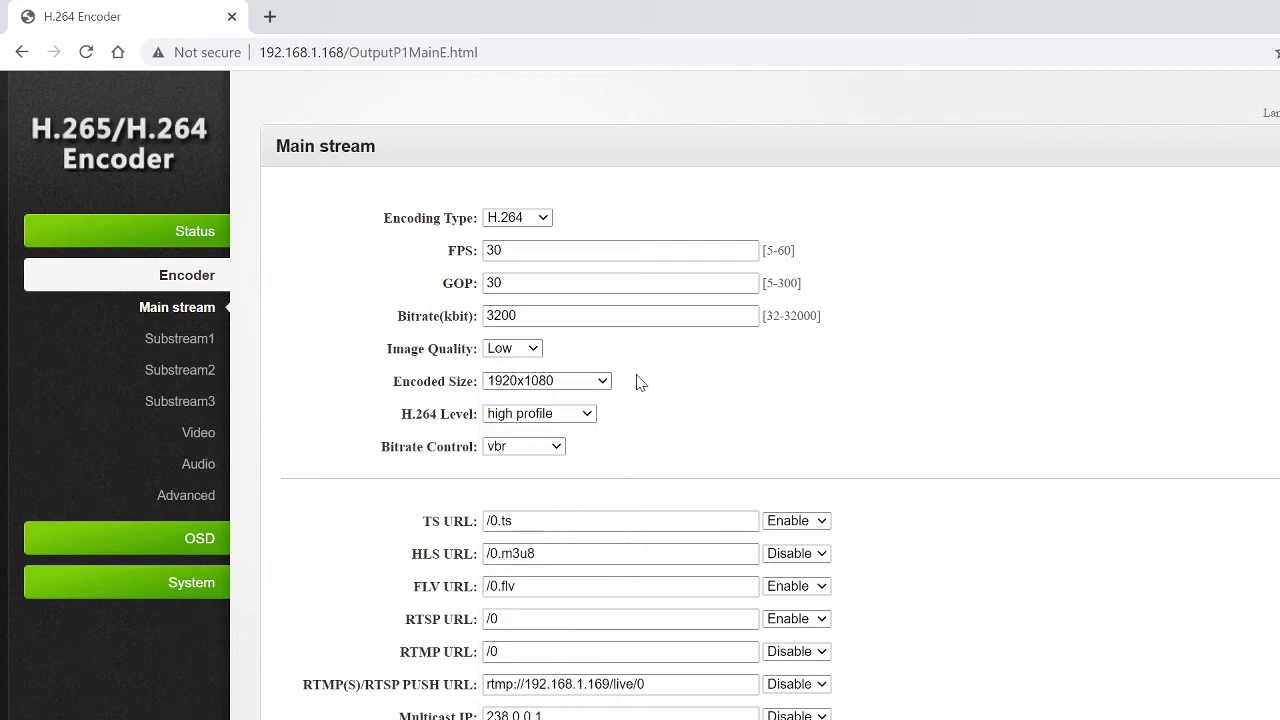
pyautogui.click(588, 414)
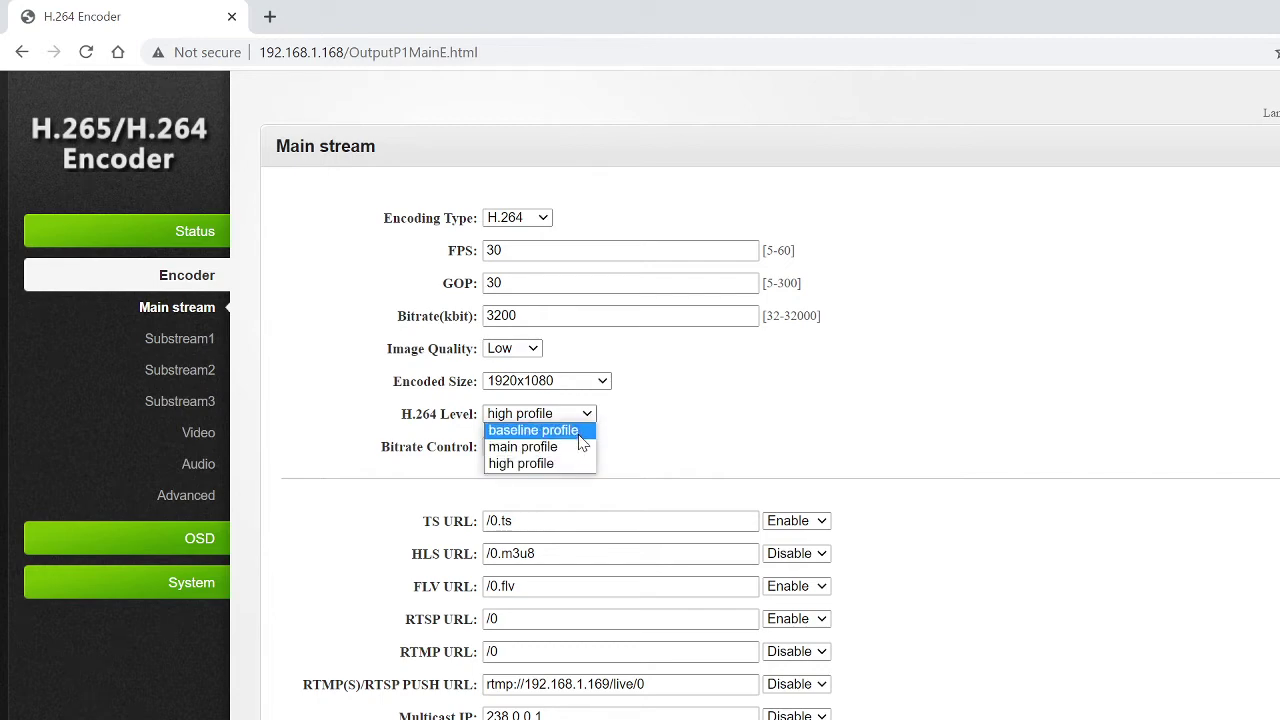
pyautogui.click(660, 428)
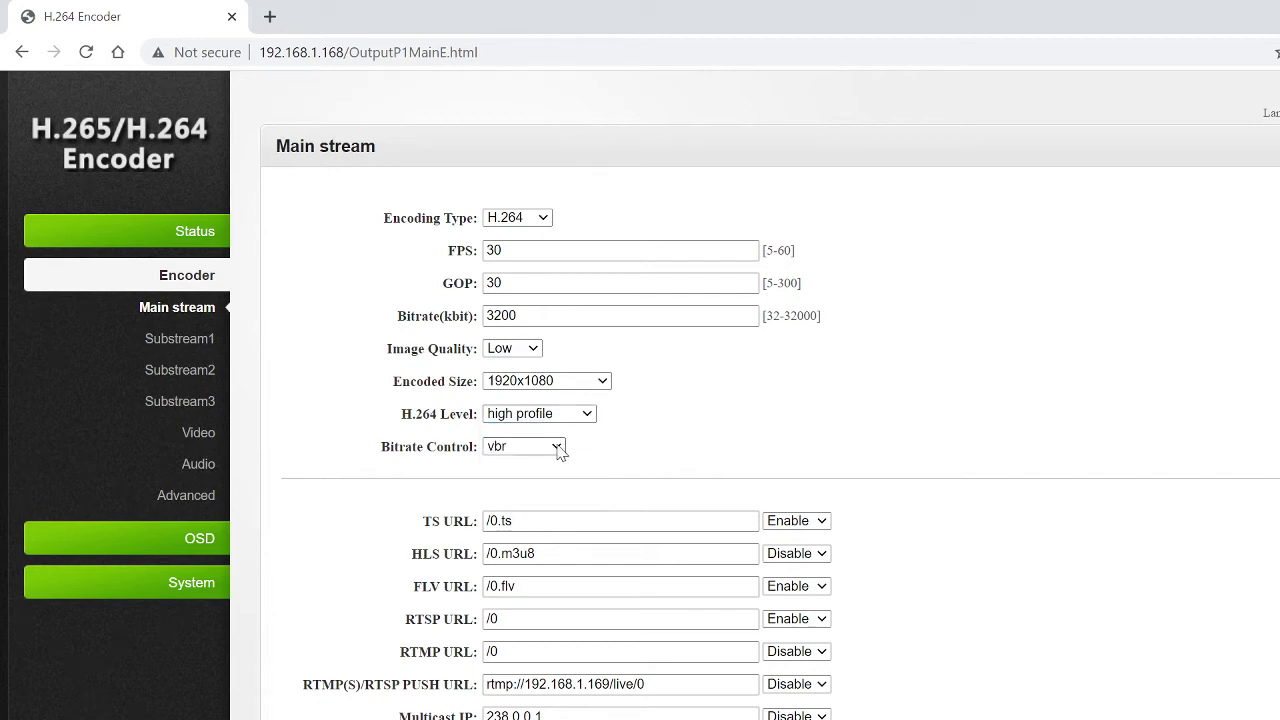
pyautogui.click(558, 447)
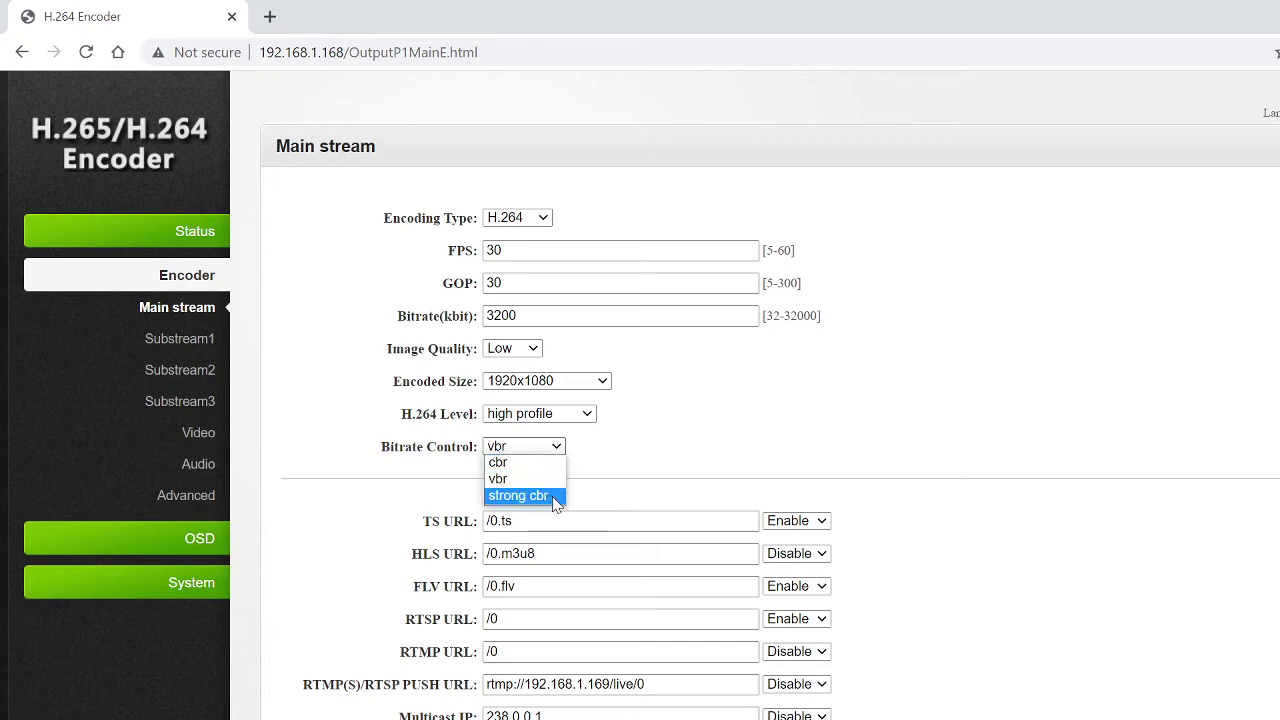
pyautogui.click(650, 448)
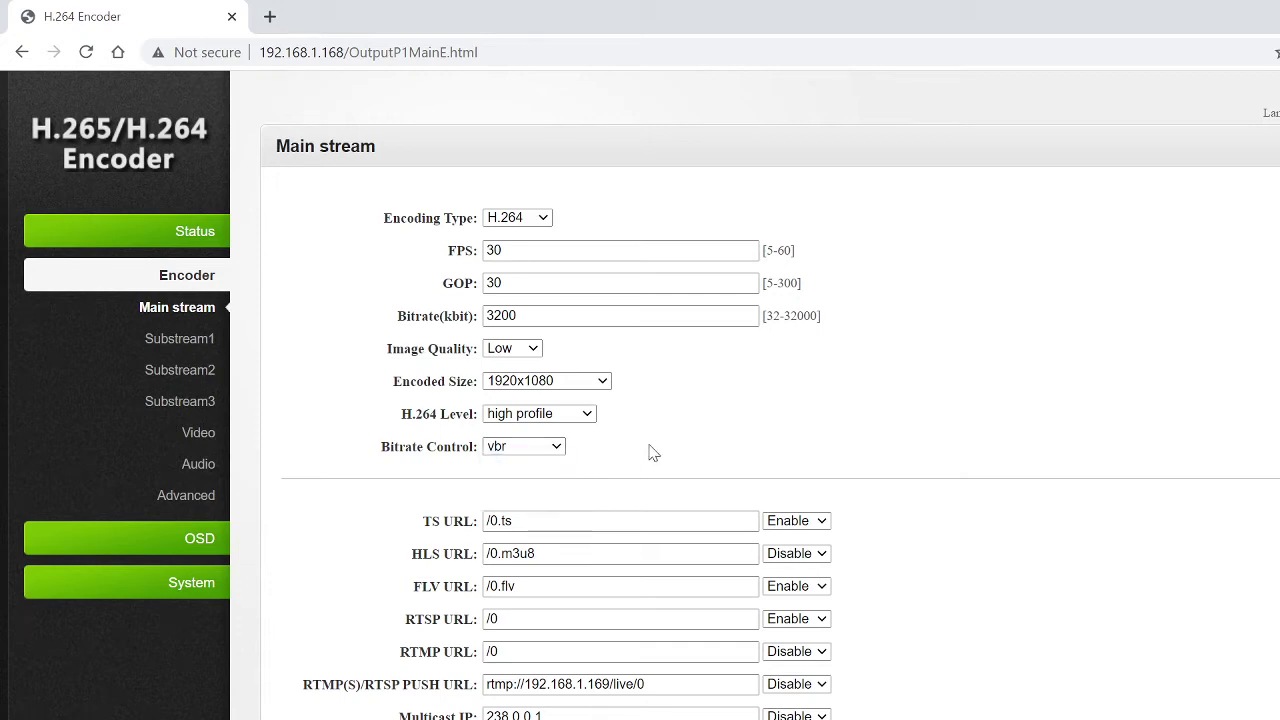
pyautogui.click(822, 521)
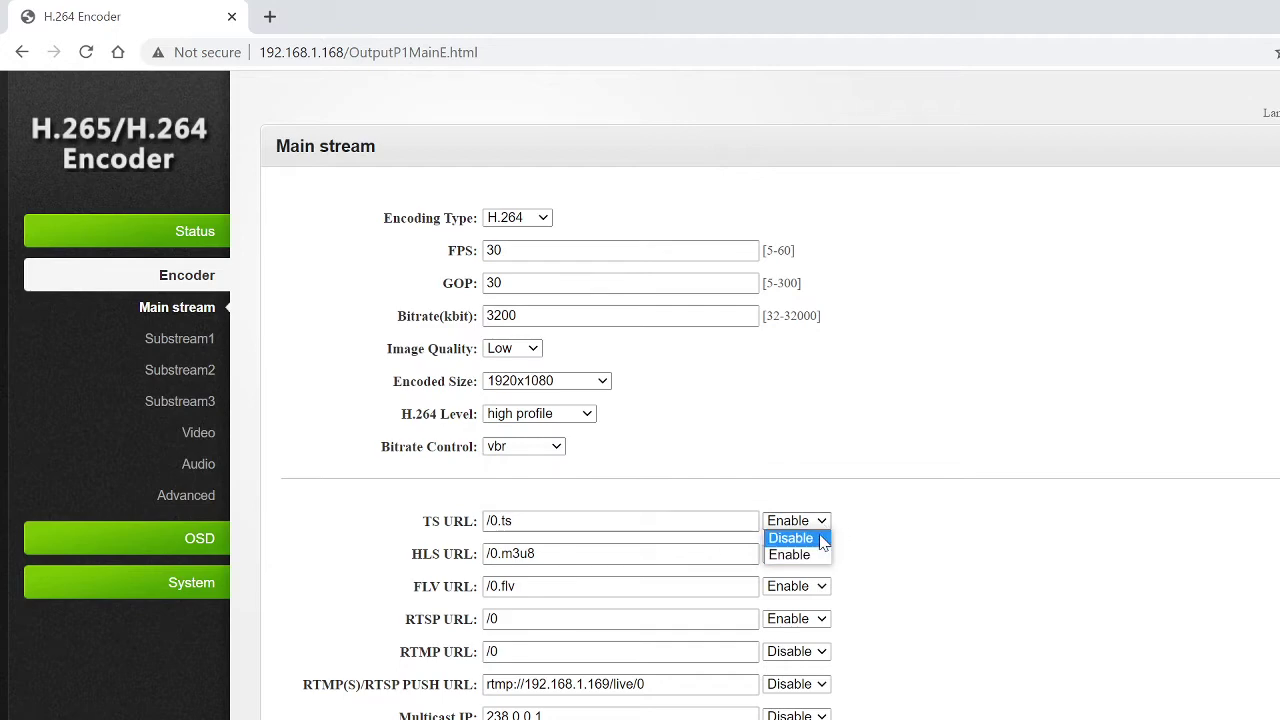
pyautogui.click(814, 555)
pyautogui.click(816, 553)
pyautogui.click(822, 537)
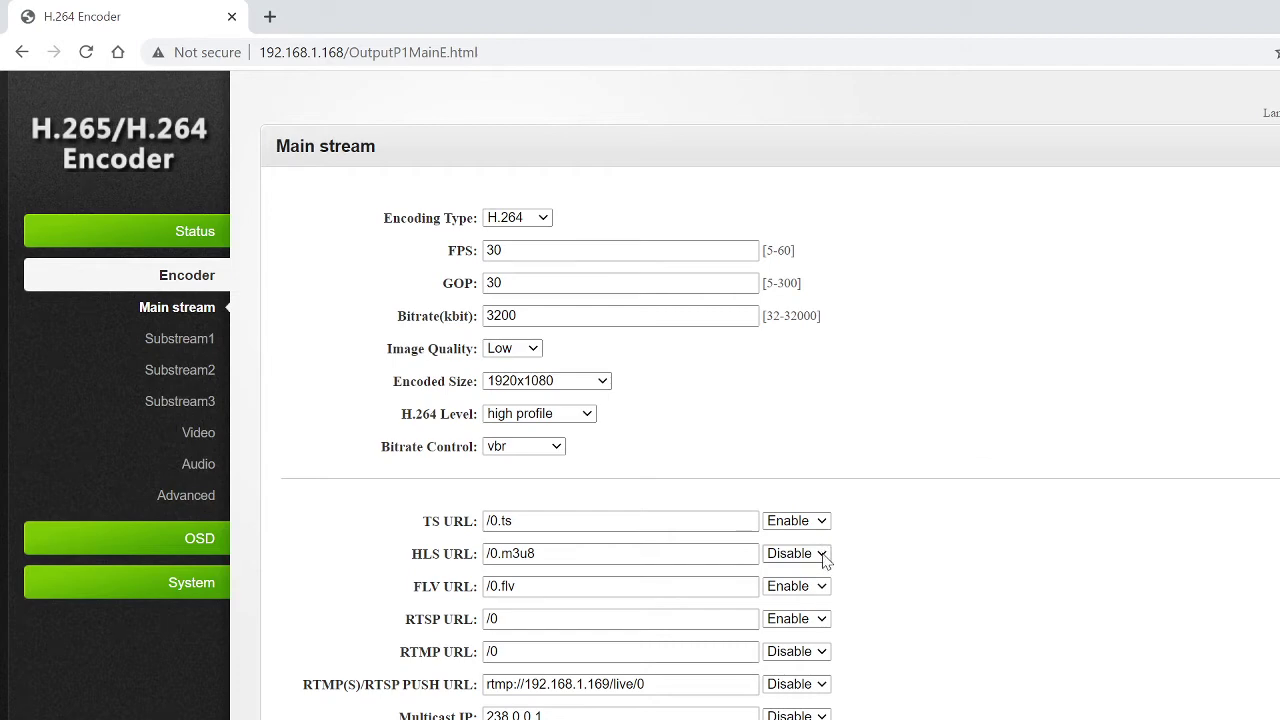
pyautogui.click(824, 556)
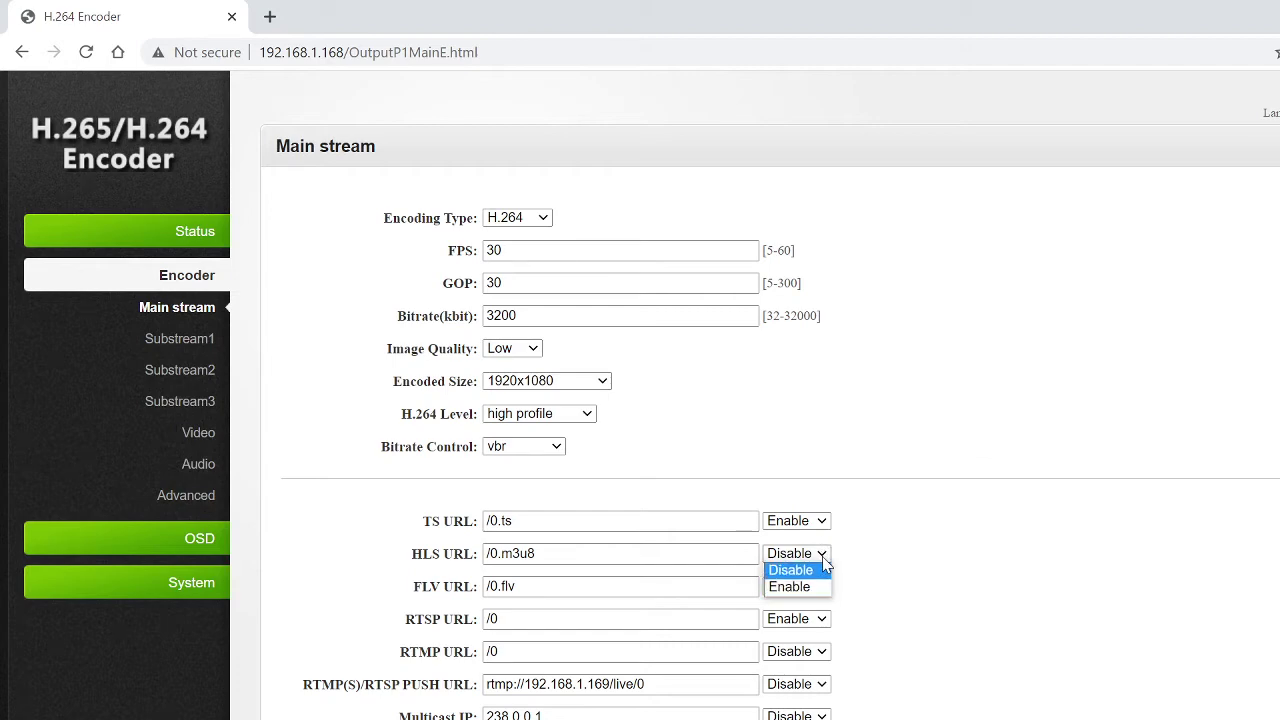
pyautogui.click(823, 558)
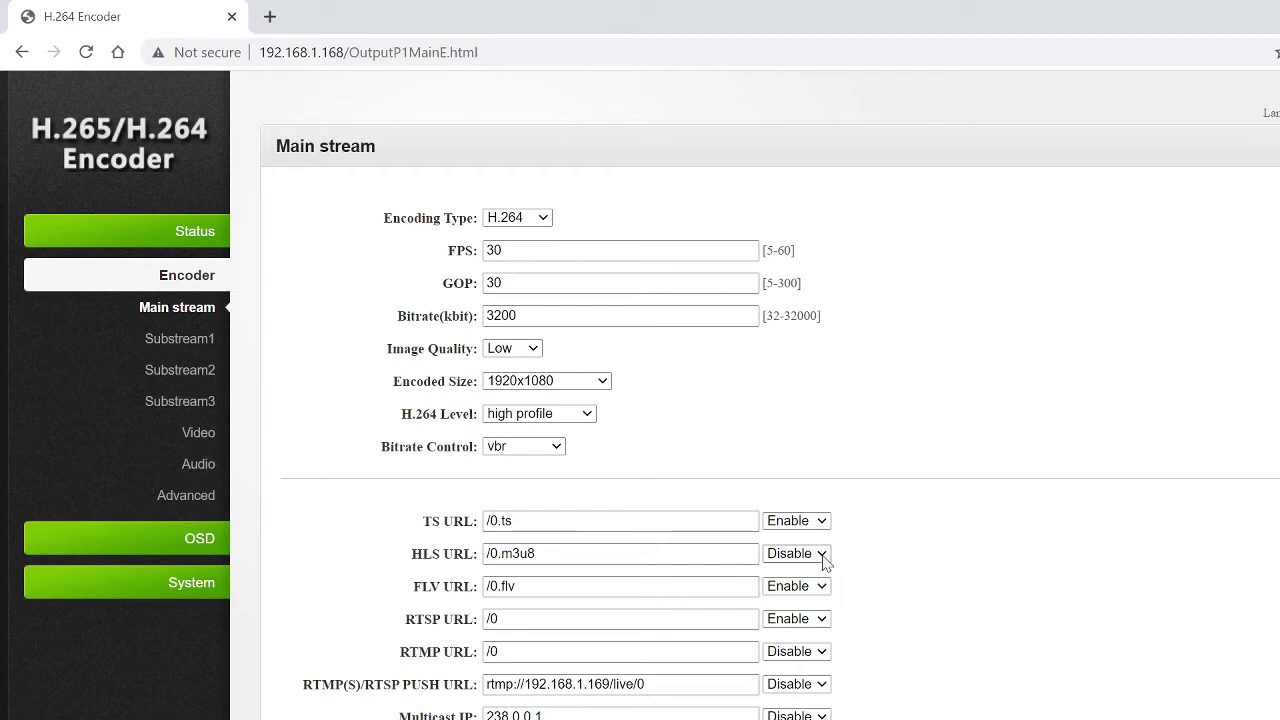
pyautogui.scroll(-1, 665, 681)
pyautogui.click(665, 681)
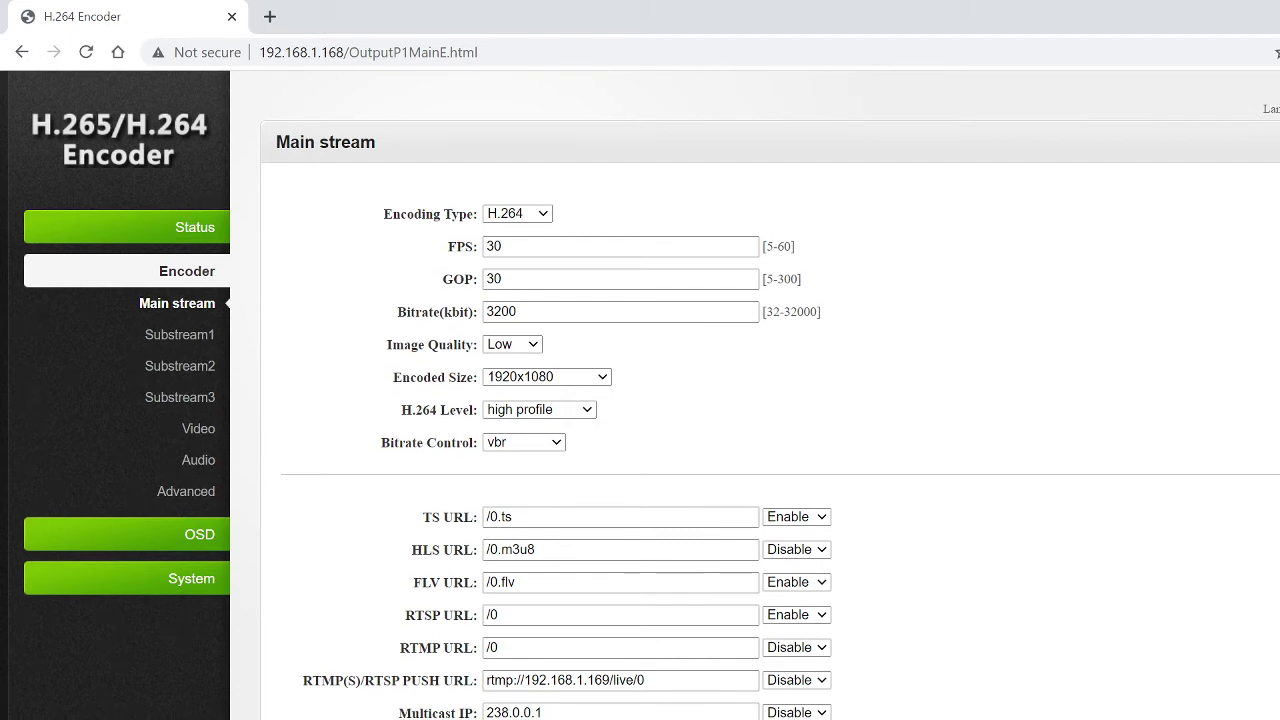
pyautogui.click(199, 338)
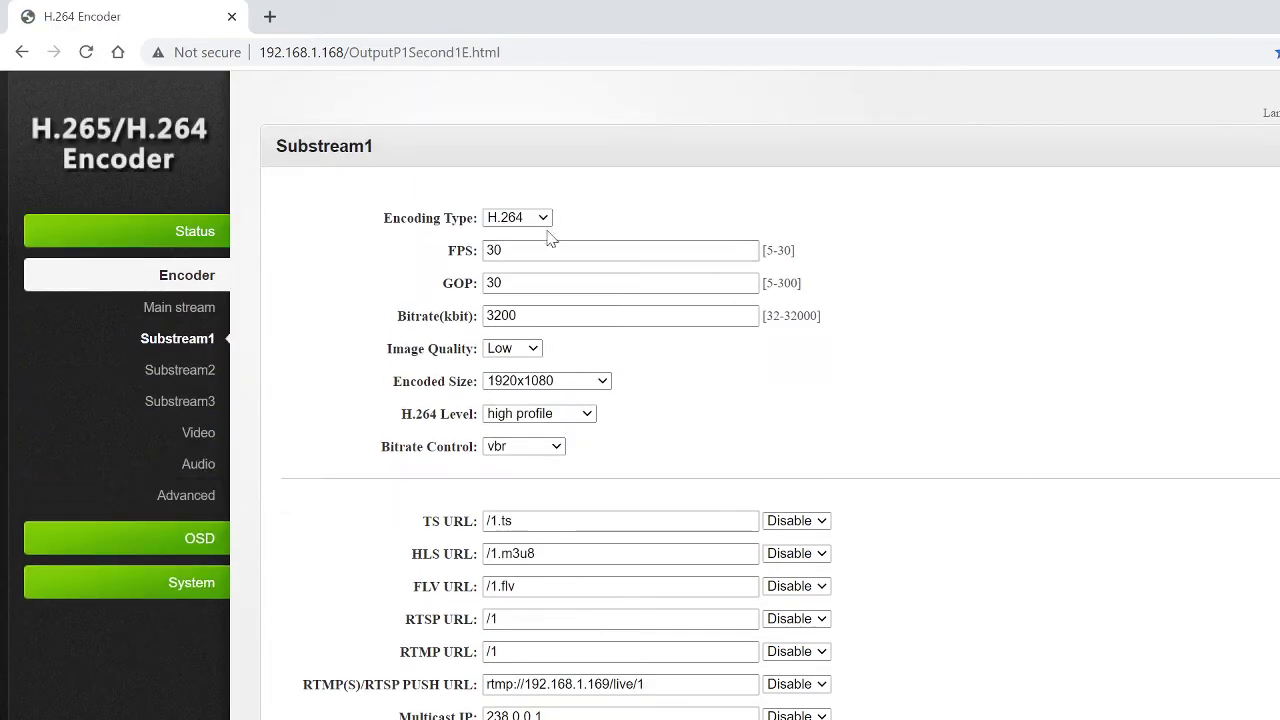
pyautogui.click(544, 220)
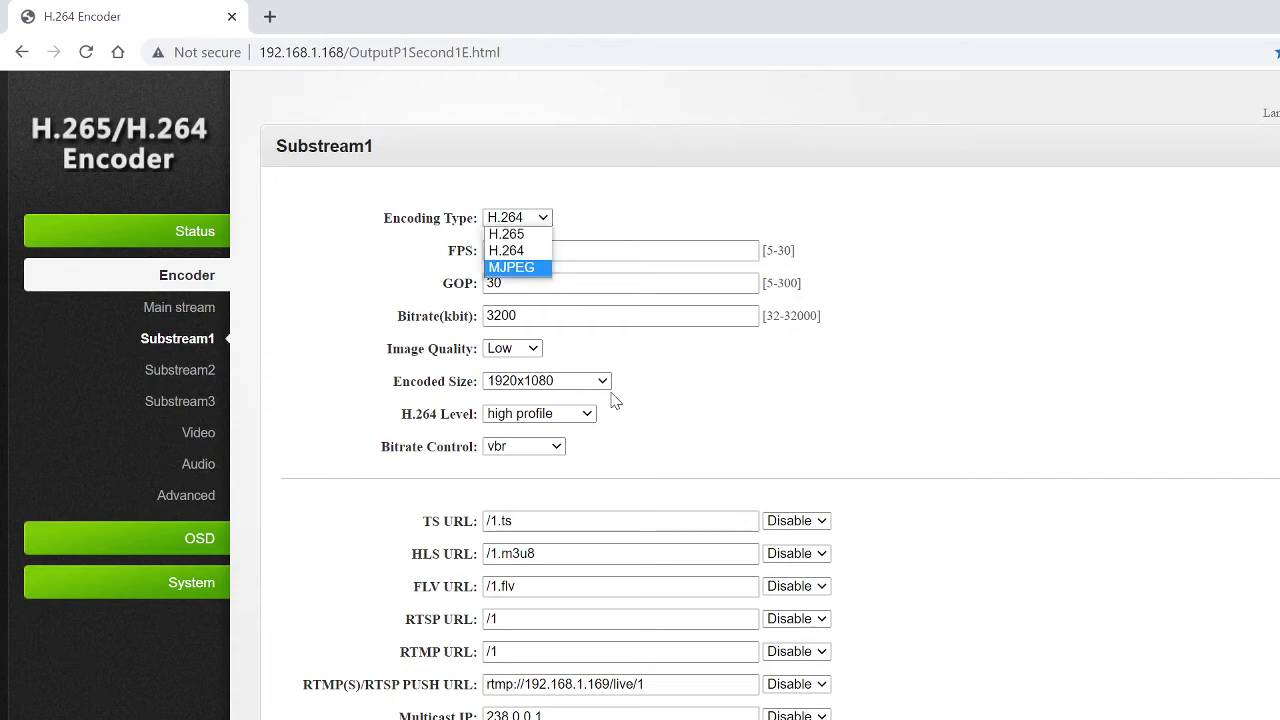
pyautogui.click(537, 354)
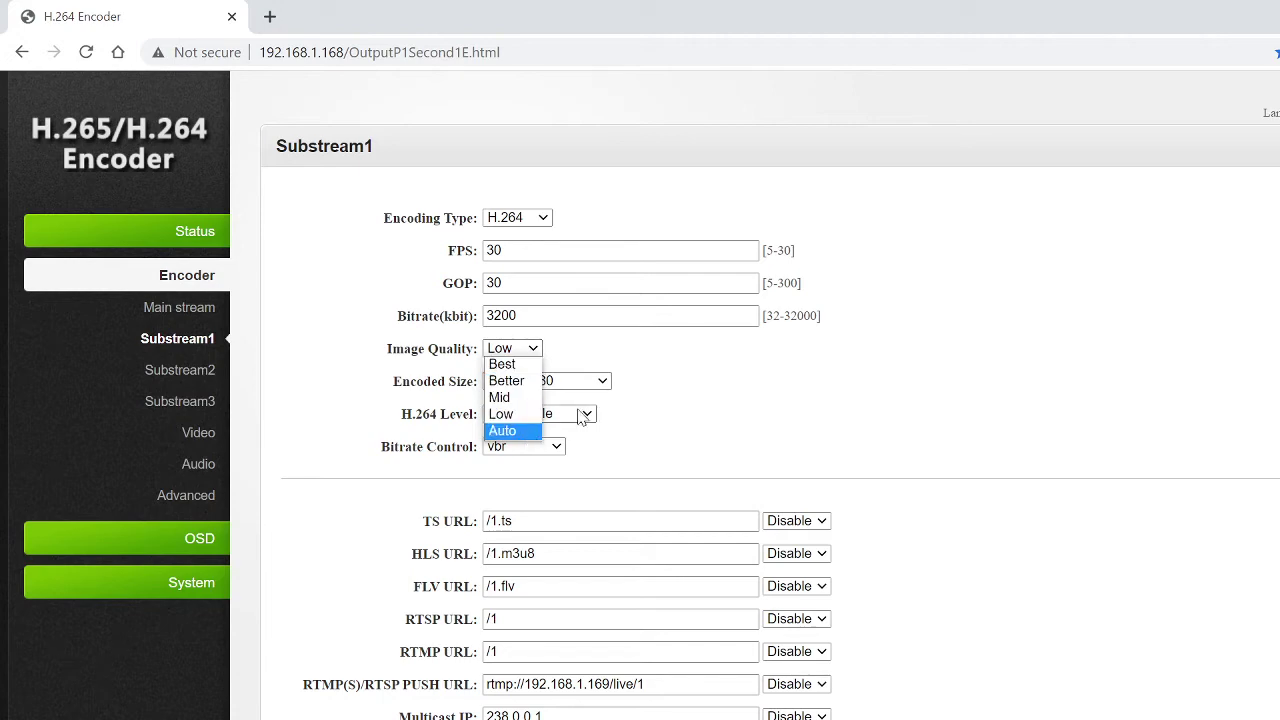
pyautogui.click(651, 405)
pyautogui.click(604, 386)
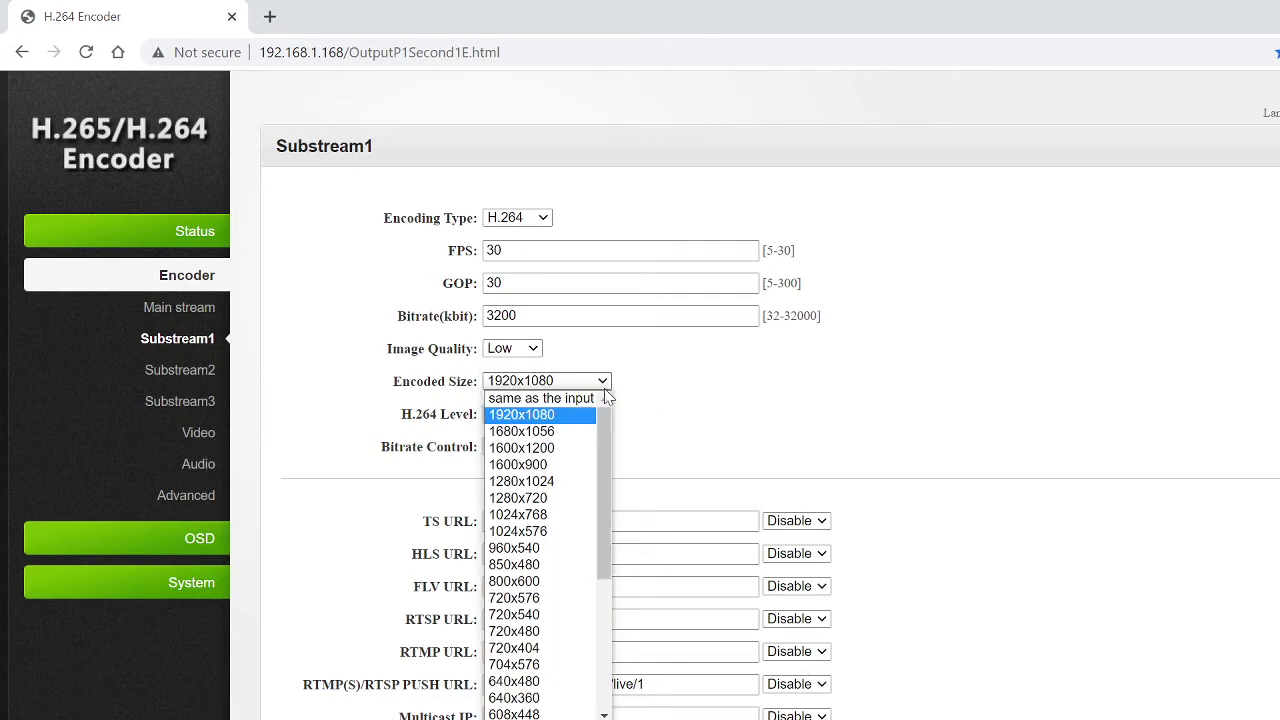
pyautogui.scroll(-1, 607, 534)
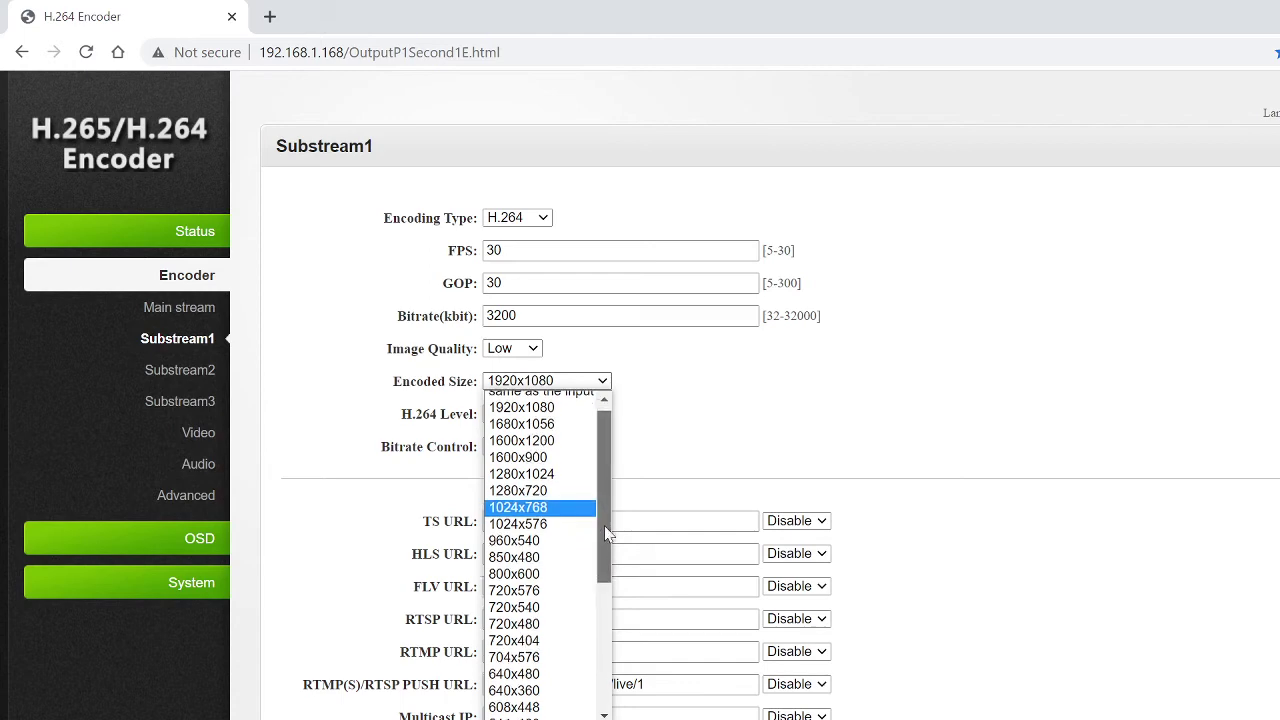
pyautogui.moveTo(607, 534); pyautogui.dragTo(612, 680)
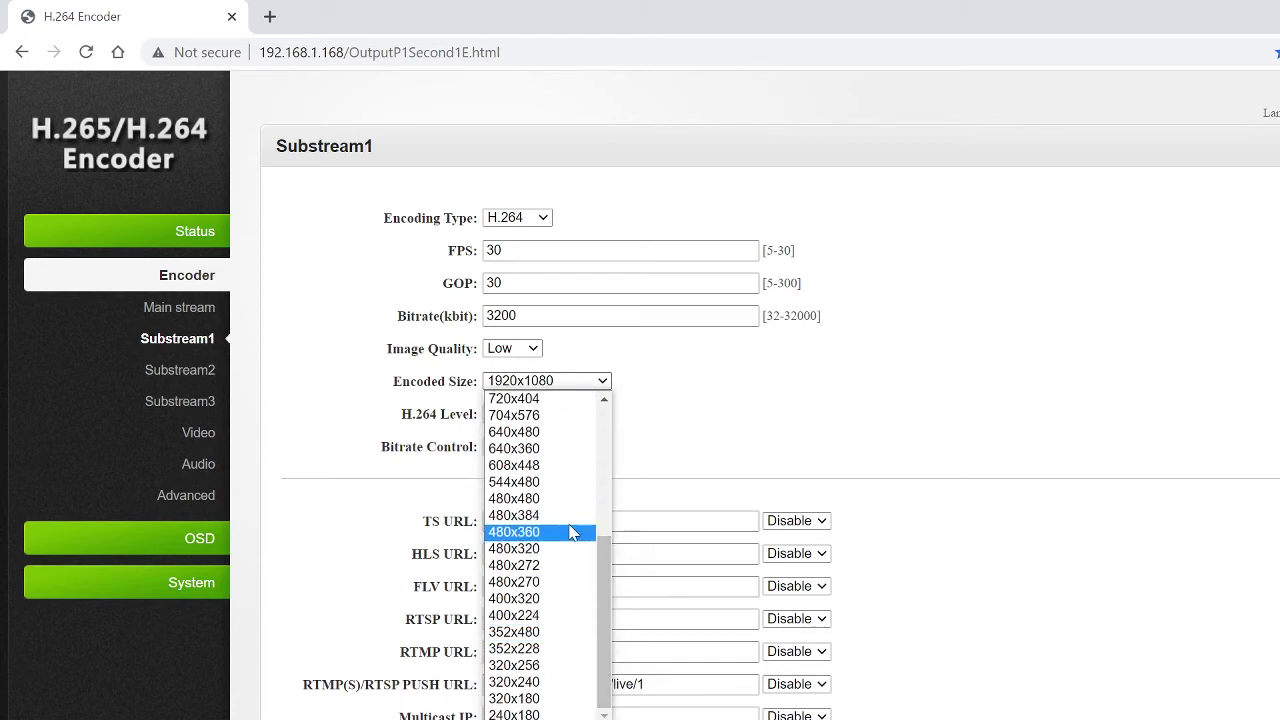
pyautogui.scroll(3, 572, 545)
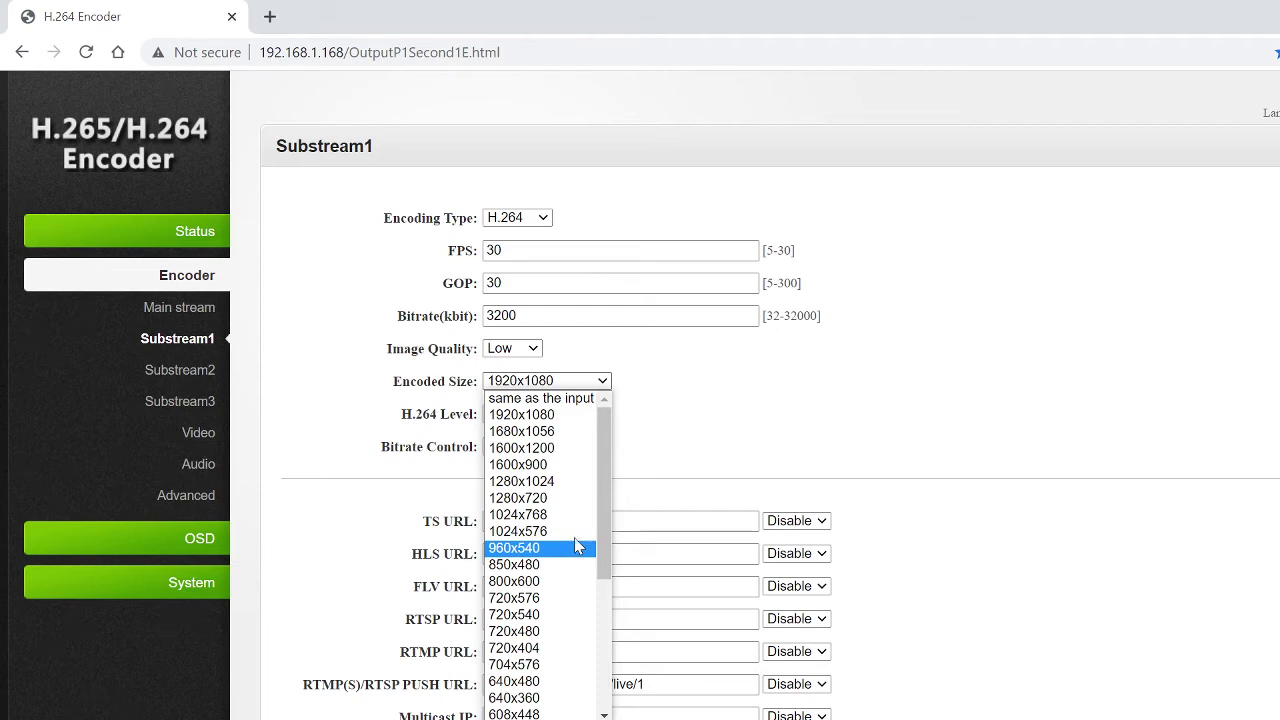
pyautogui.click(667, 437)
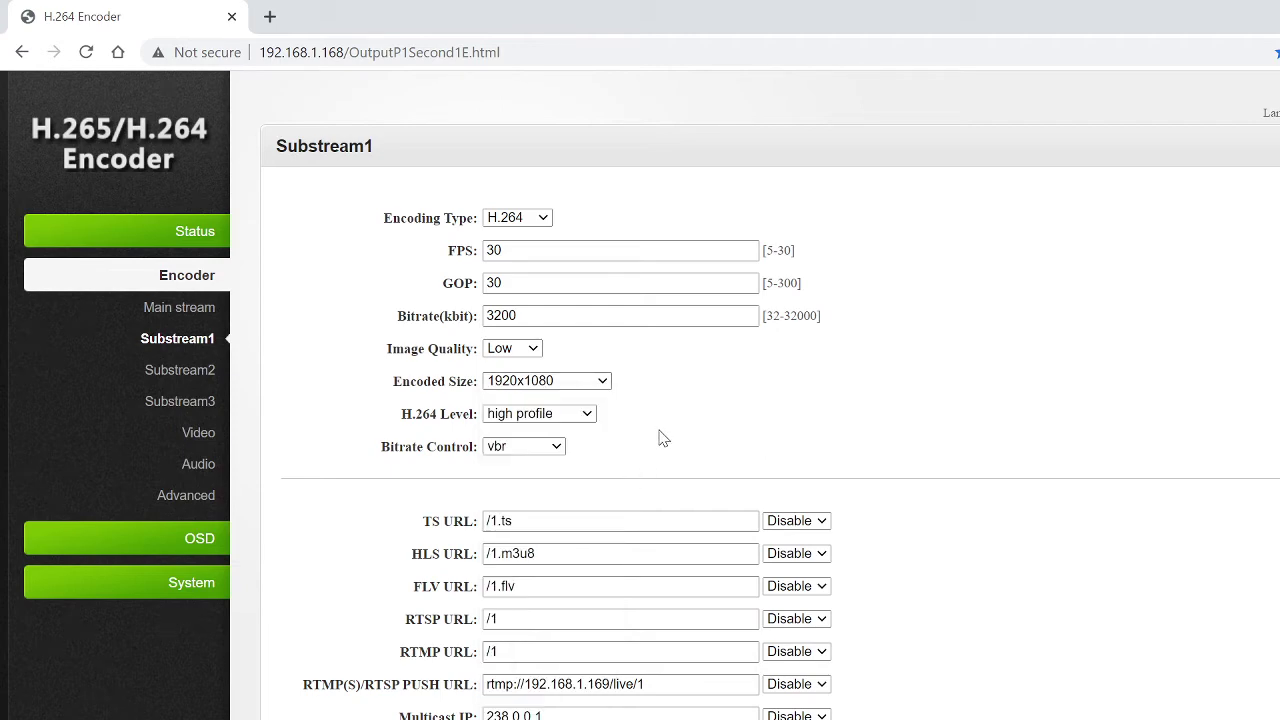
pyautogui.click(823, 521)
pyautogui.click(795, 534)
pyautogui.scroll(-1, 620, 650)
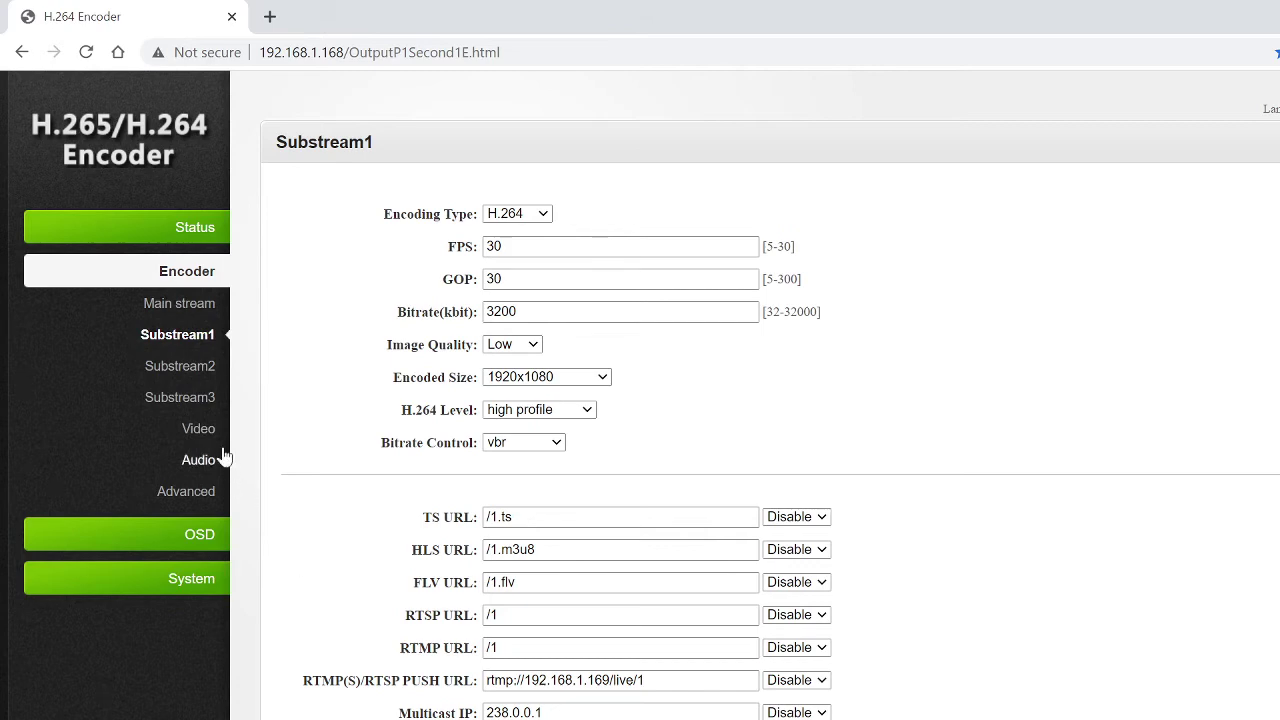
# Open Substream2 and confirm H.264 encoding at an encoded size of 720x576.
pyautogui.click(200, 372)
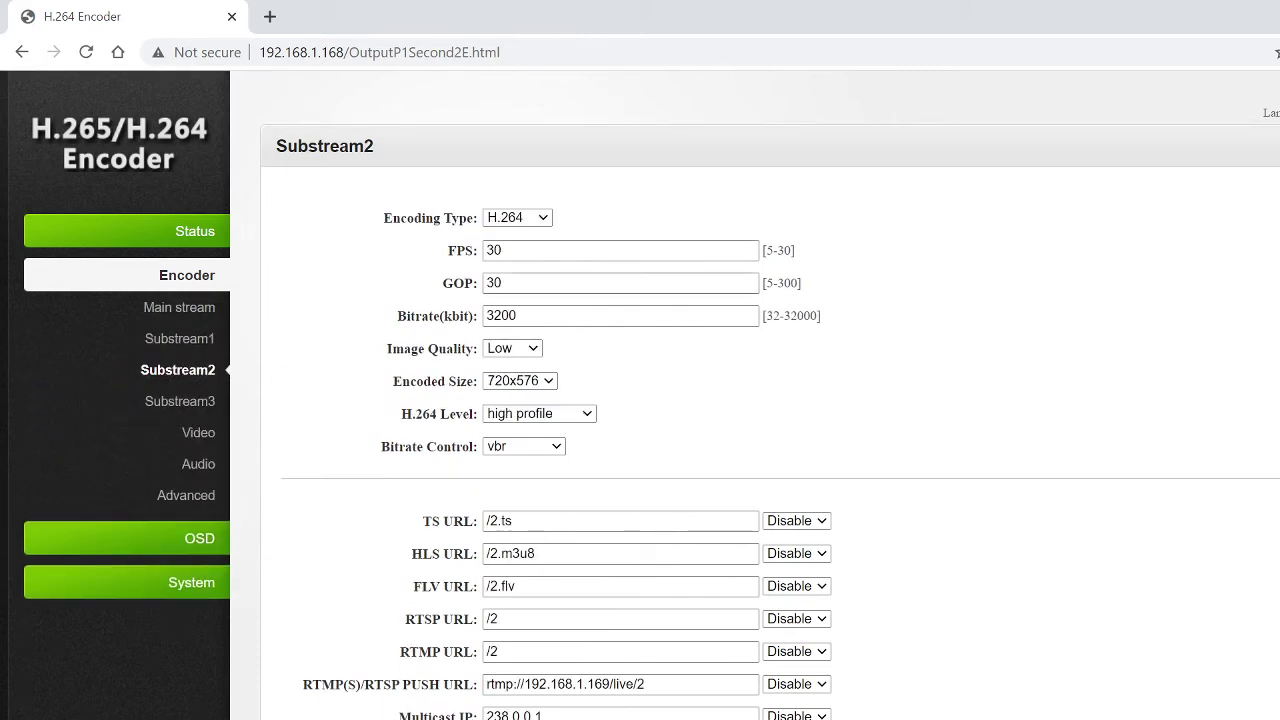
pyautogui.click(543, 218)
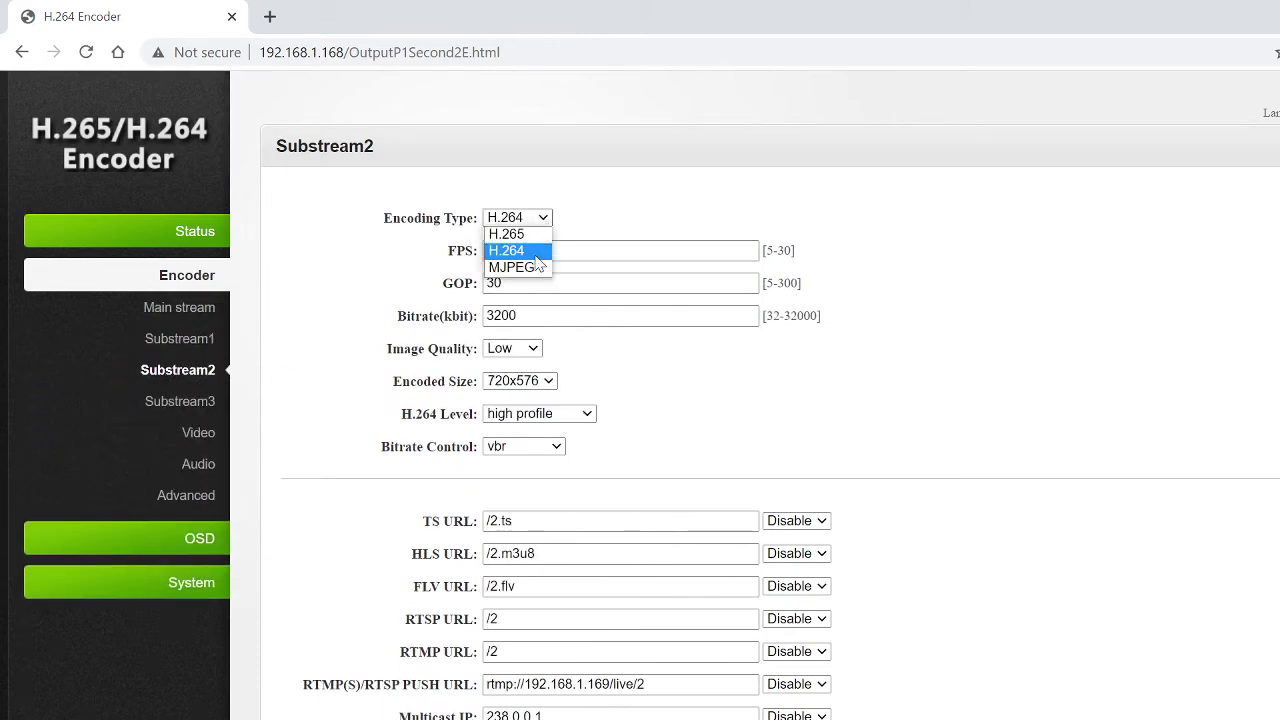
pyautogui.click(544, 218)
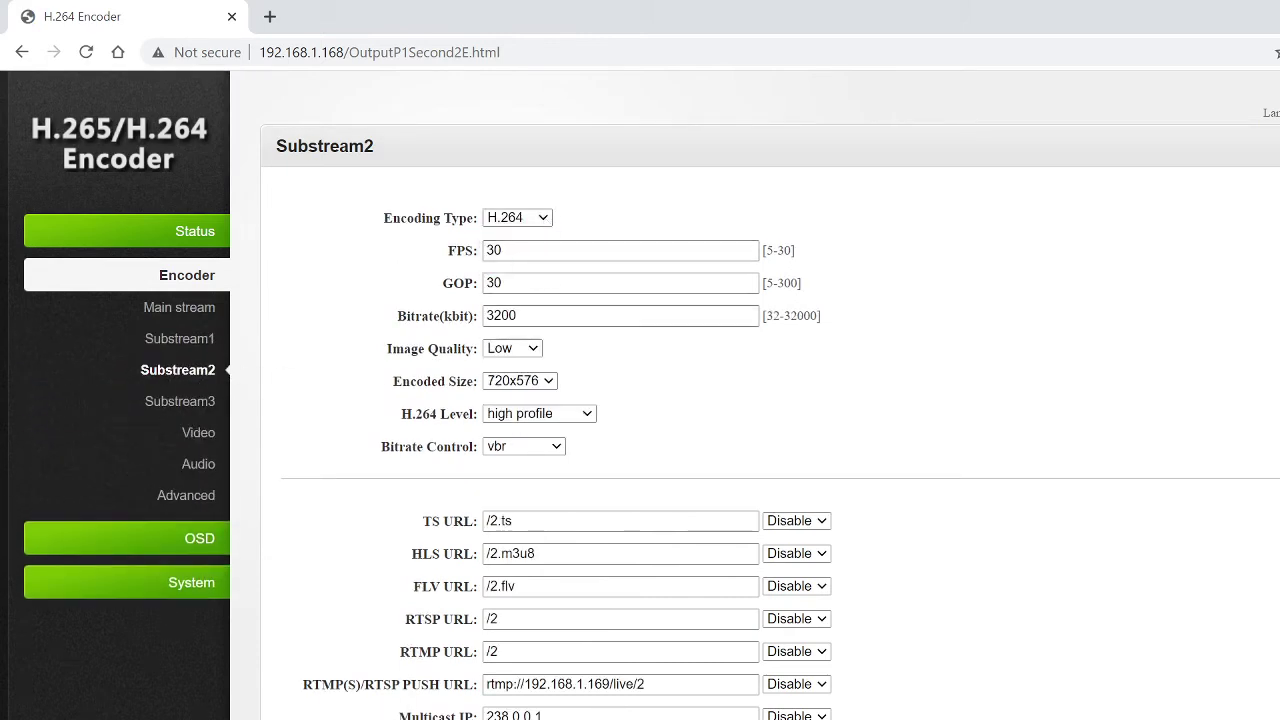
pyautogui.click(553, 385)
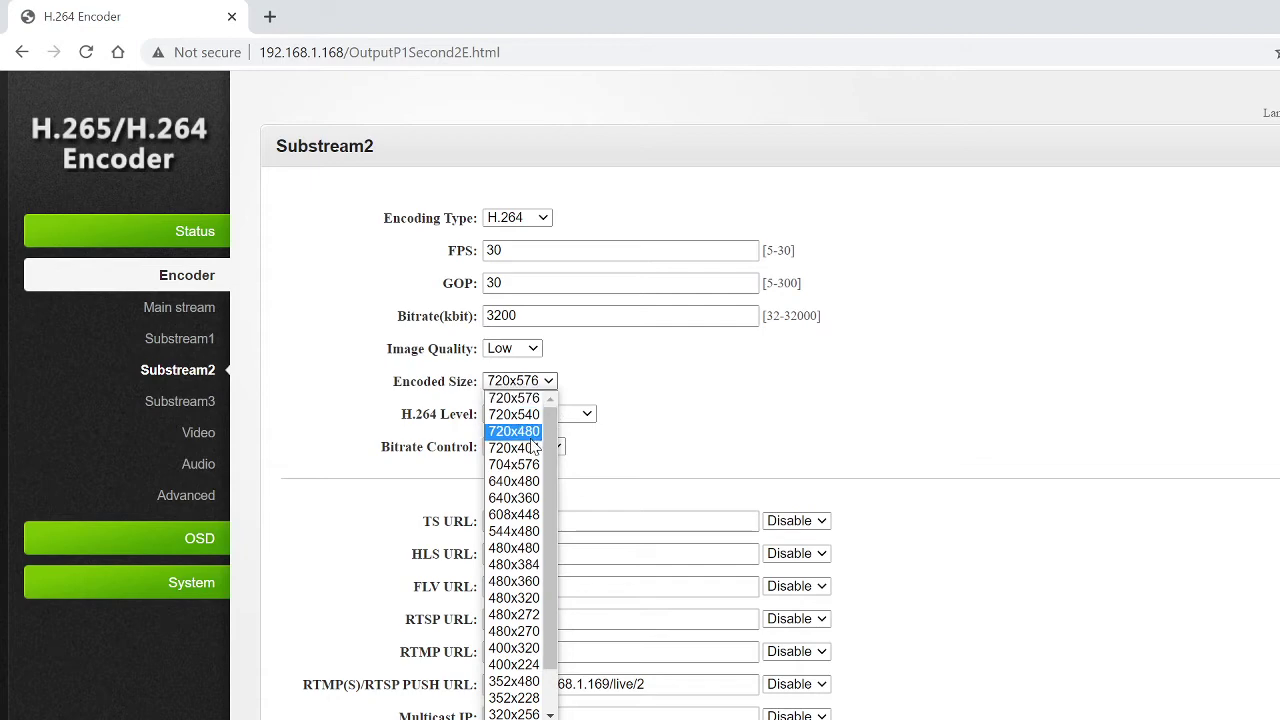
pyautogui.scroll(-1, 548, 470)
pyautogui.scroll(1, 549, 514)
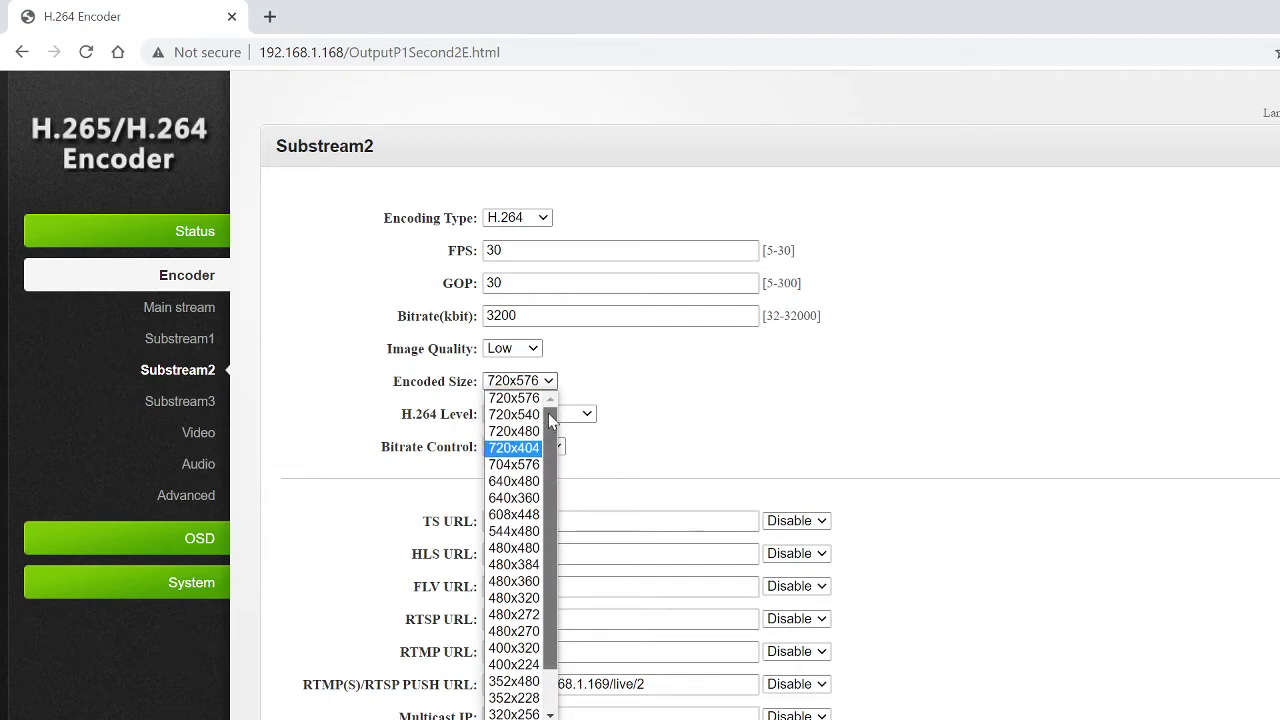
pyautogui.click(597, 427)
# Keep high profile and vbr bitrate control, then open the Substream3 settings.
pyautogui.click(588, 416)
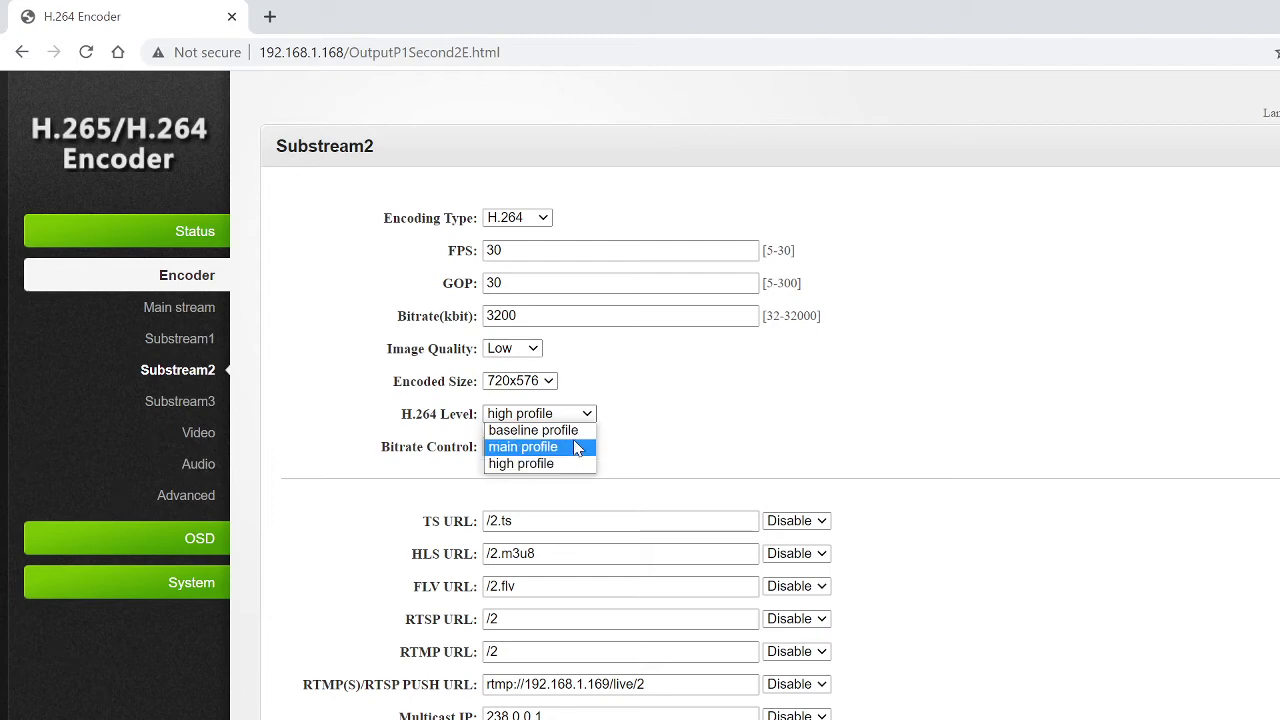
pyautogui.click(672, 417)
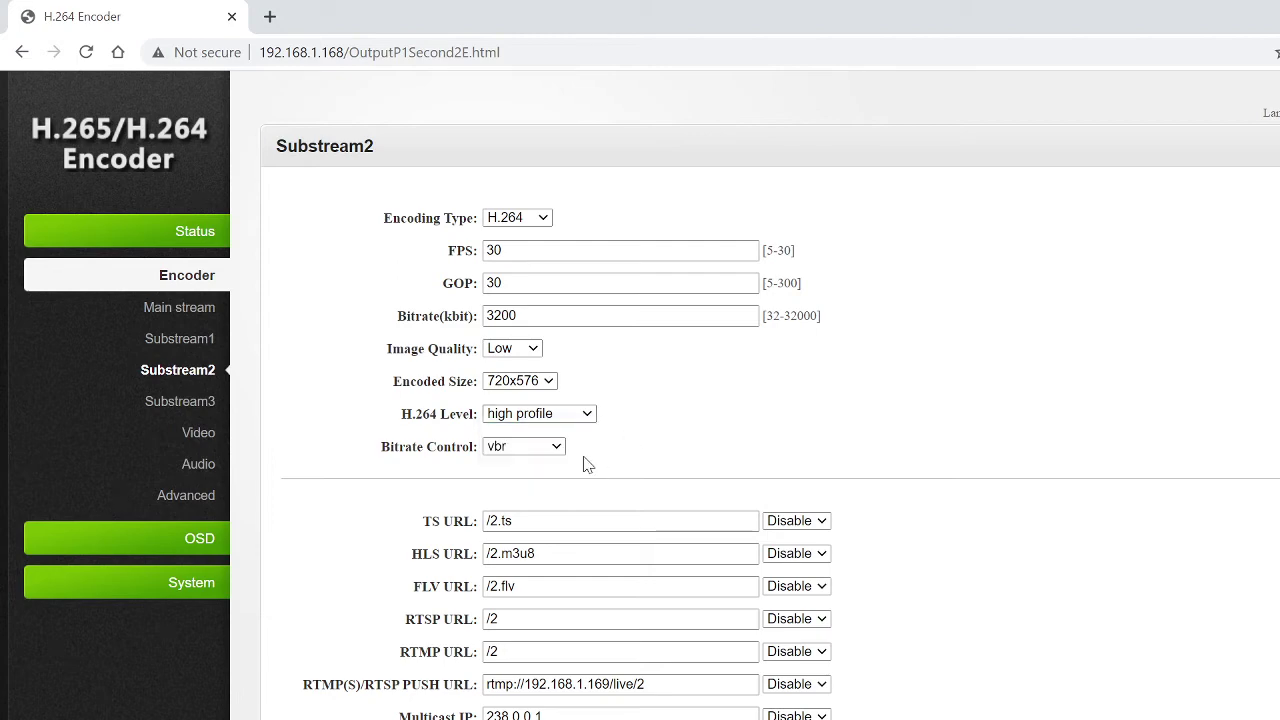
pyautogui.click(557, 447)
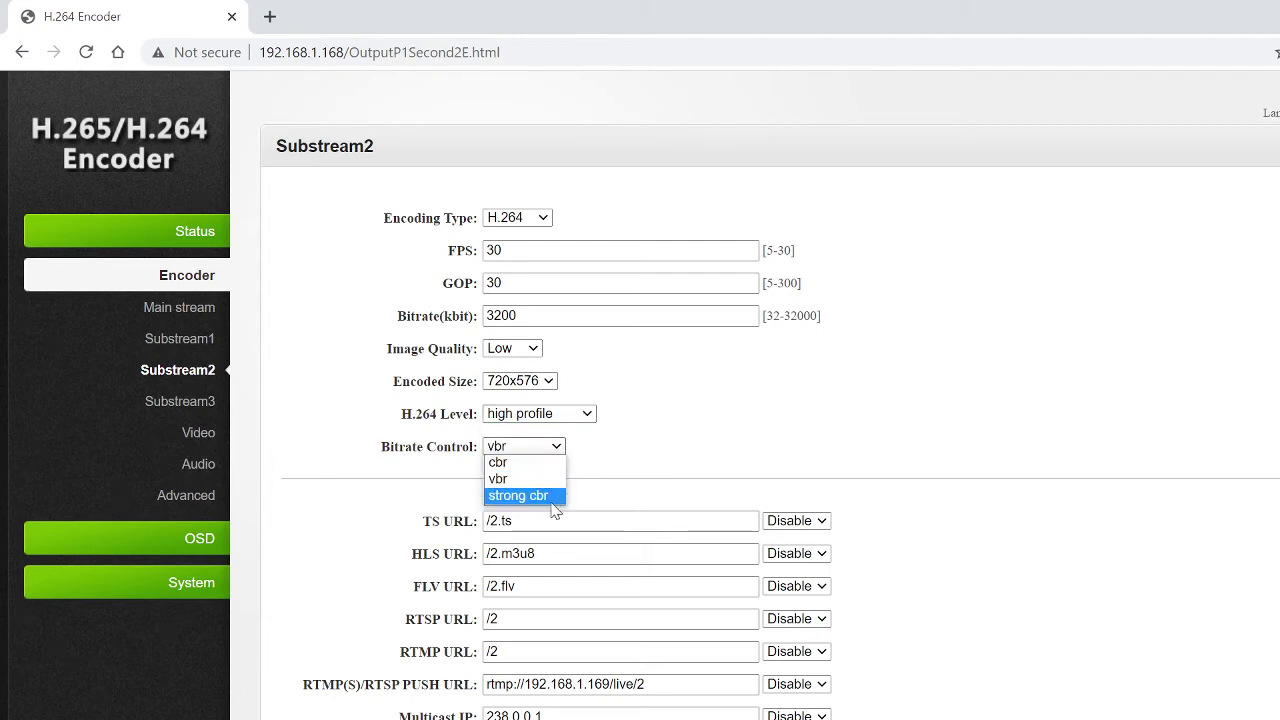
pyautogui.click(634, 463)
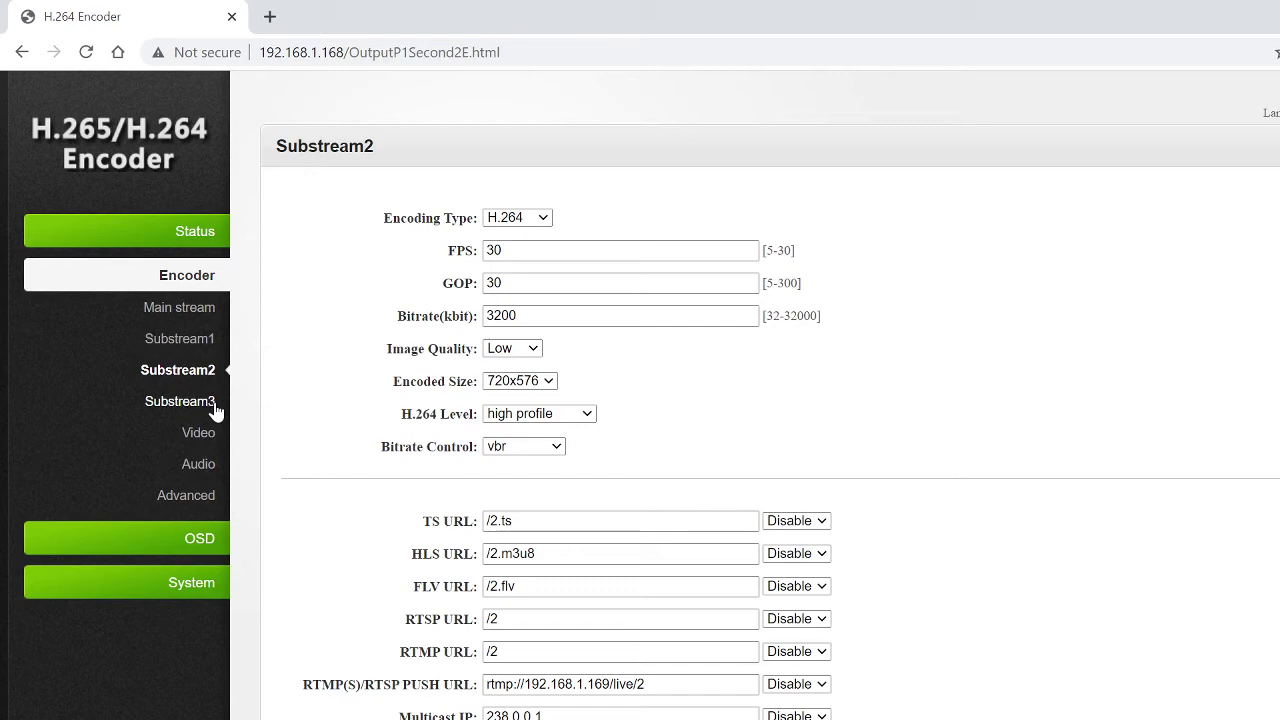
pyautogui.click(180, 401)
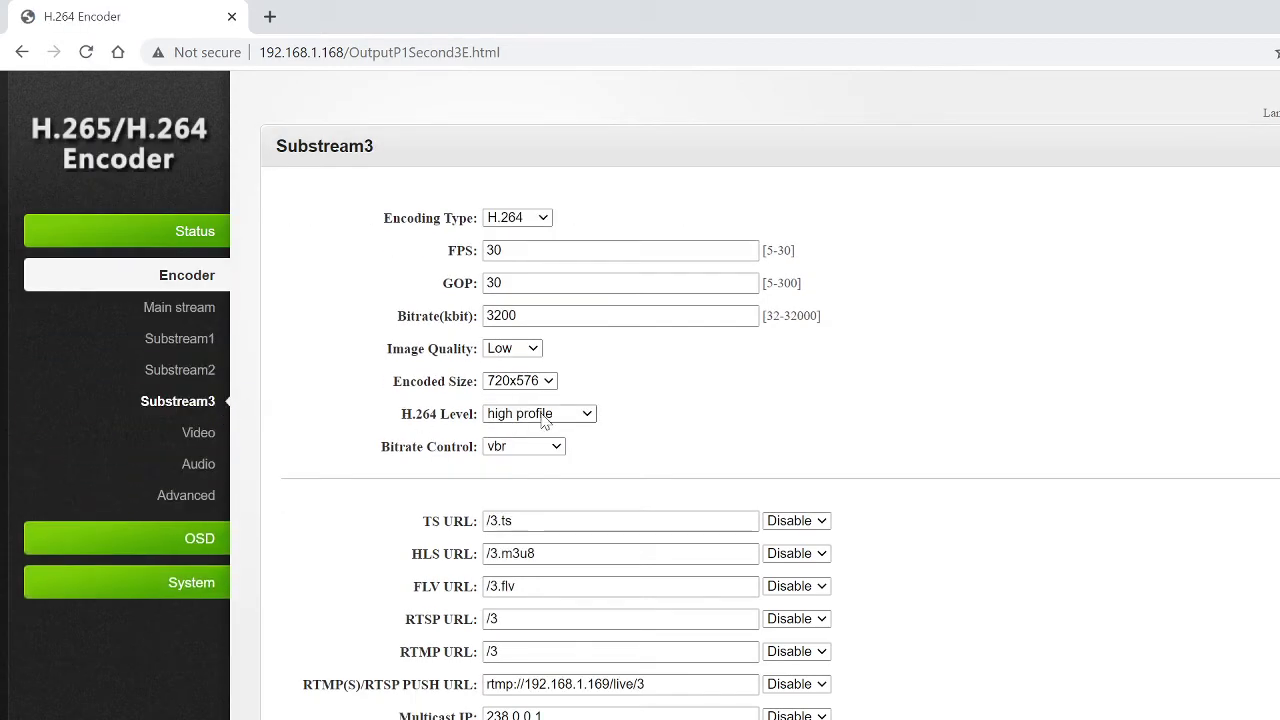
# Confirm Substream3 keeps a 720x576 encoded size and high profile H.264 level.
pyautogui.click(556, 384)
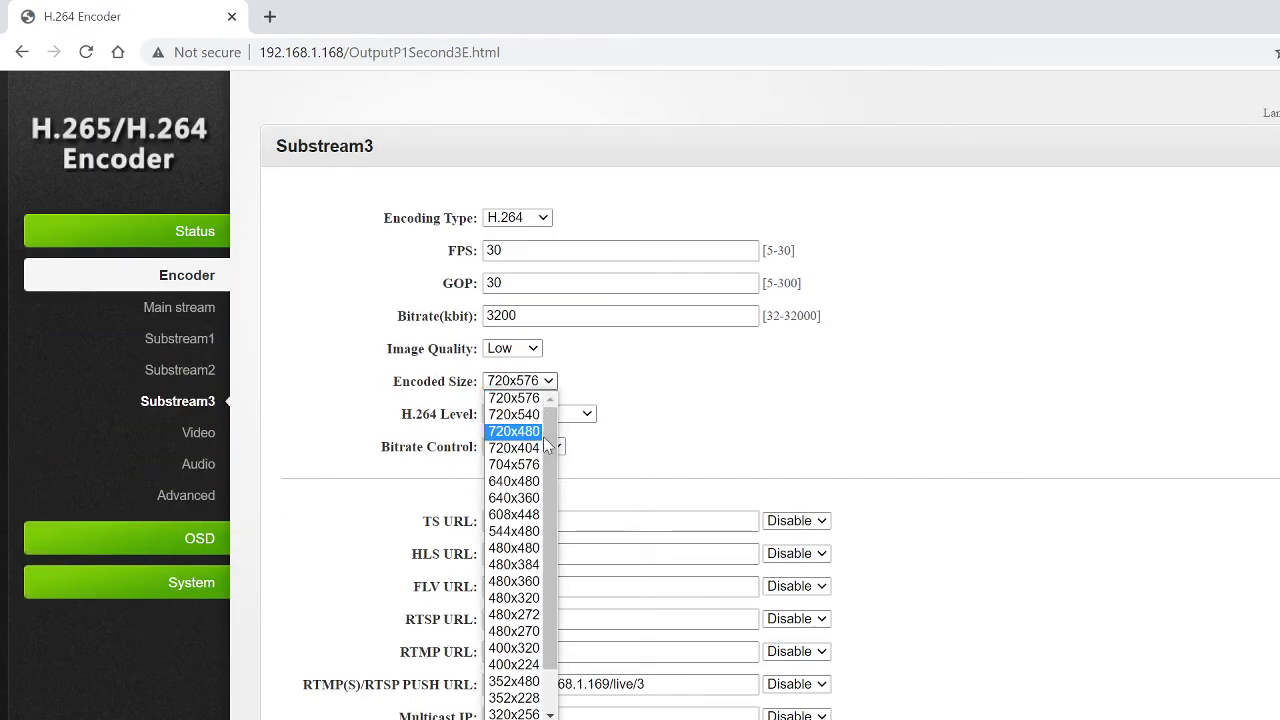
pyautogui.moveTo(553, 443); pyautogui.dragTo(563, 444)
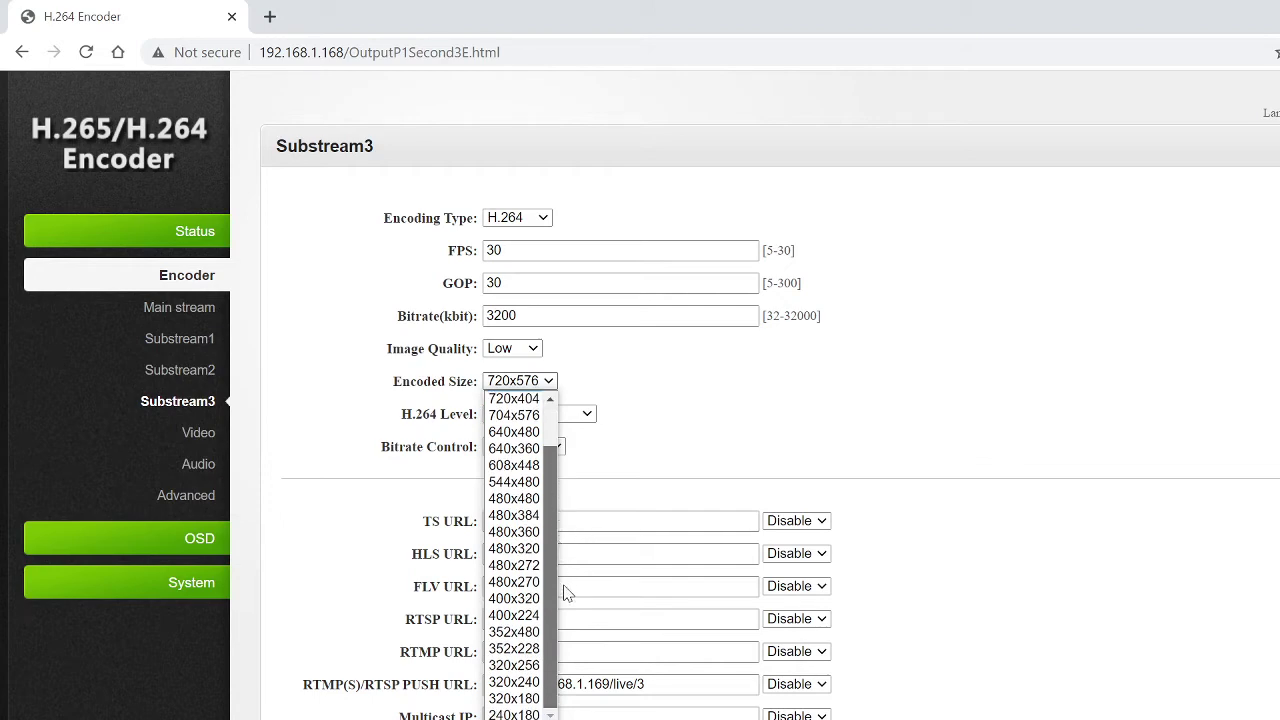
pyautogui.click(565, 445)
pyautogui.click(588, 414)
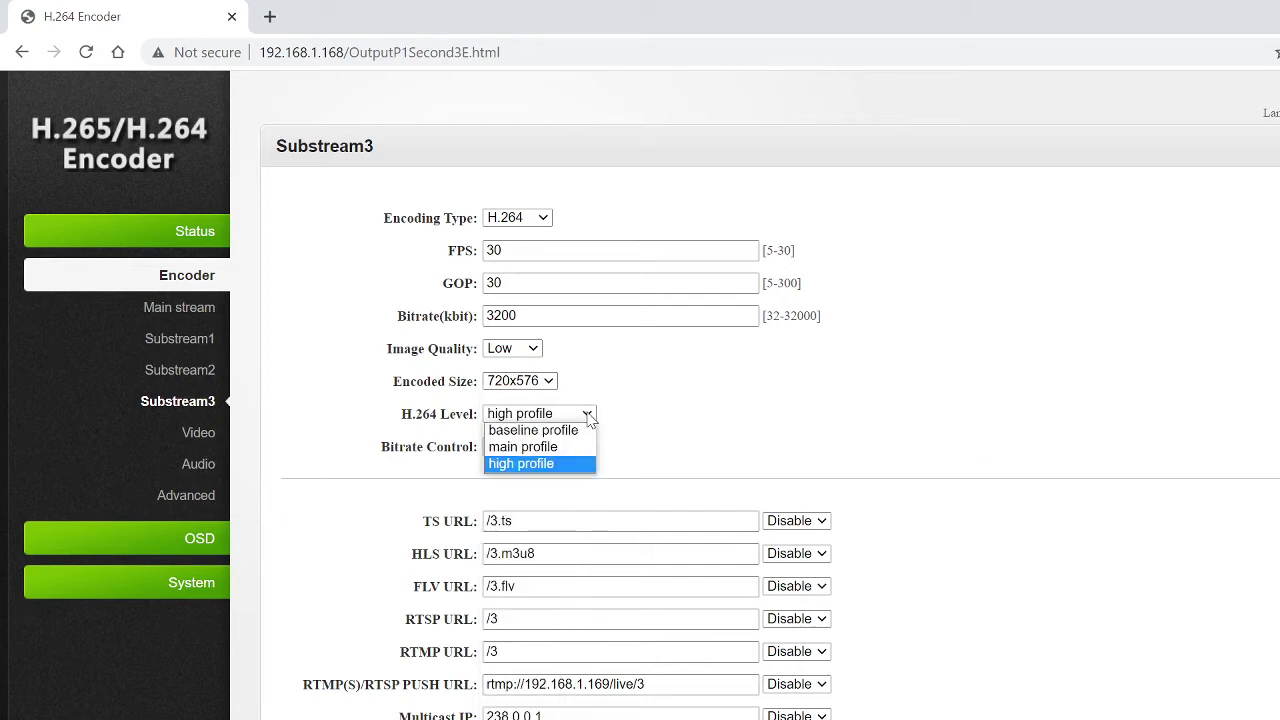
pyautogui.click(645, 429)
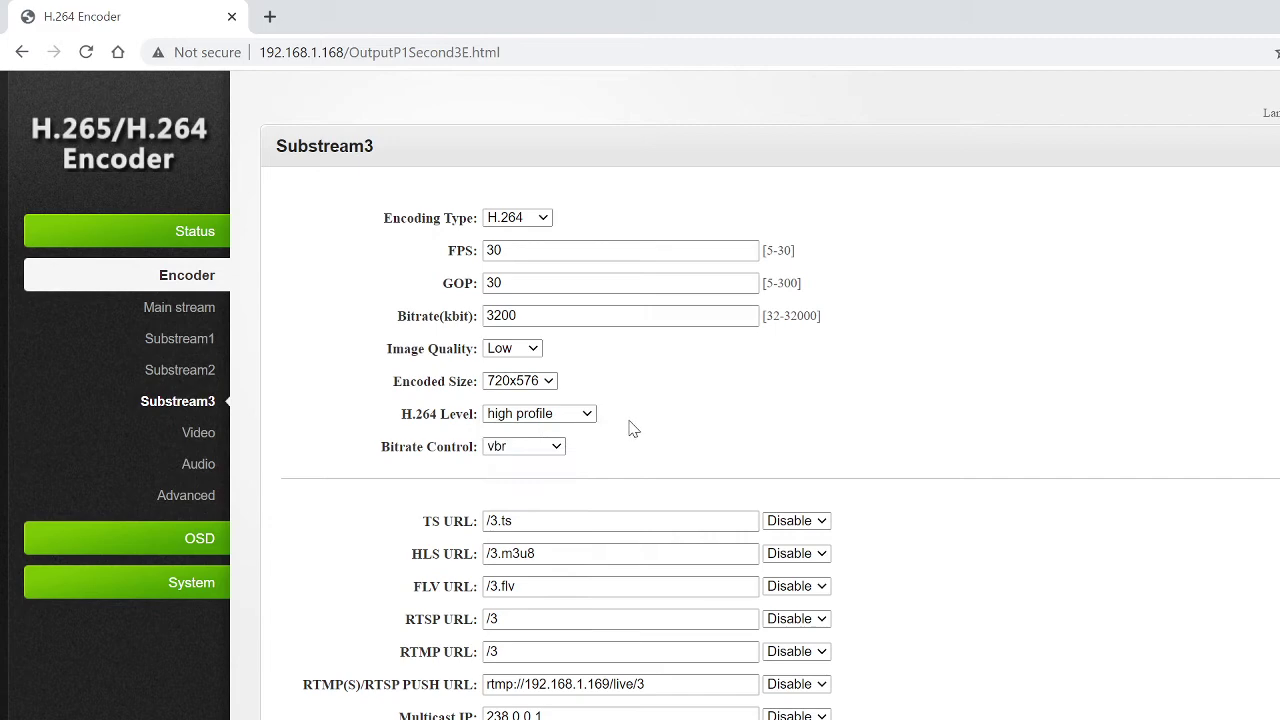
# Keep vbr bitrate control and leave the HLS URL stream disabled.
pyautogui.click(559, 451)
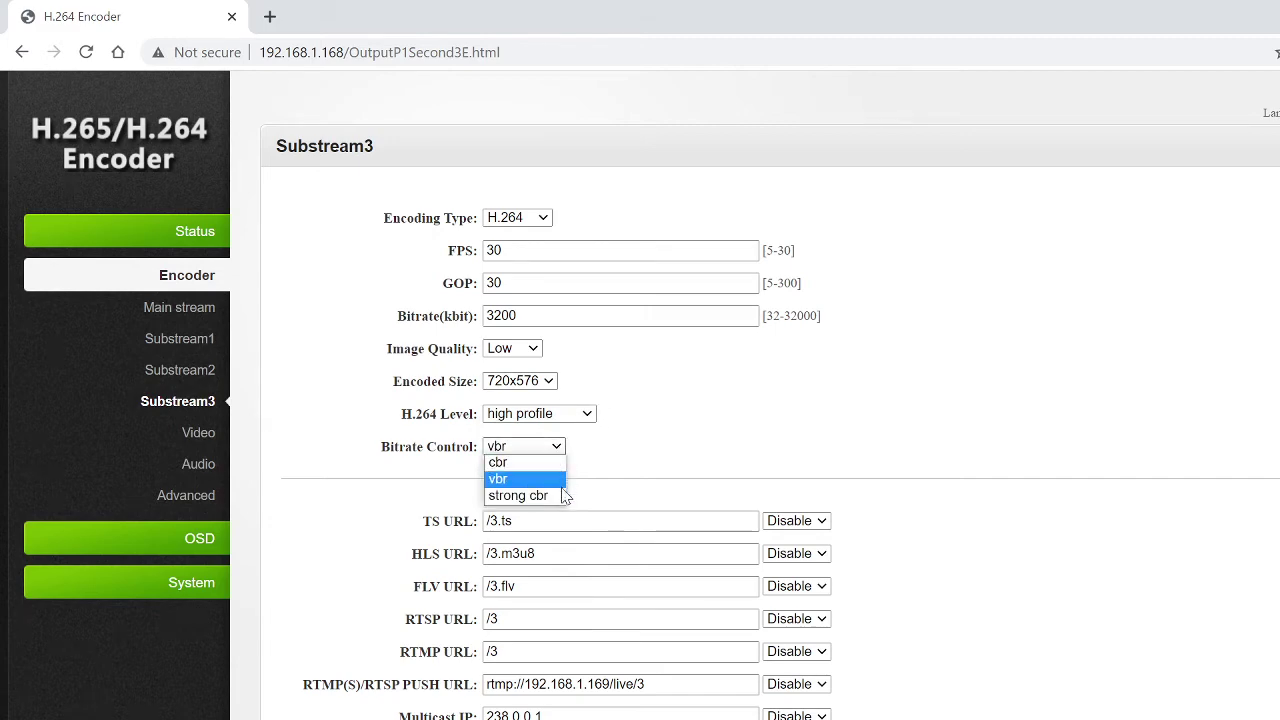
pyautogui.click(609, 466)
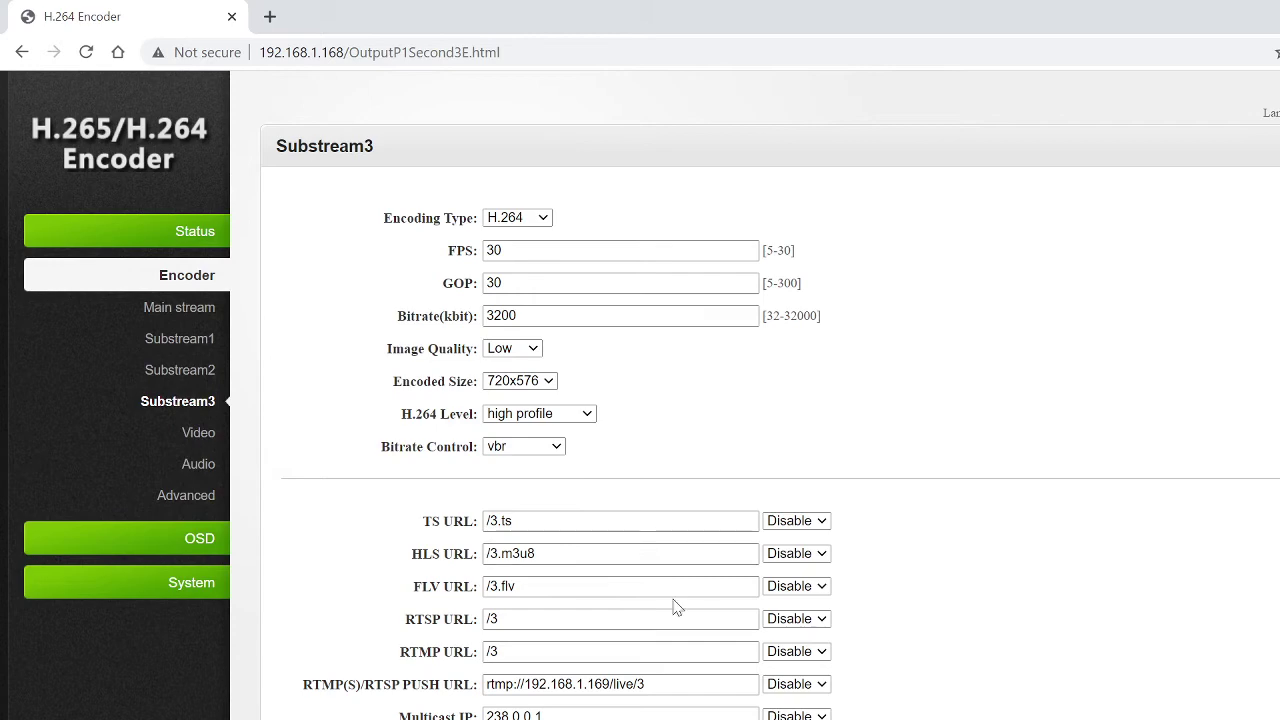
pyautogui.scroll(-1, 675, 590)
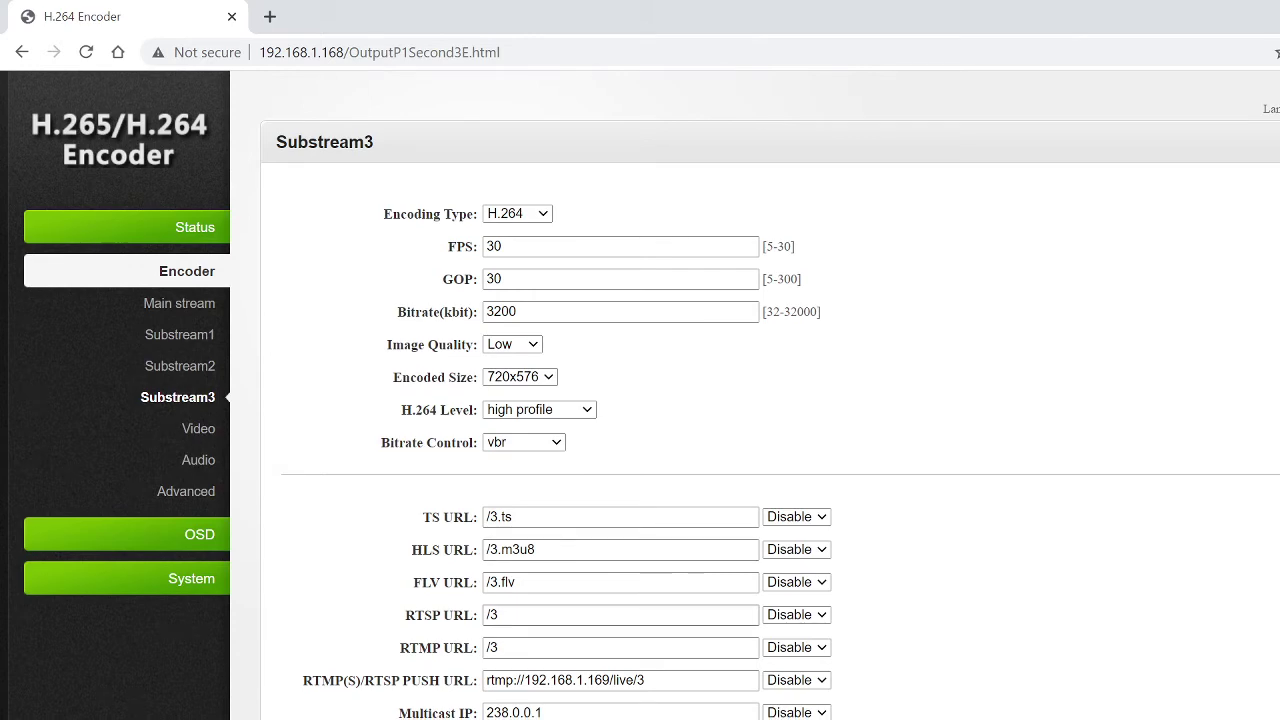
pyautogui.click(823, 550)
pyautogui.click(823, 551)
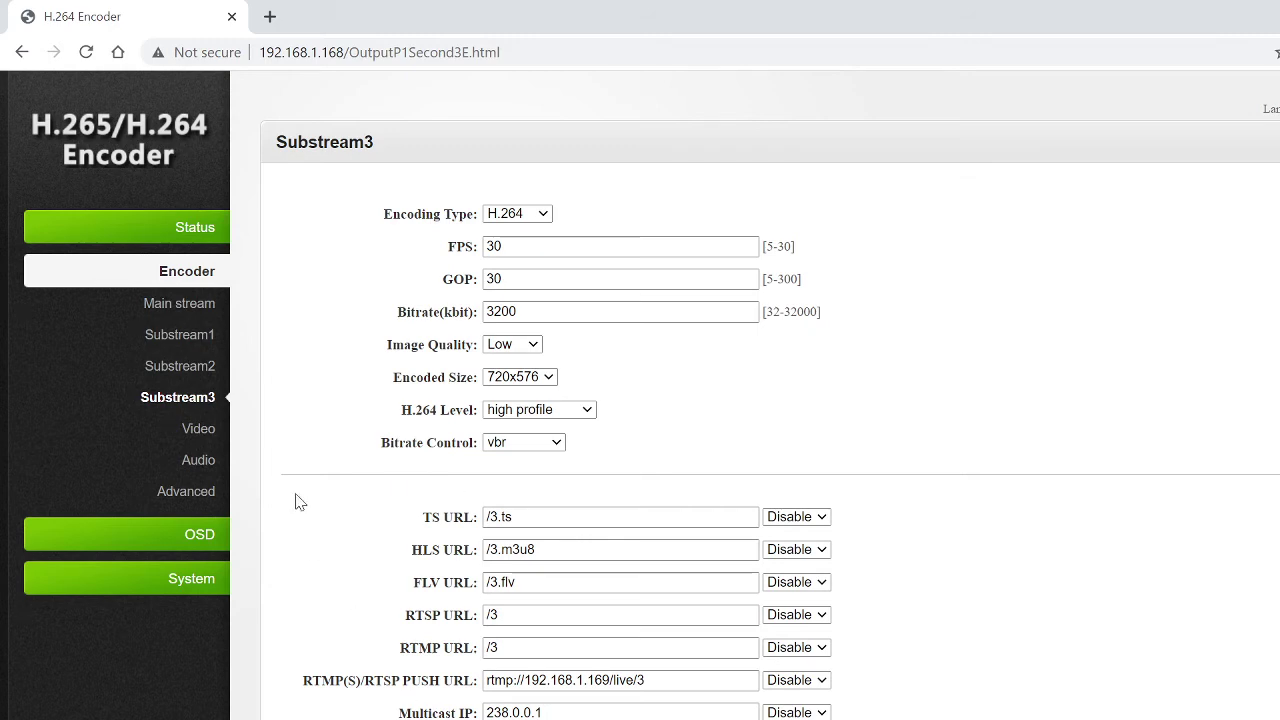
# Check Video Input settings (rotation 0°, flip/mirror and clipping disabled), then open Audio.
pyautogui.click(199, 432)
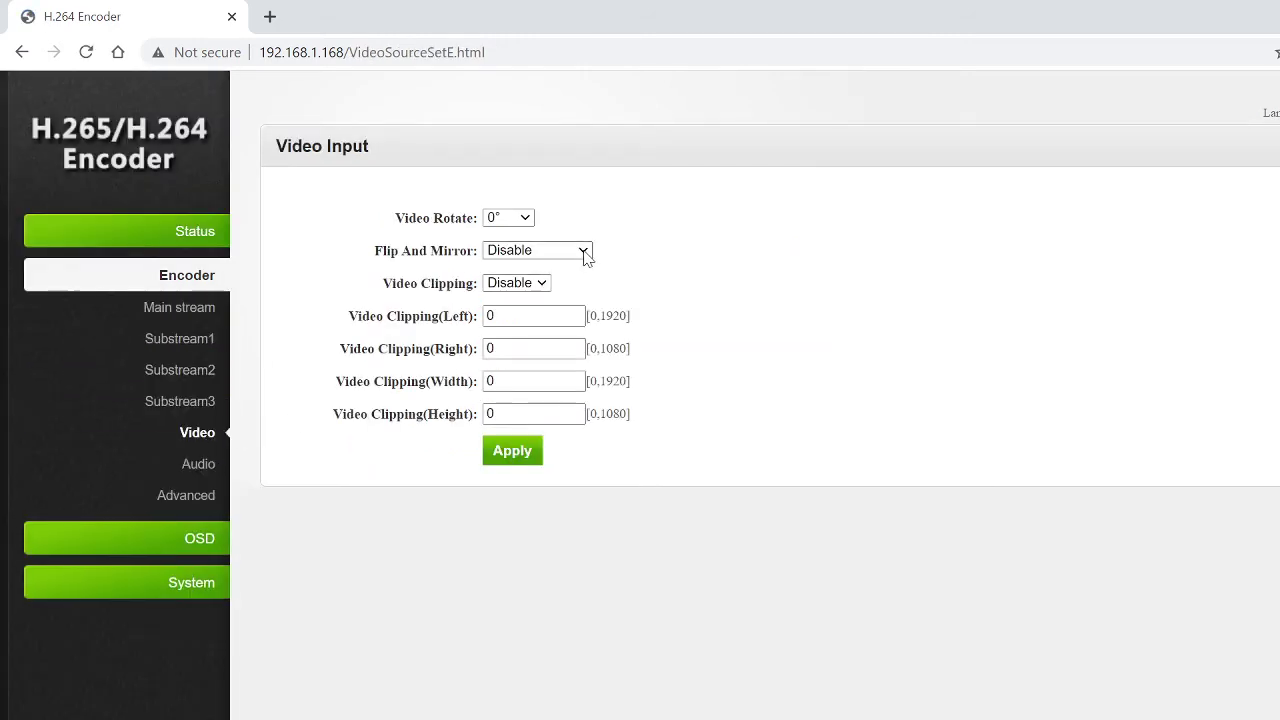
pyautogui.click(527, 220)
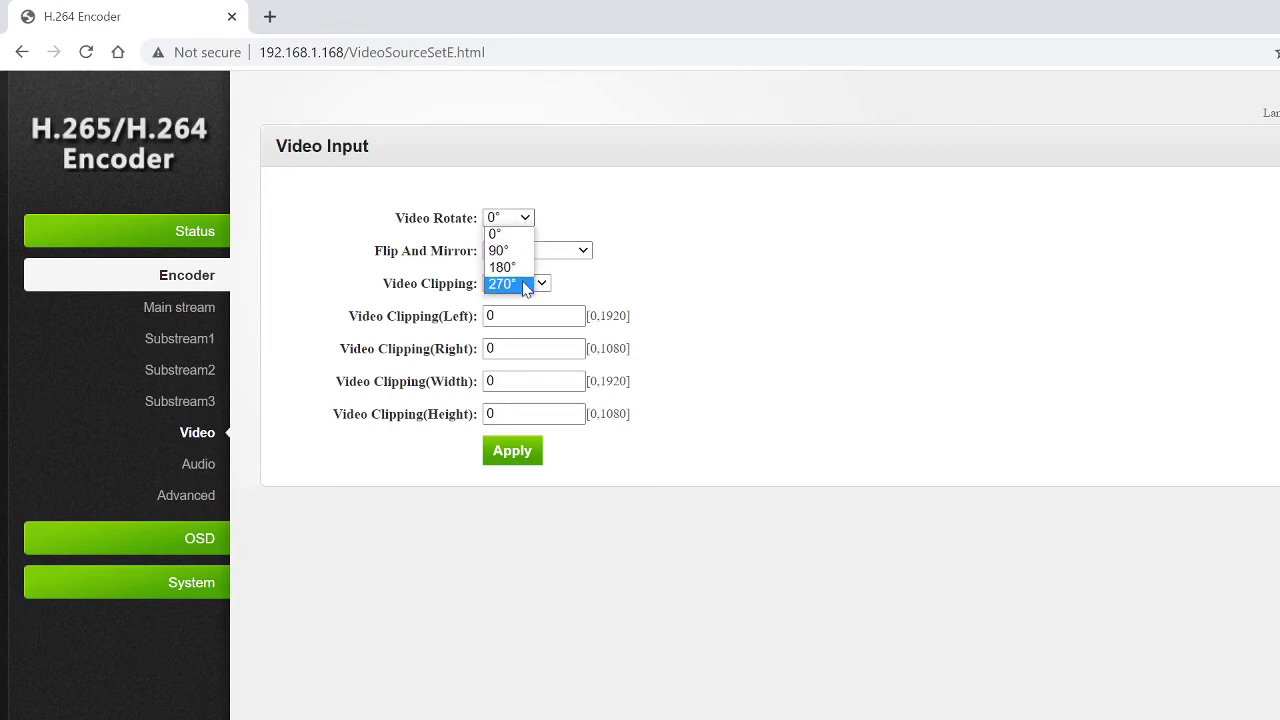
pyautogui.click(530, 233)
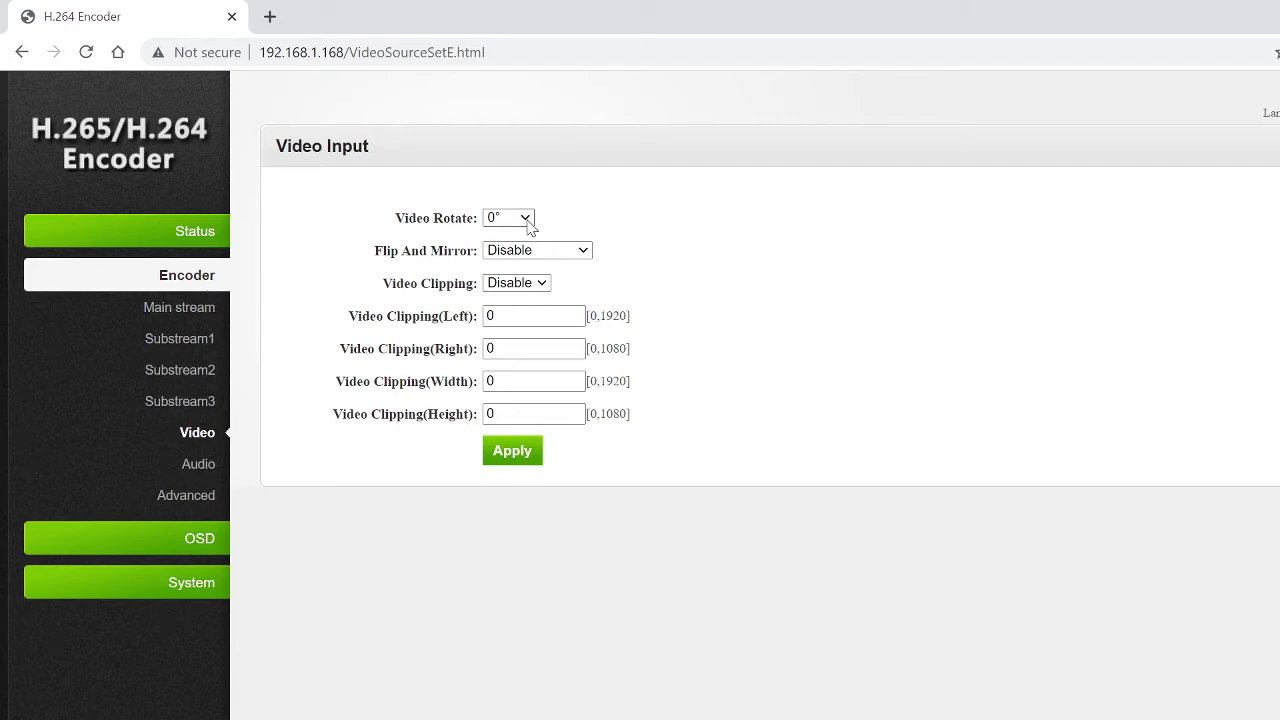
pyautogui.click(588, 256)
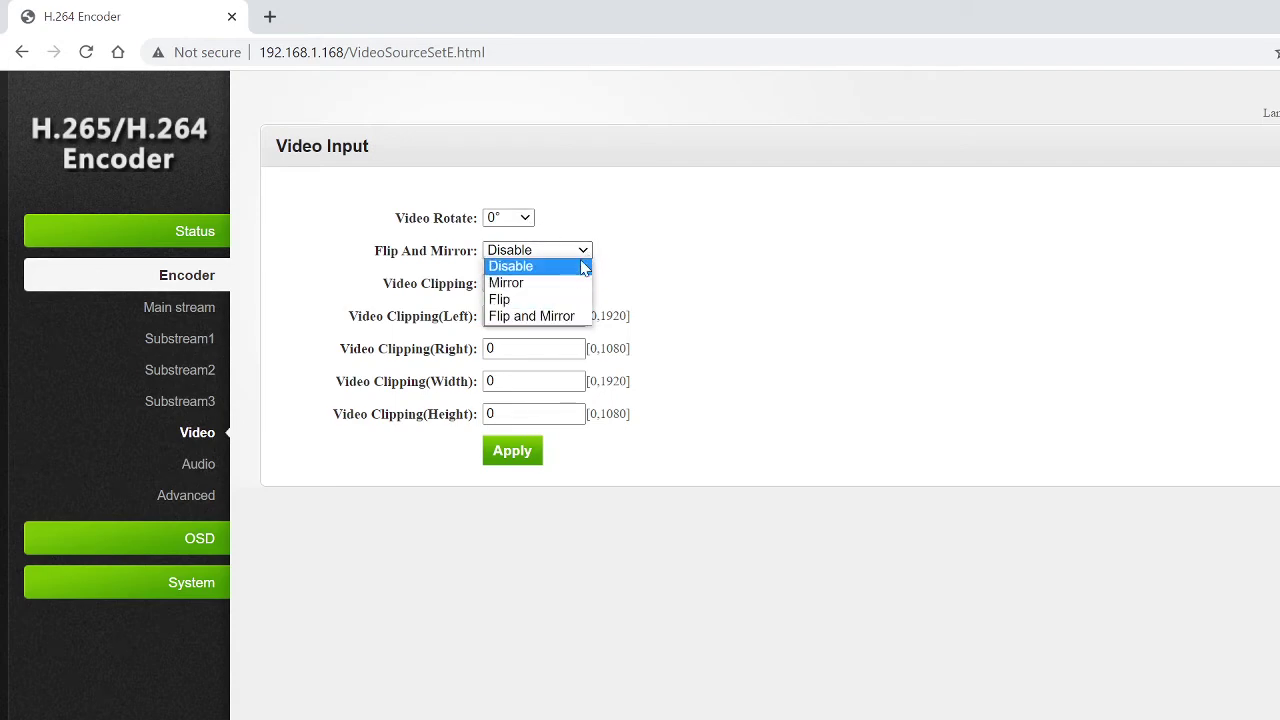
pyautogui.click(590, 257)
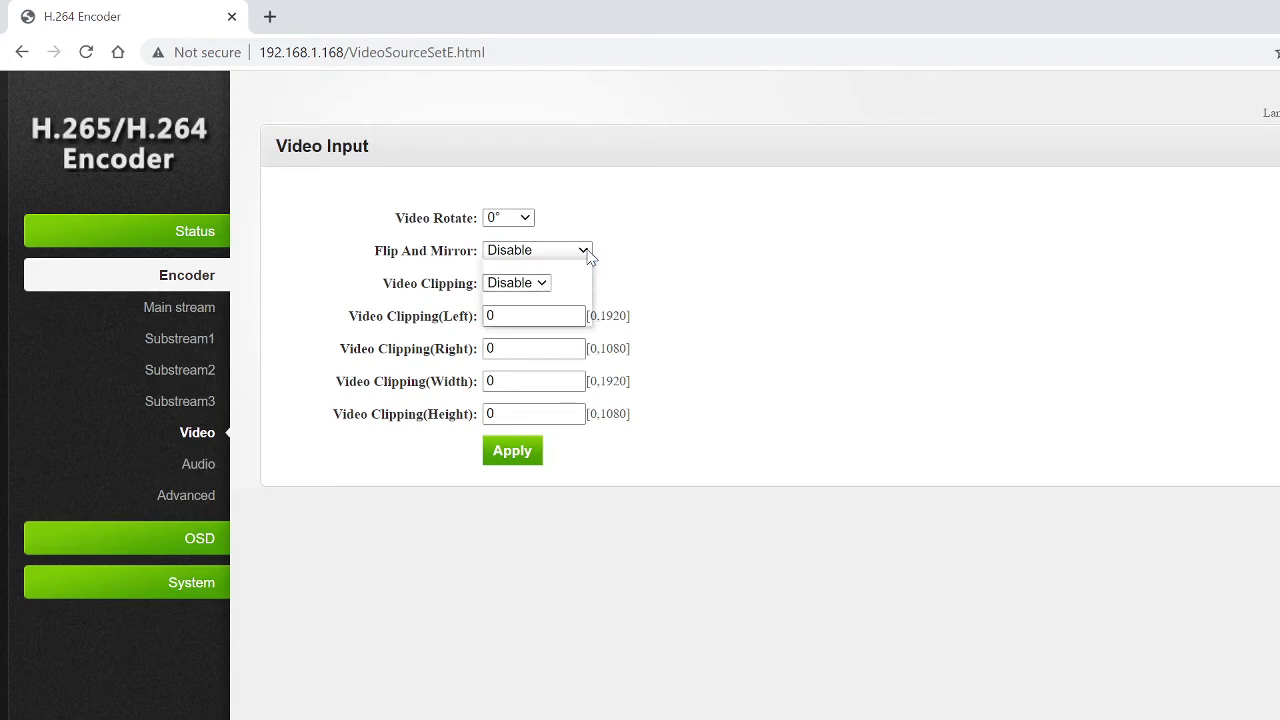
pyautogui.click(546, 288)
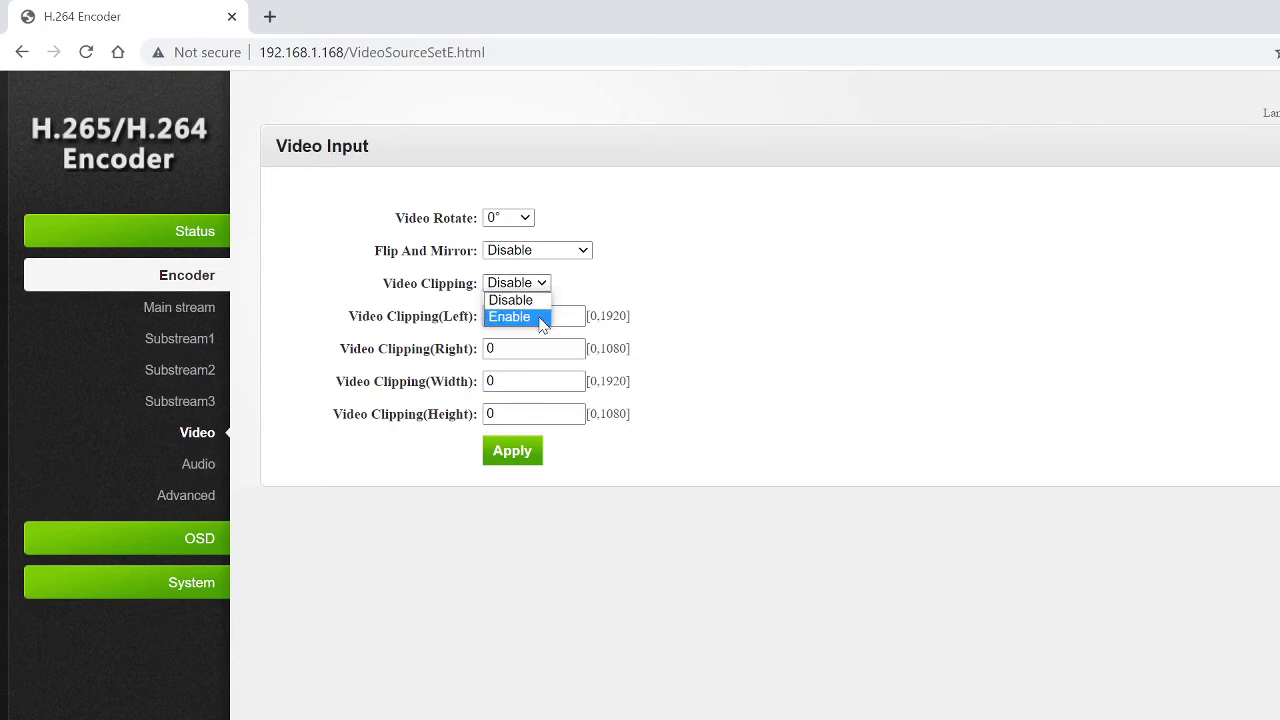
pyautogui.click(540, 300)
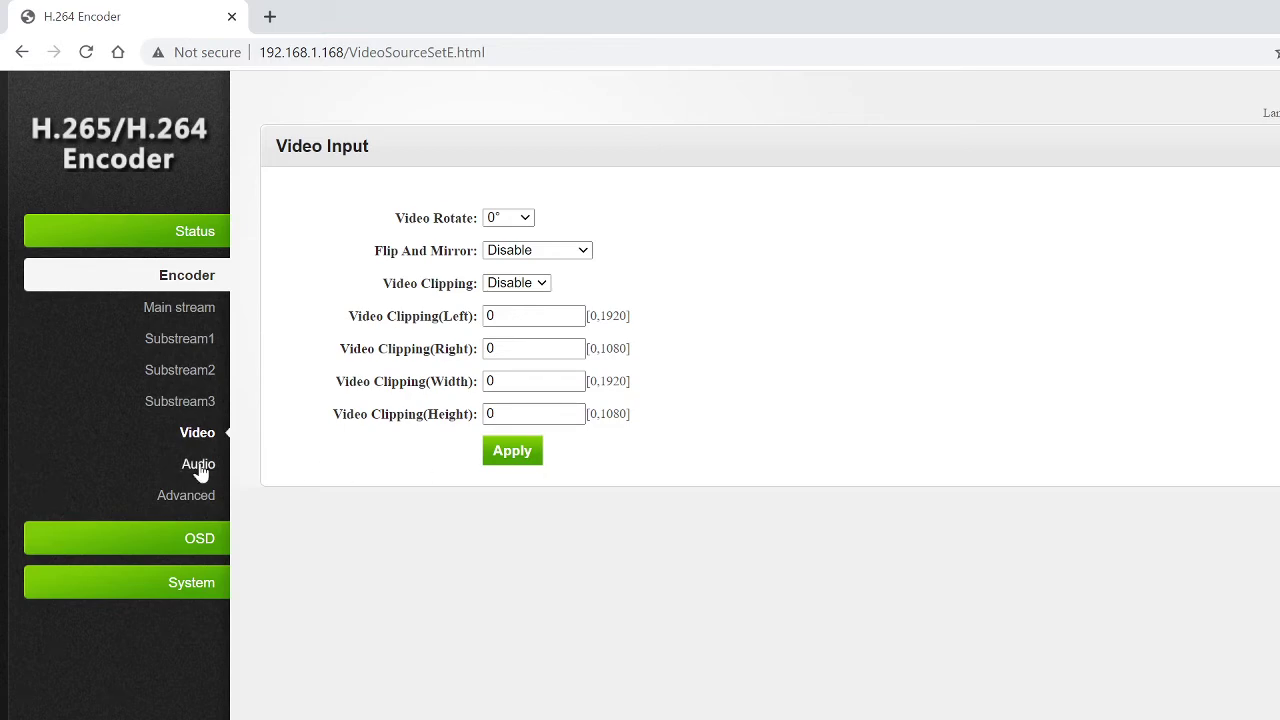
pyautogui.click(199, 466)
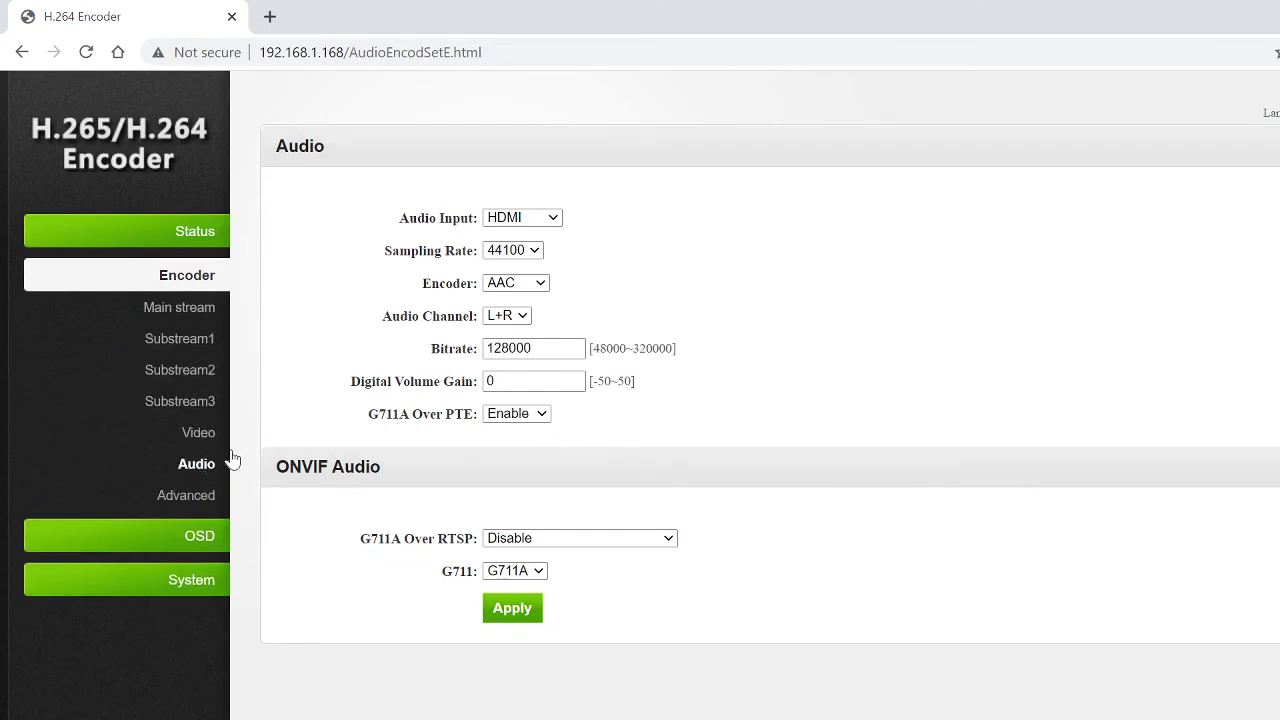
pyautogui.click(558, 222)
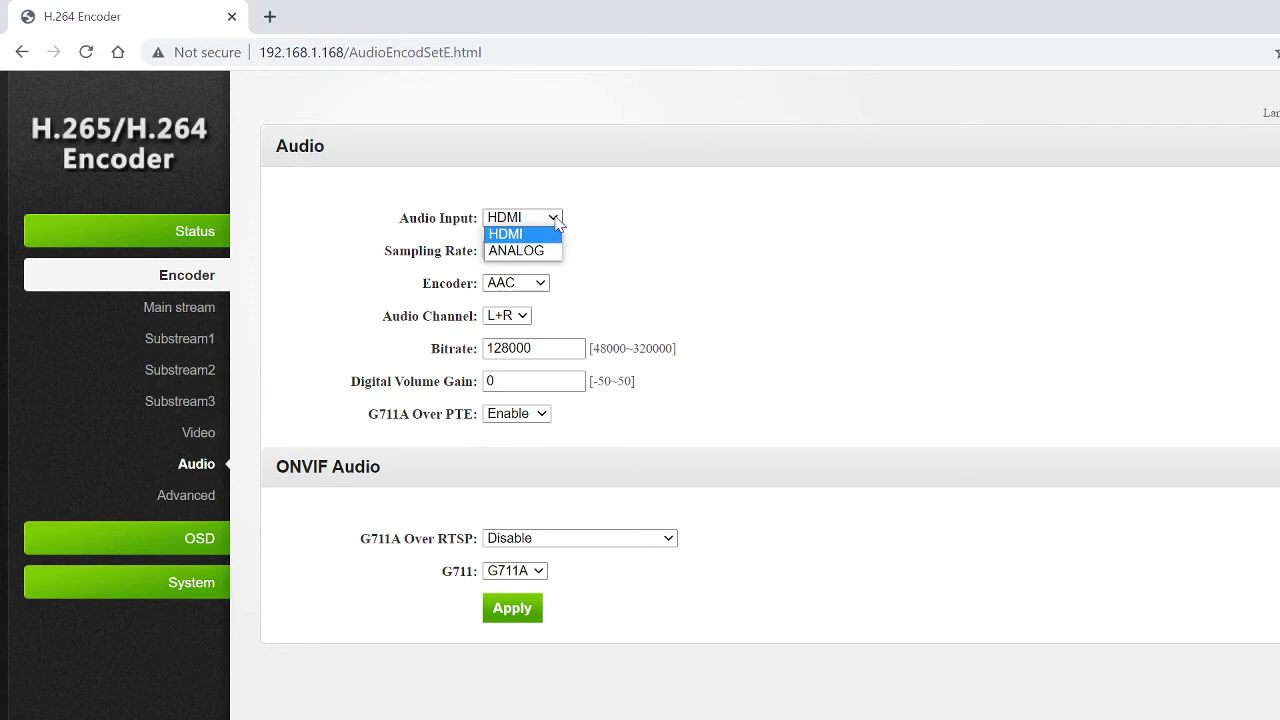
pyautogui.click(557, 224)
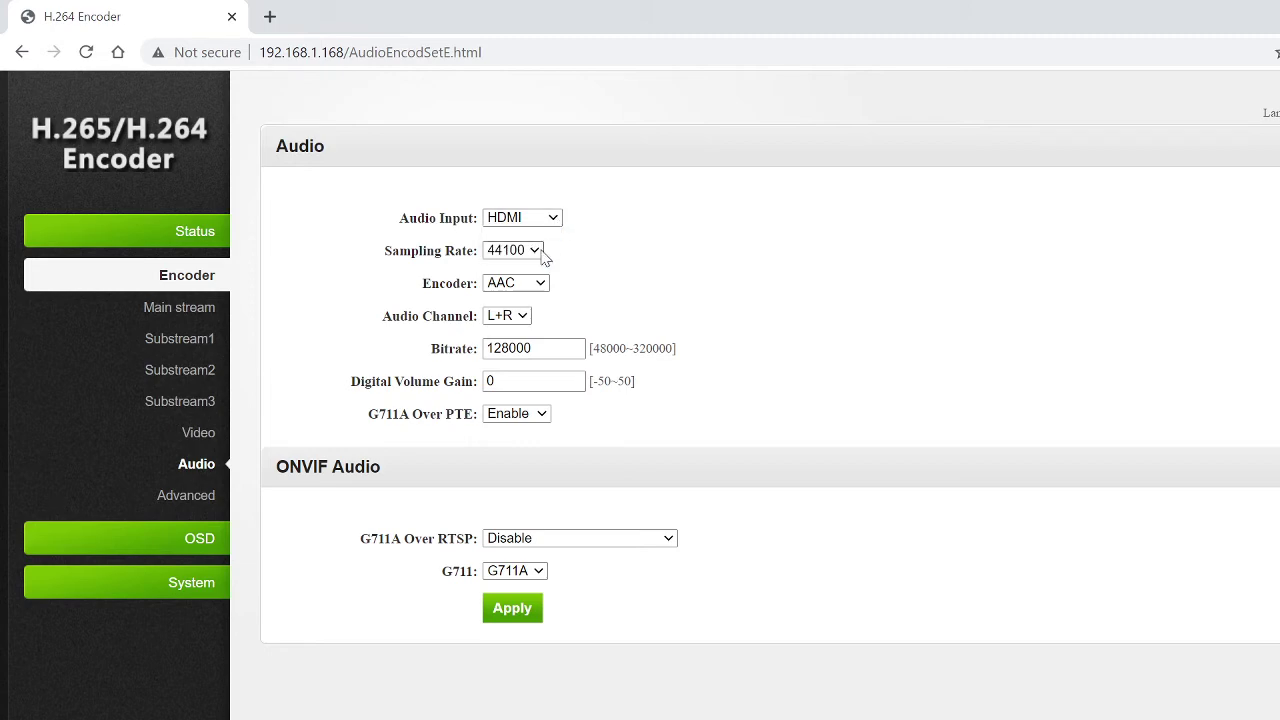
pyautogui.click(540, 252)
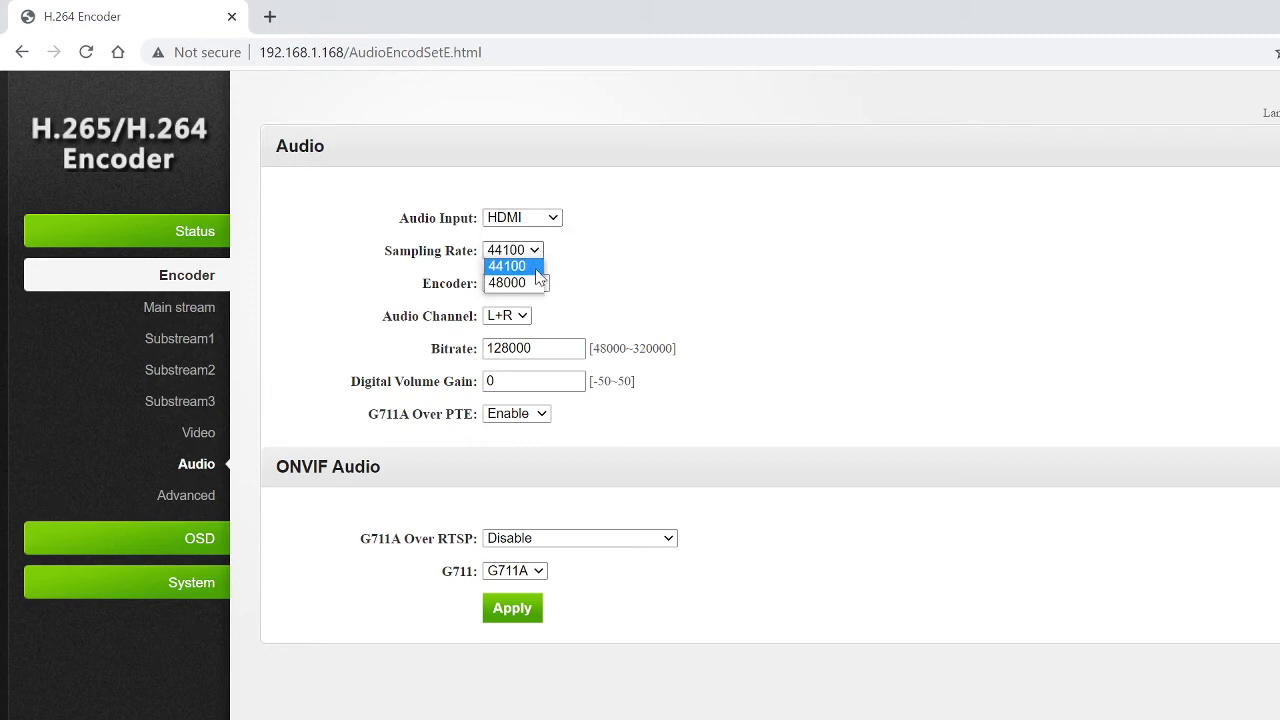
pyautogui.click(546, 260)
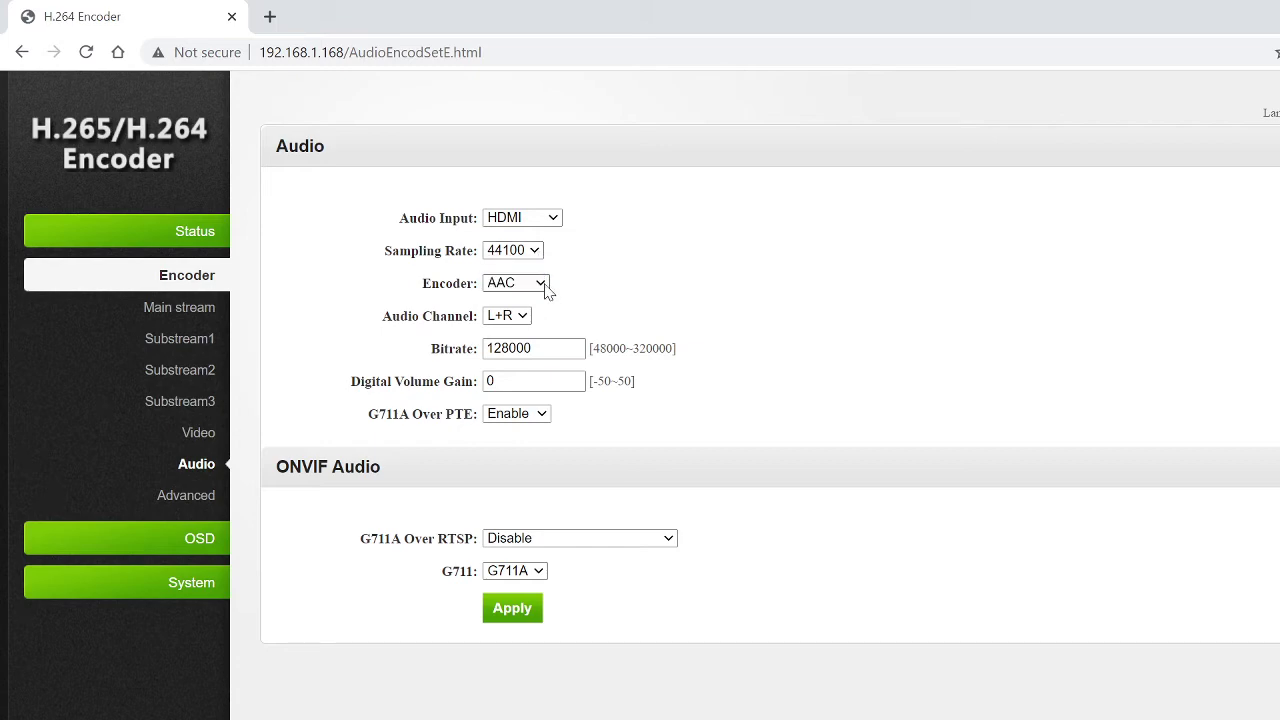
pyautogui.click(546, 287)
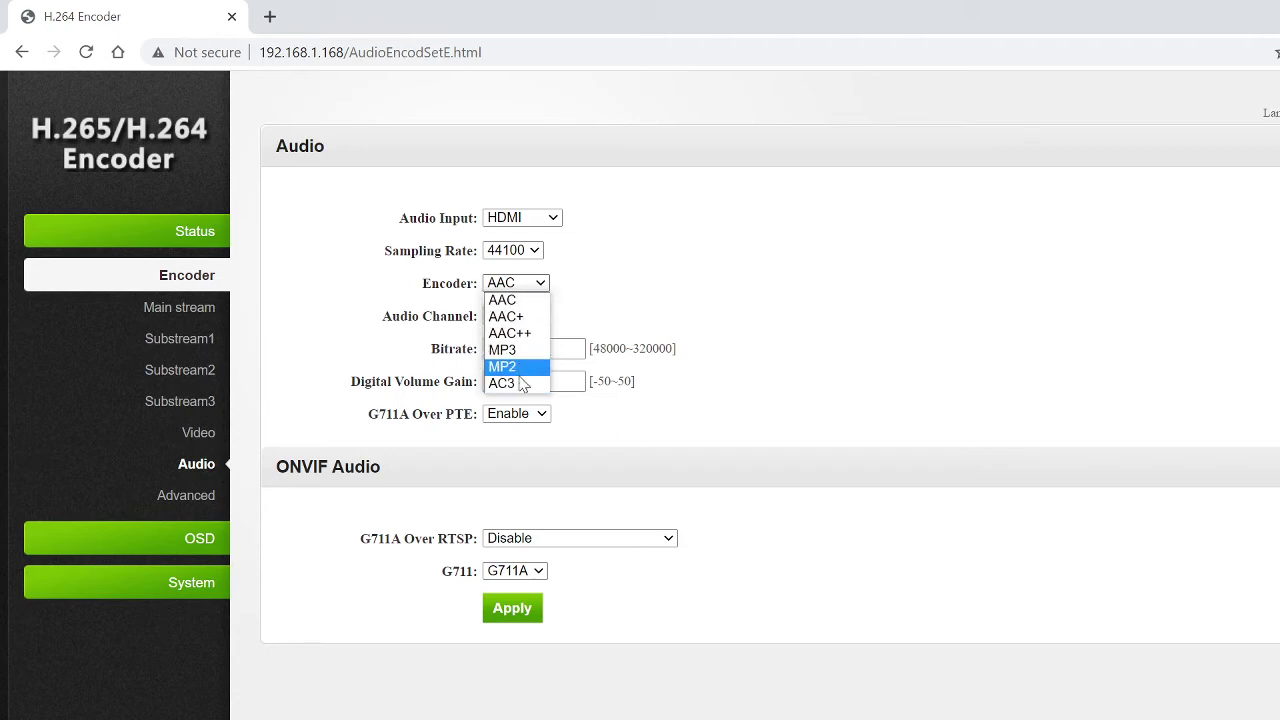
pyautogui.click(540, 298)
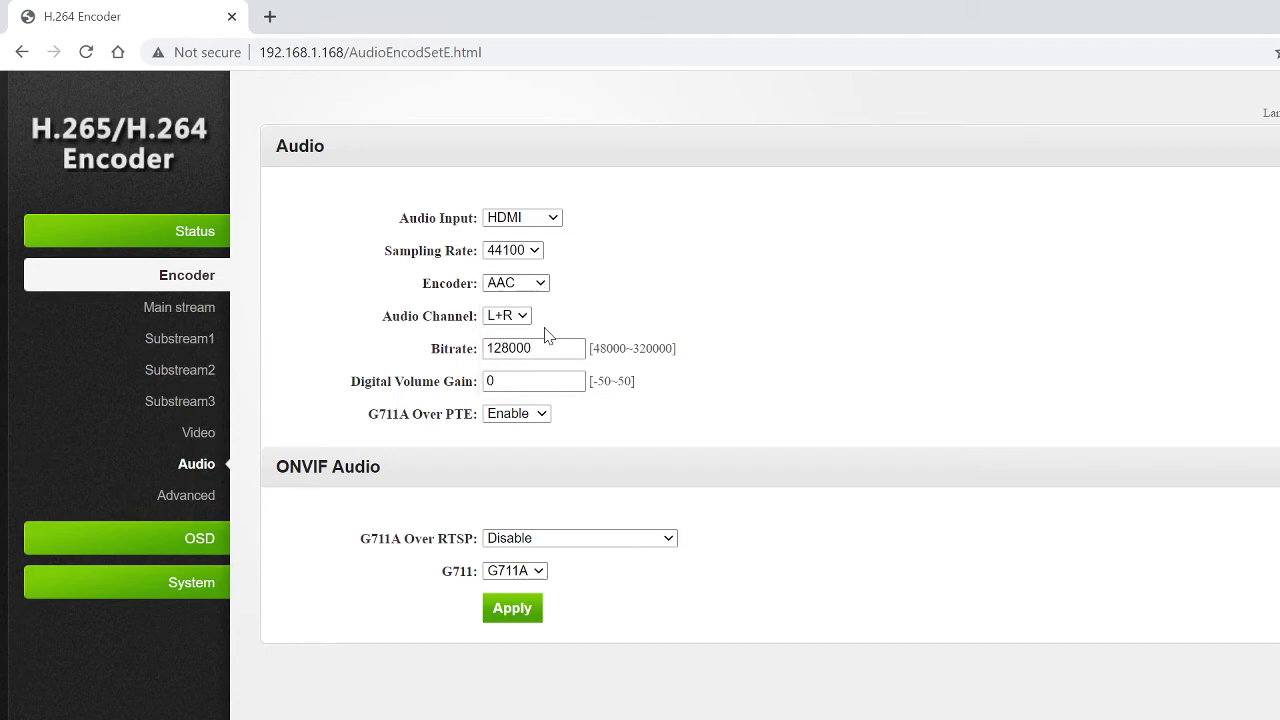
pyautogui.click(515, 315)
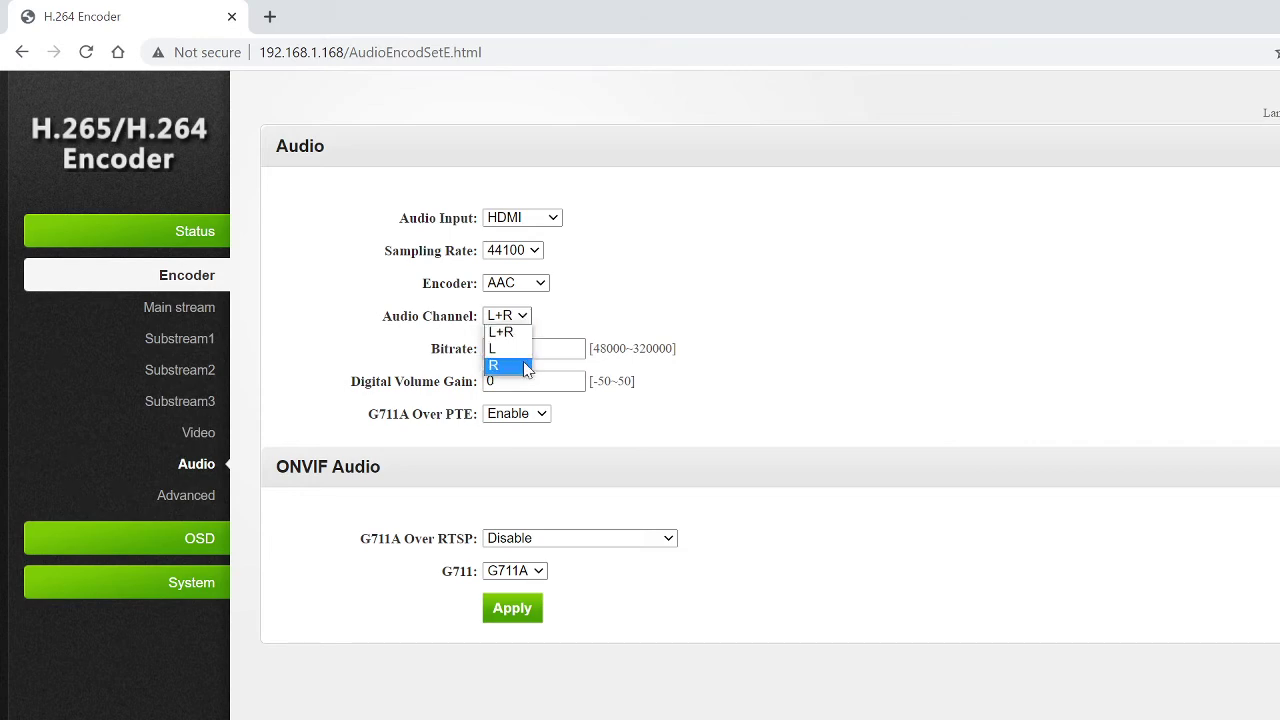
pyautogui.click(530, 318)
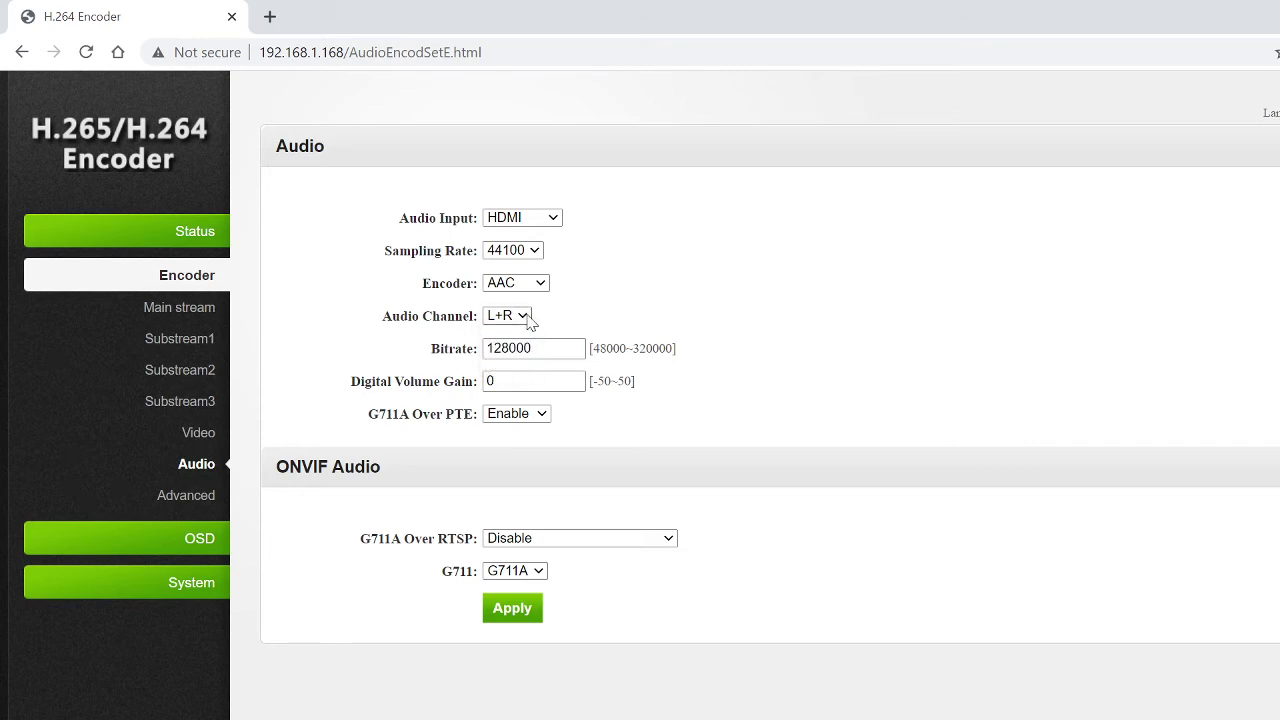
pyautogui.click(558, 375)
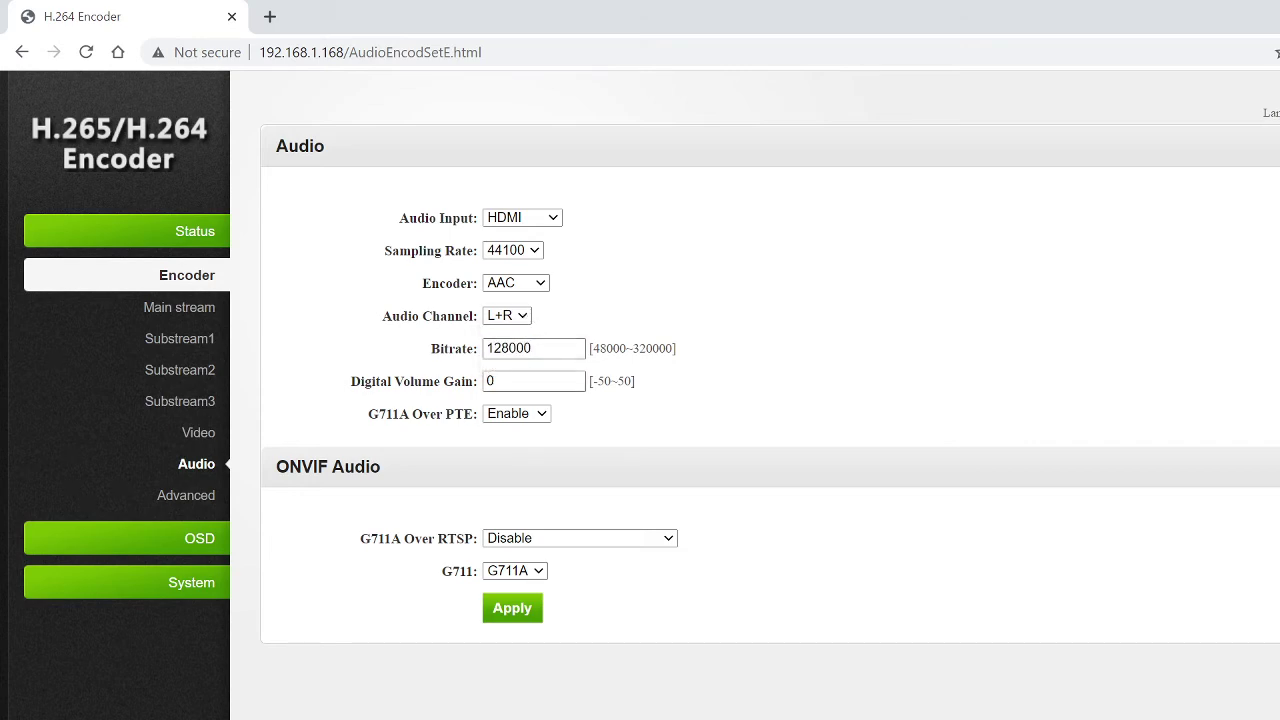
pyautogui.click(545, 415)
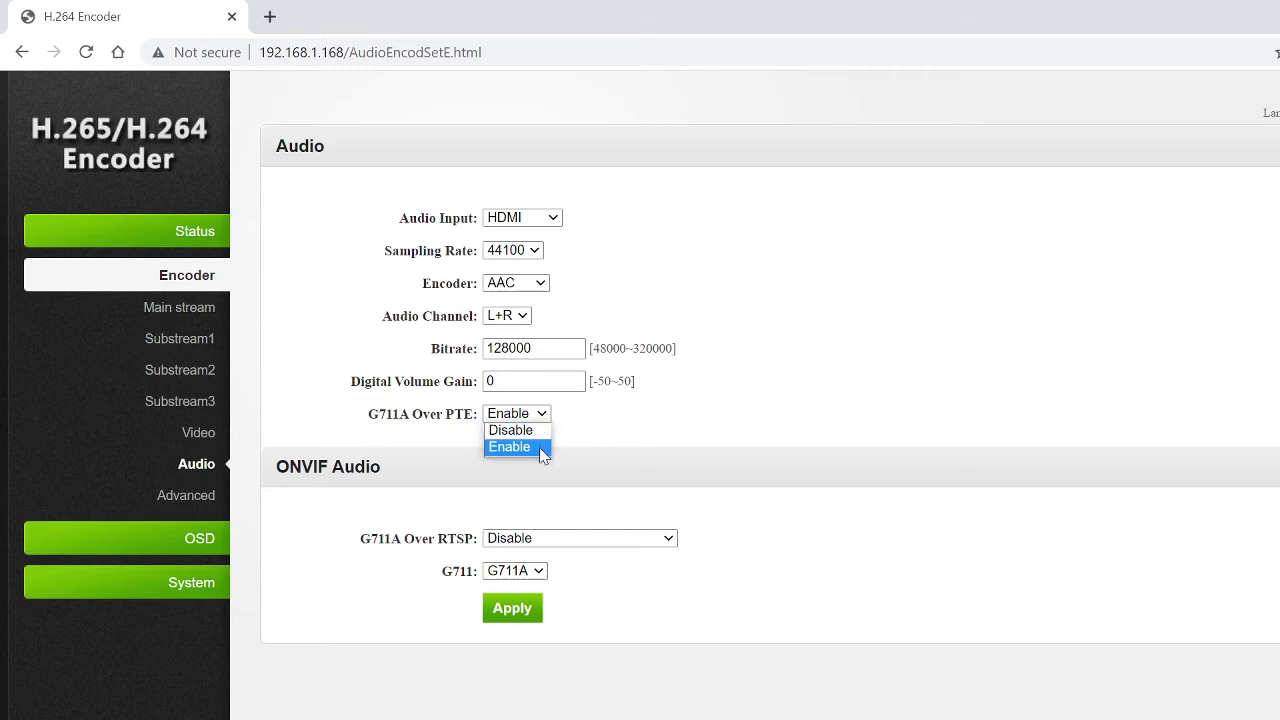
pyautogui.click(546, 418)
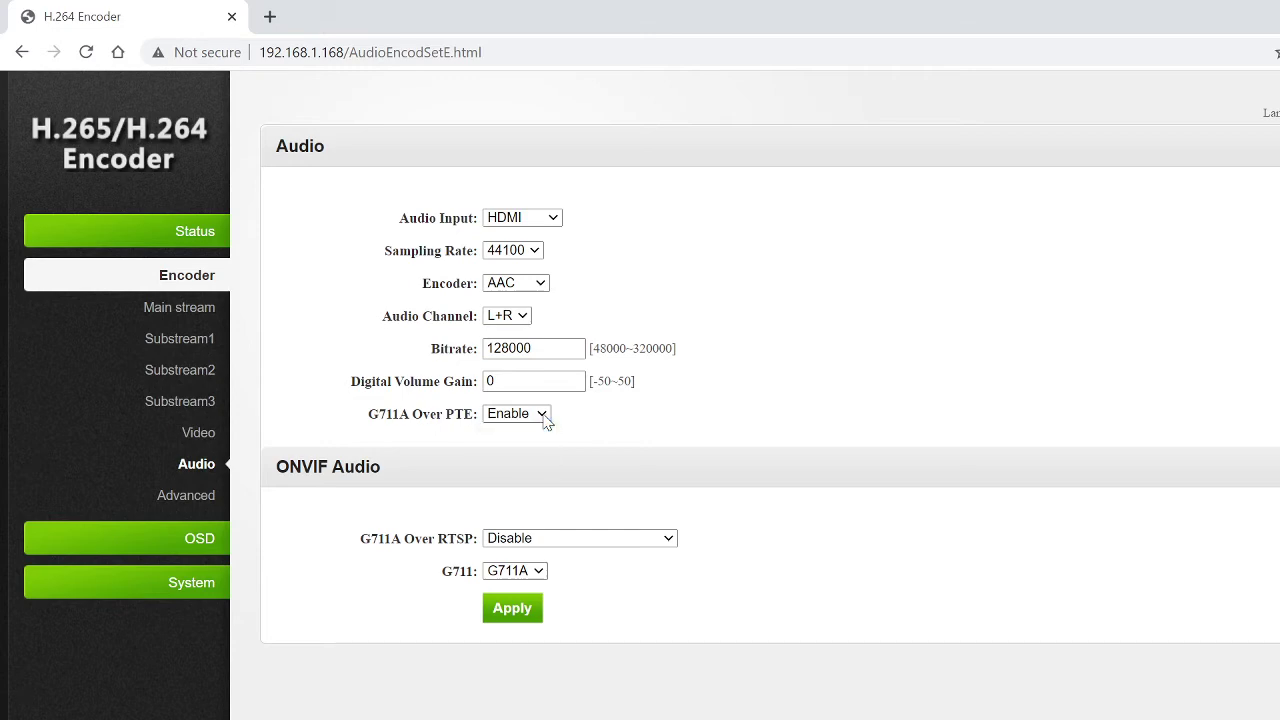
pyautogui.click(675, 541)
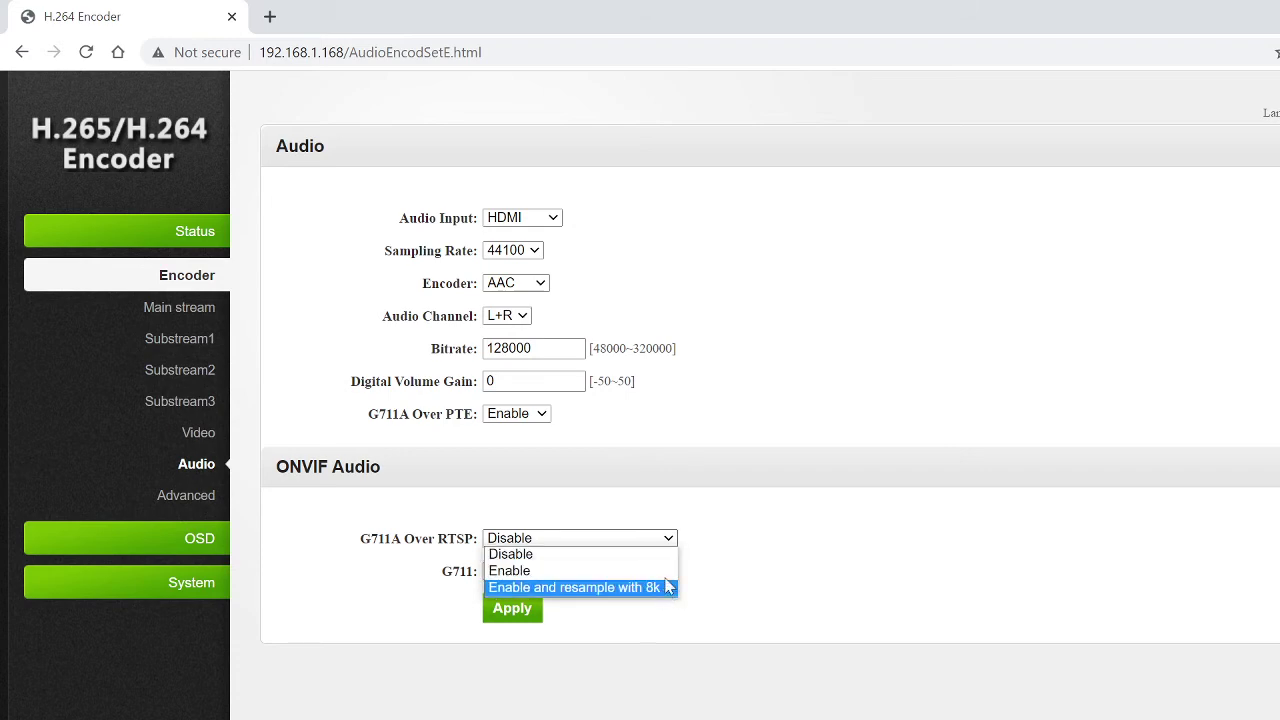
pyautogui.click(670, 541)
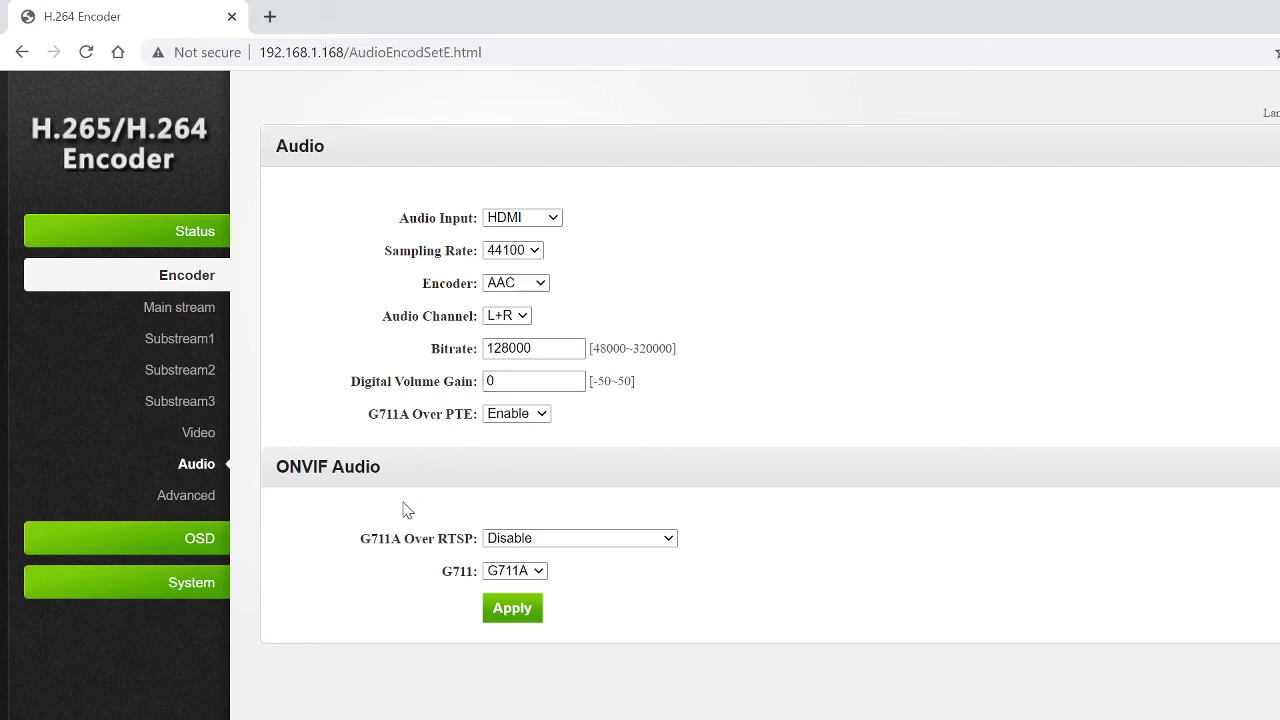
pyautogui.click(671, 542)
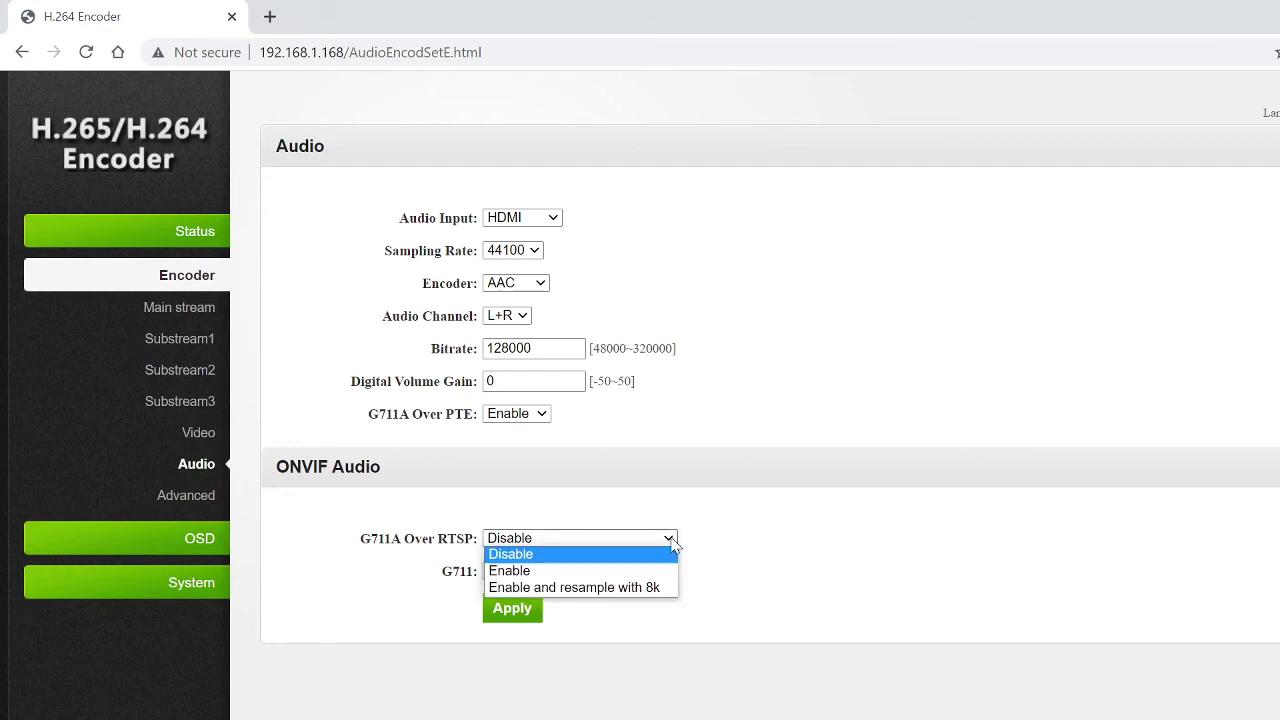
pyautogui.click(671, 542)
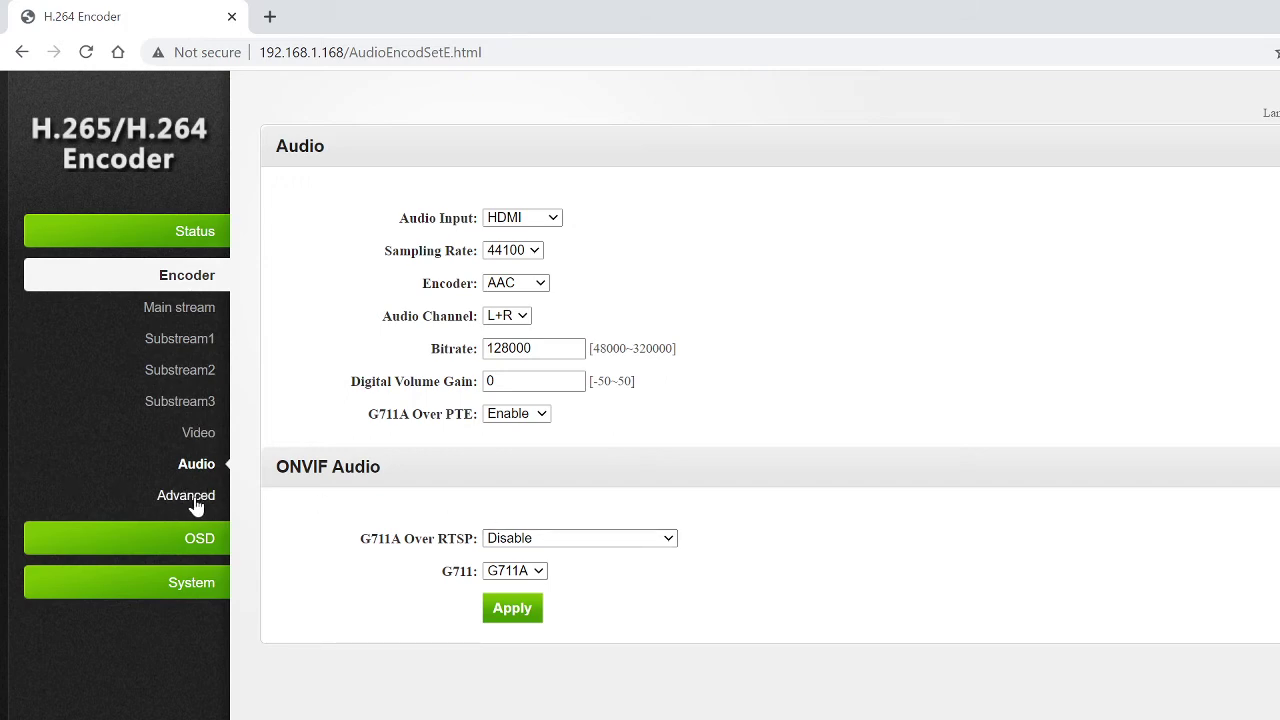
pyautogui.click(195, 500)
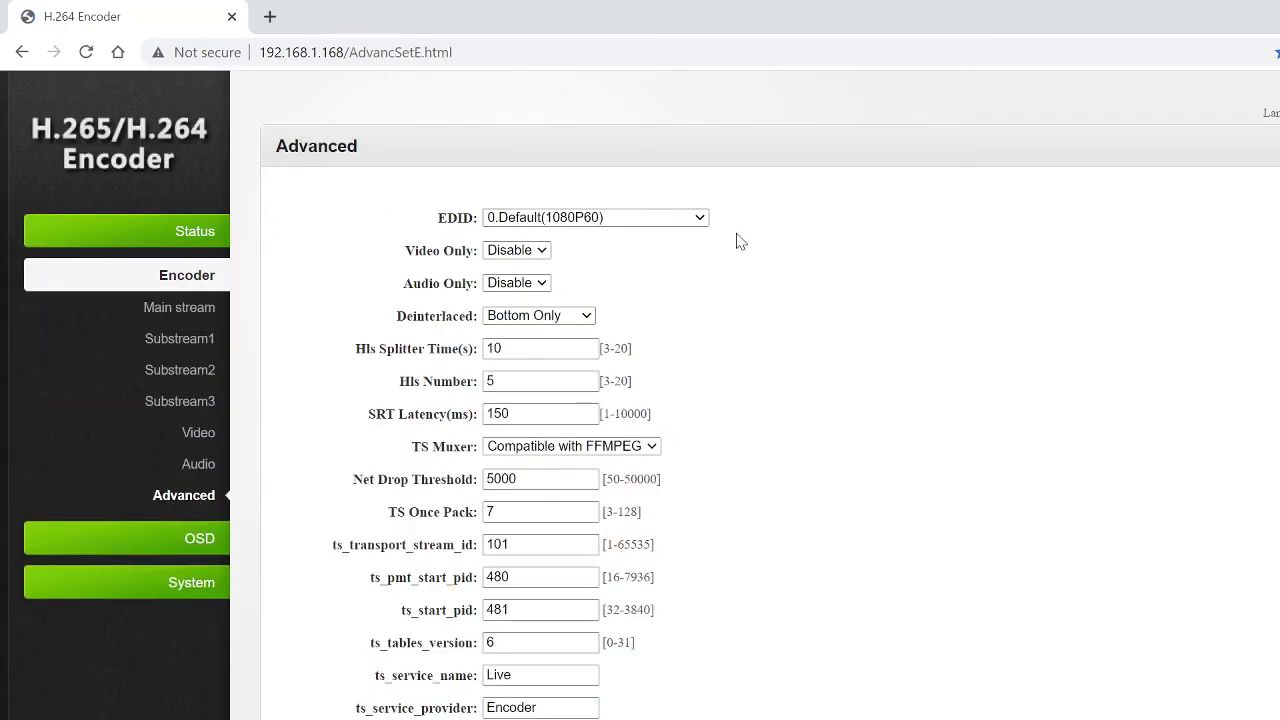
pyautogui.click(700, 218)
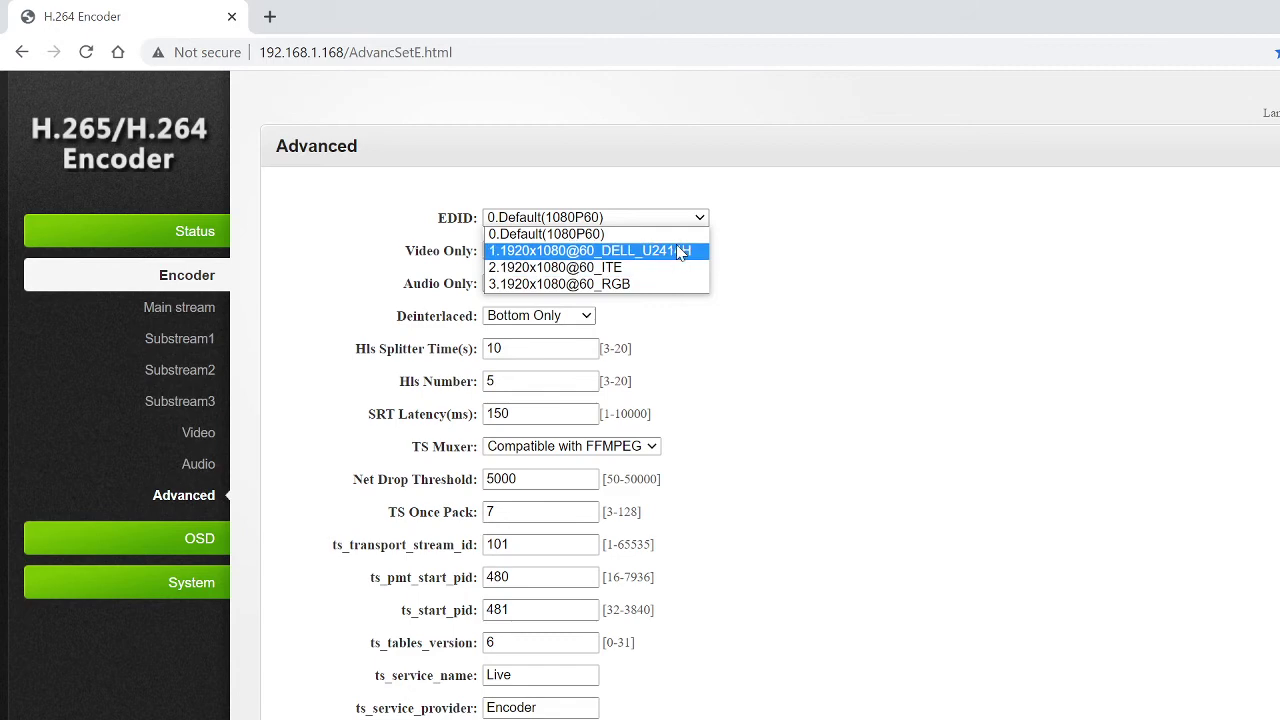
pyautogui.click(686, 234)
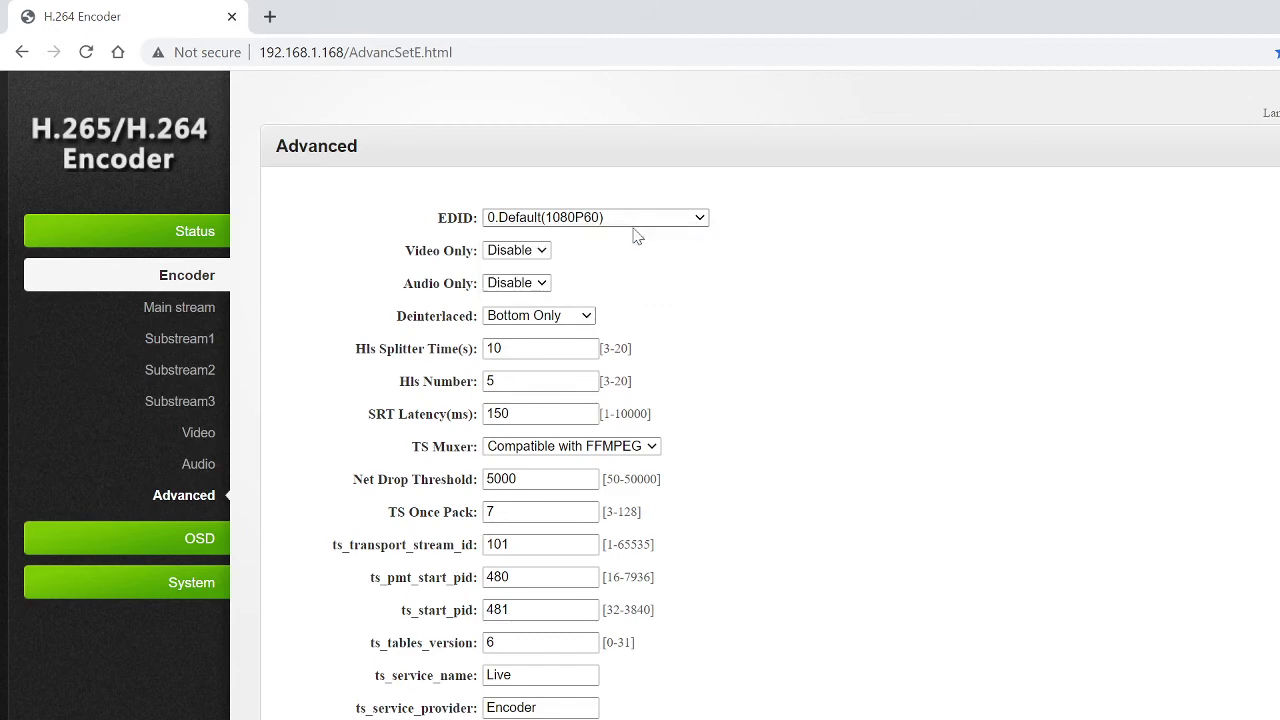
pyautogui.click(545, 253)
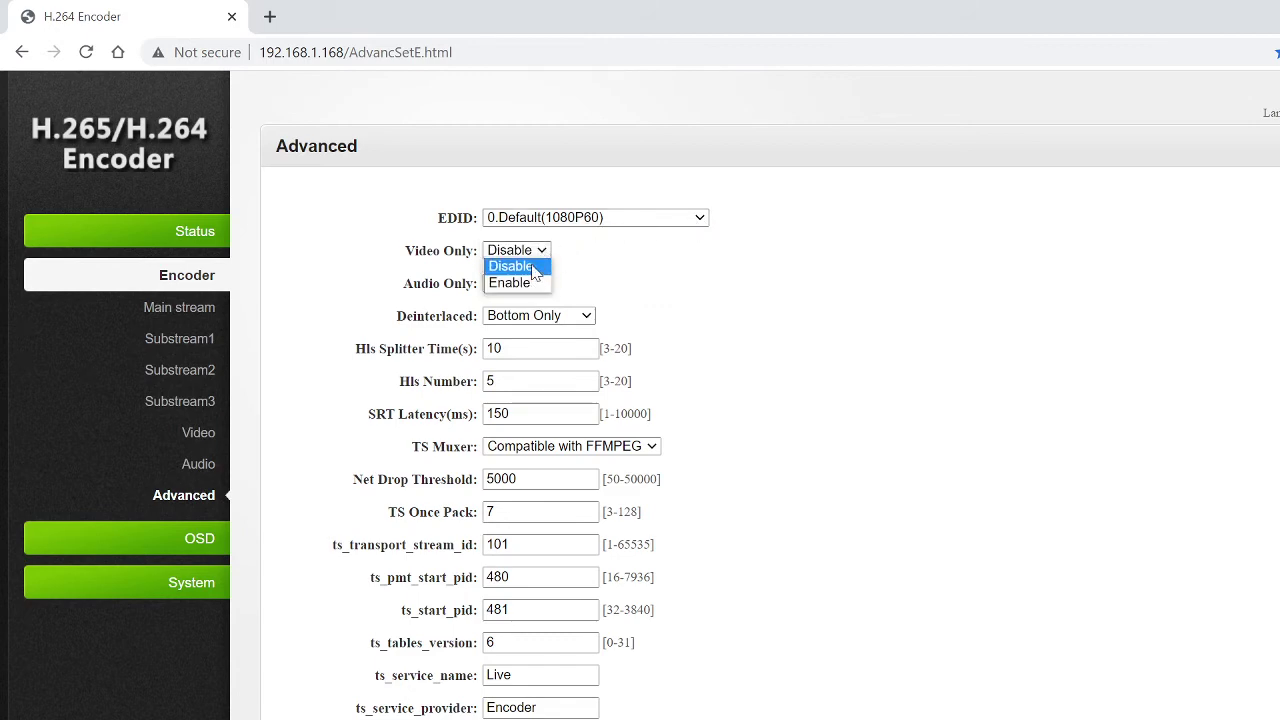
pyautogui.click(545, 262)
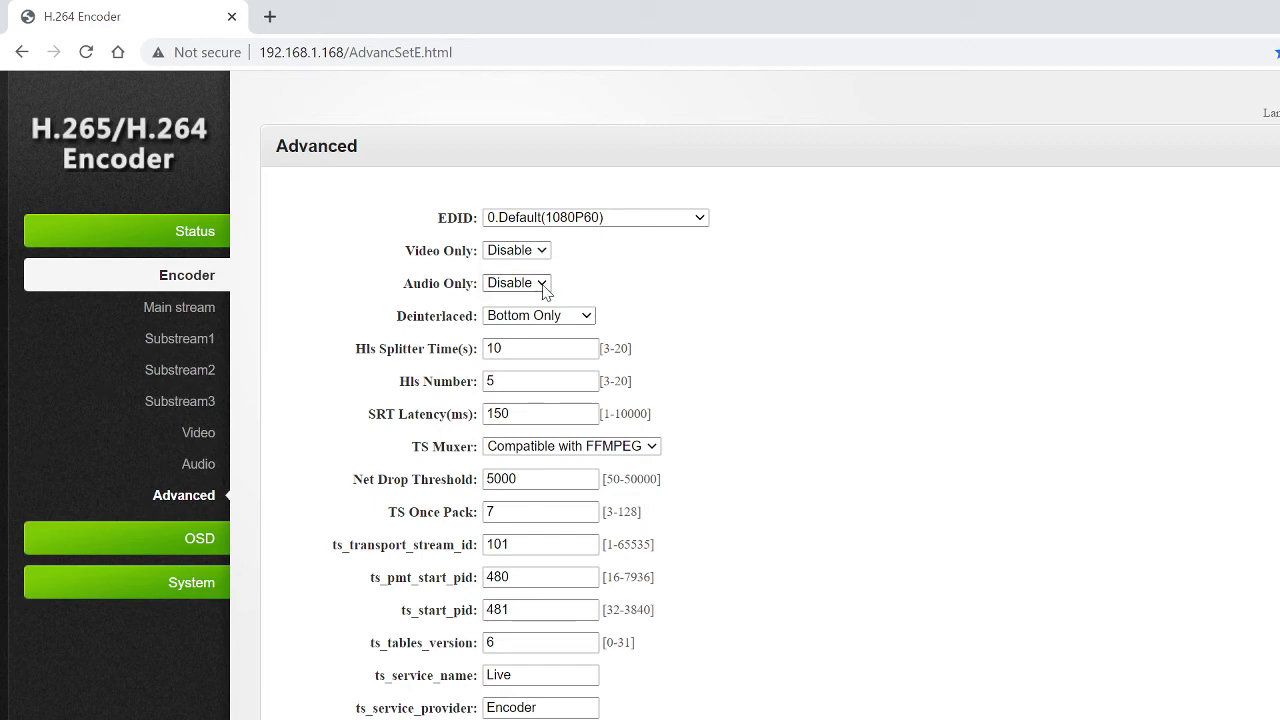
pyautogui.click(545, 288)
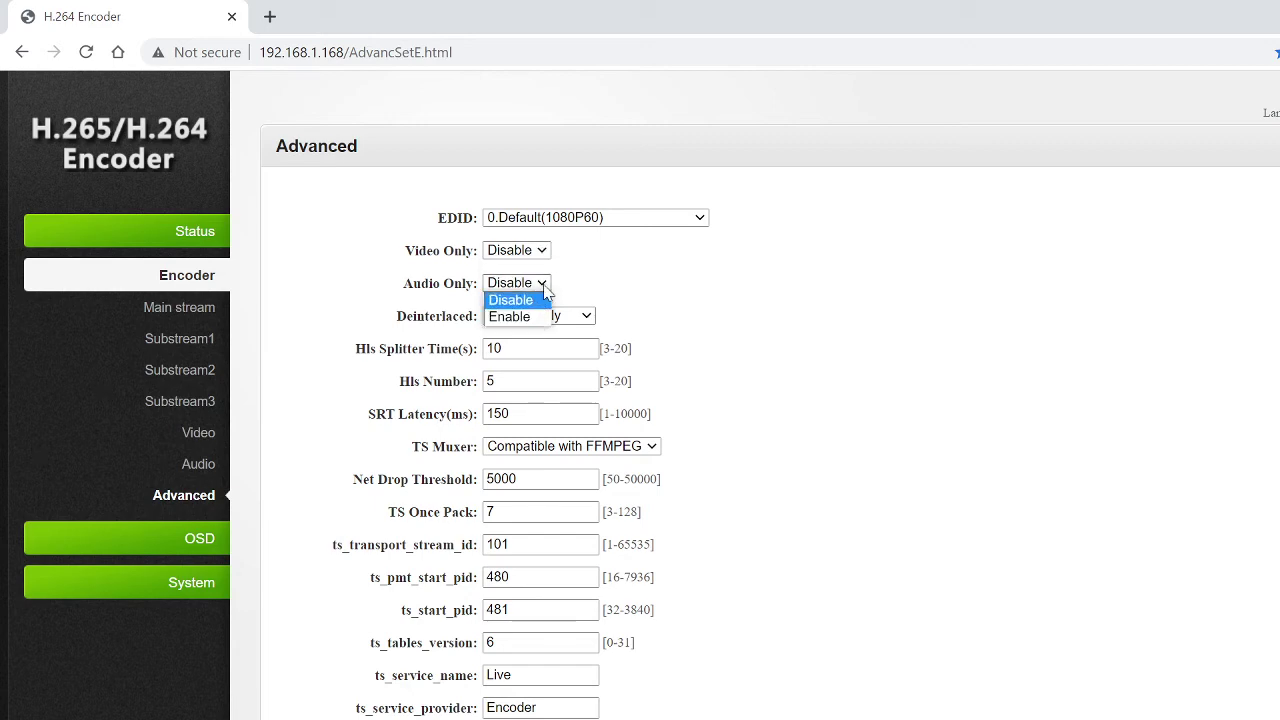
pyautogui.click(545, 288)
pyautogui.click(588, 316)
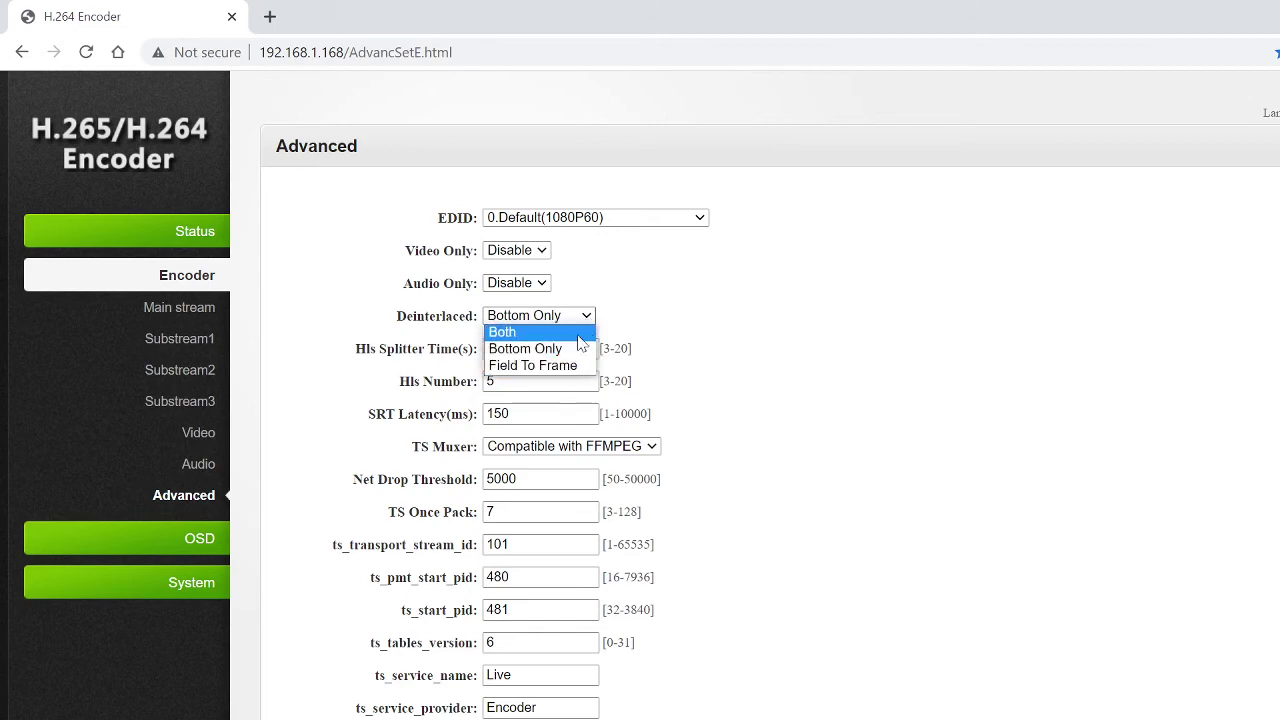
pyautogui.click(590, 318)
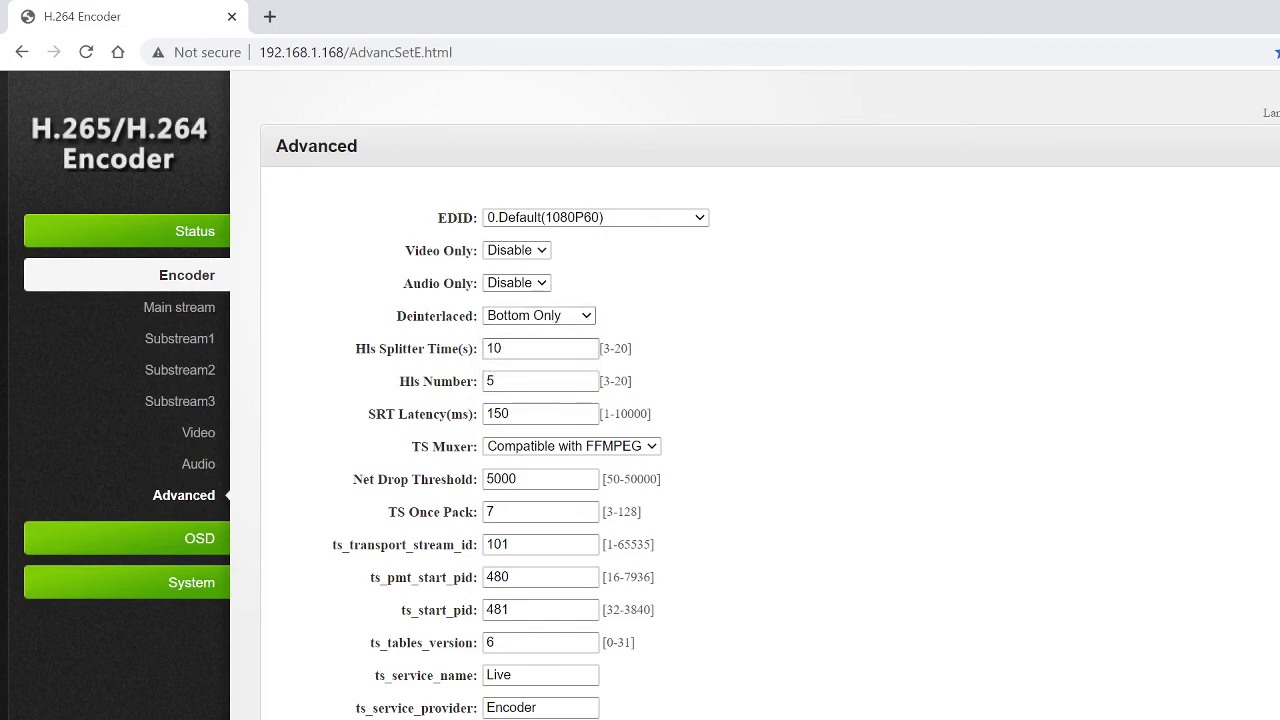
pyautogui.click(656, 448)
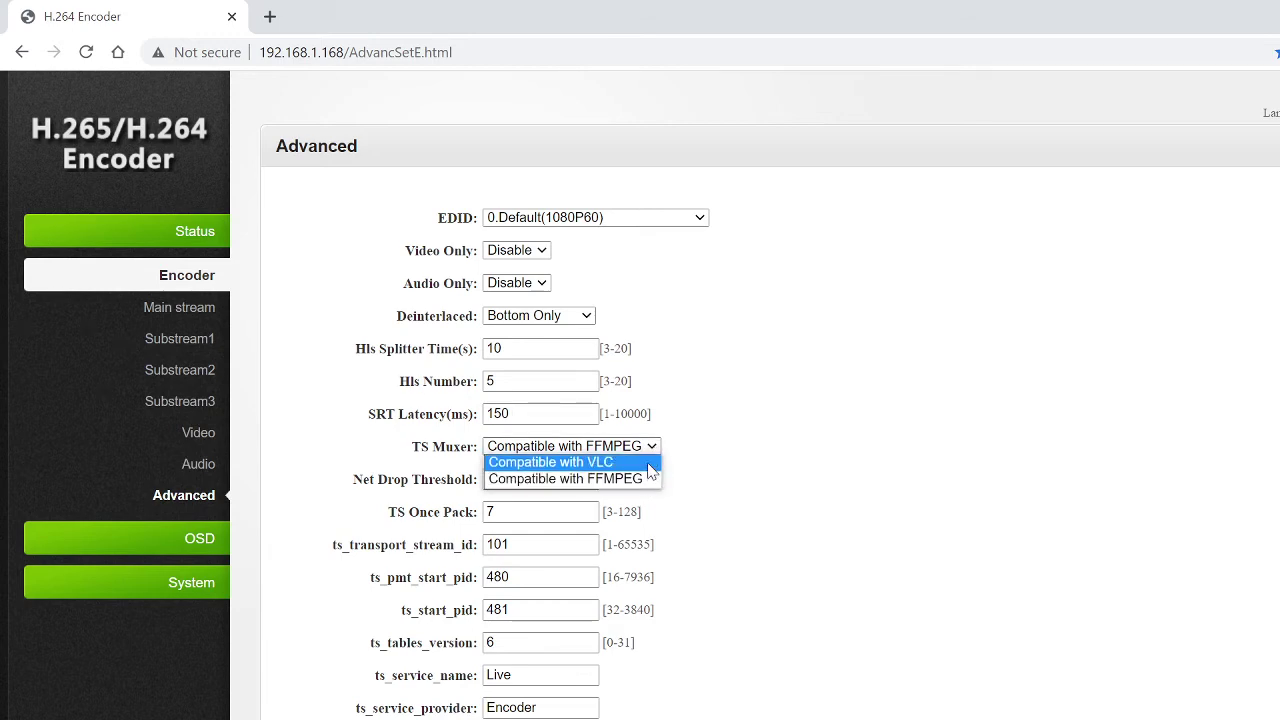
pyautogui.click(654, 448)
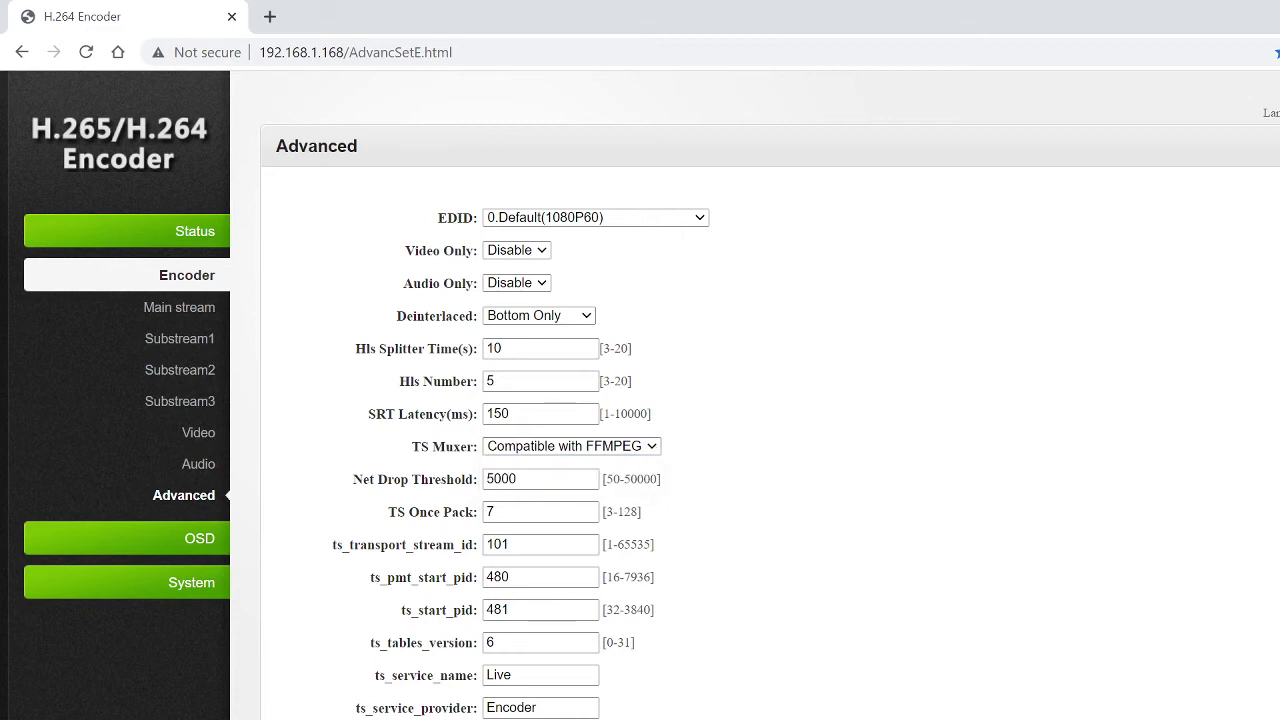
pyautogui.scroll(-1, 620, 530)
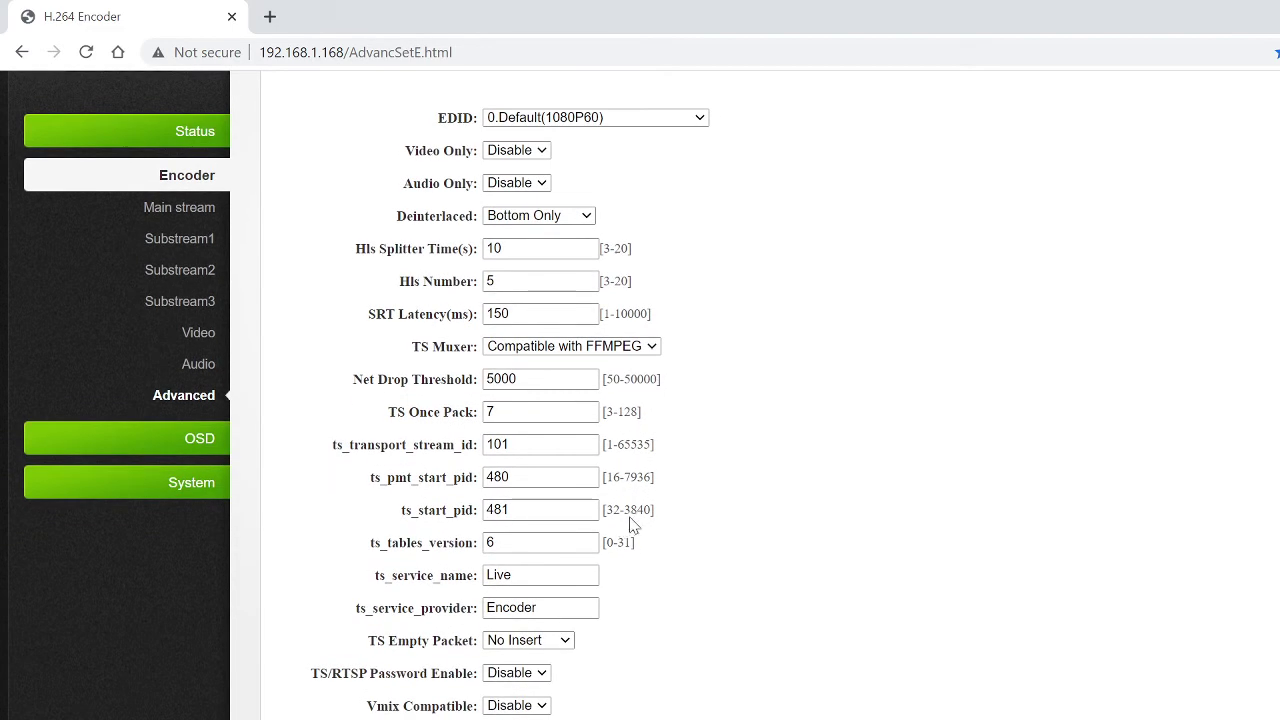
pyautogui.scroll(-1, 697, 515)
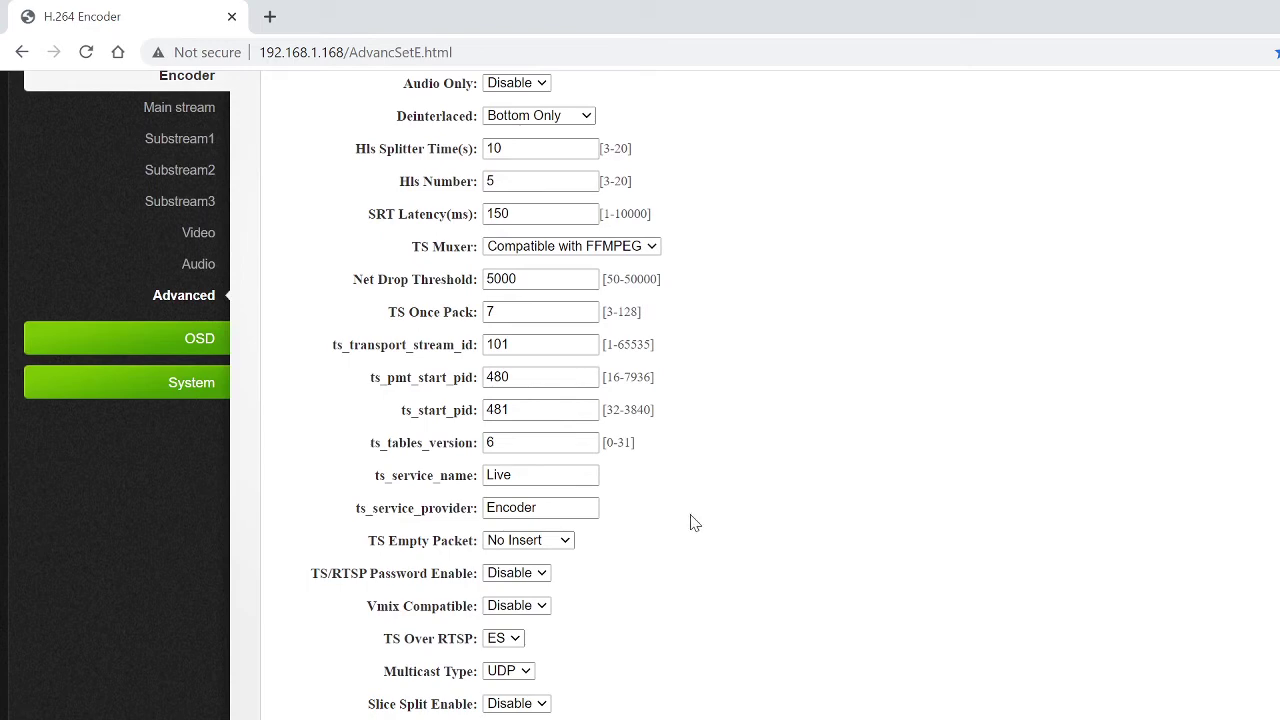
pyautogui.scroll(-1, 693, 524)
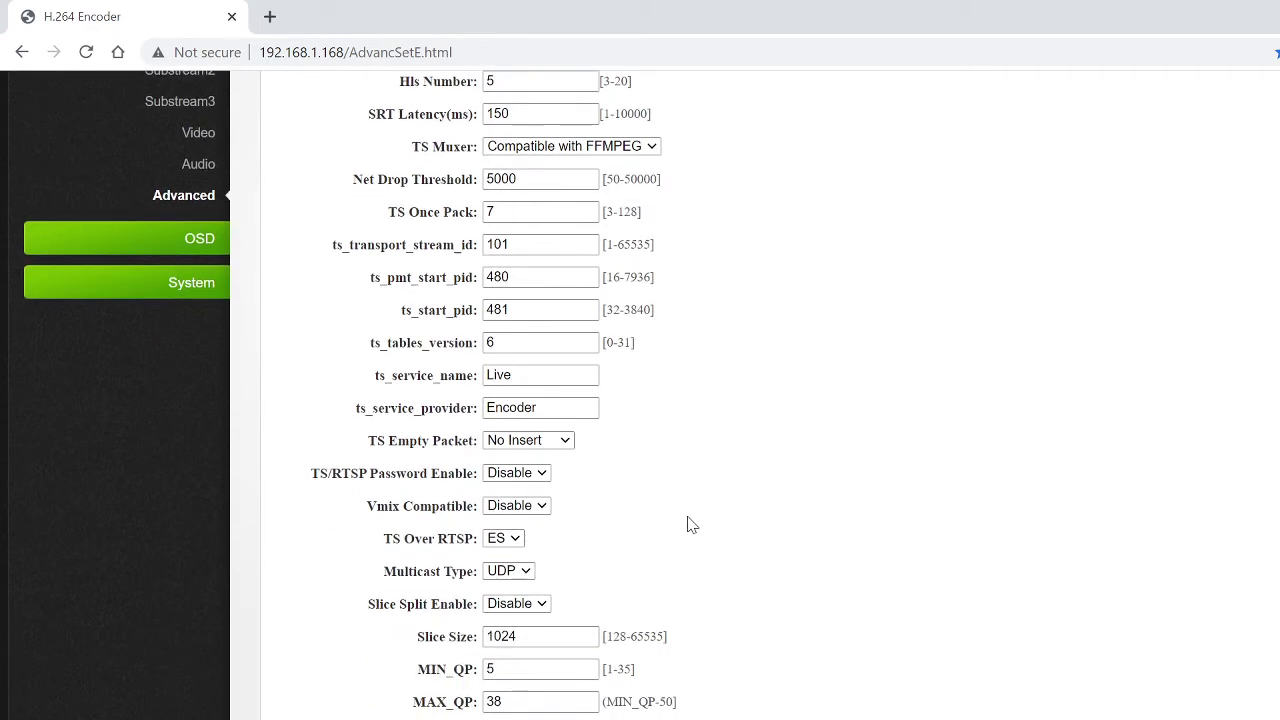
pyautogui.scroll(-1, 692, 525)
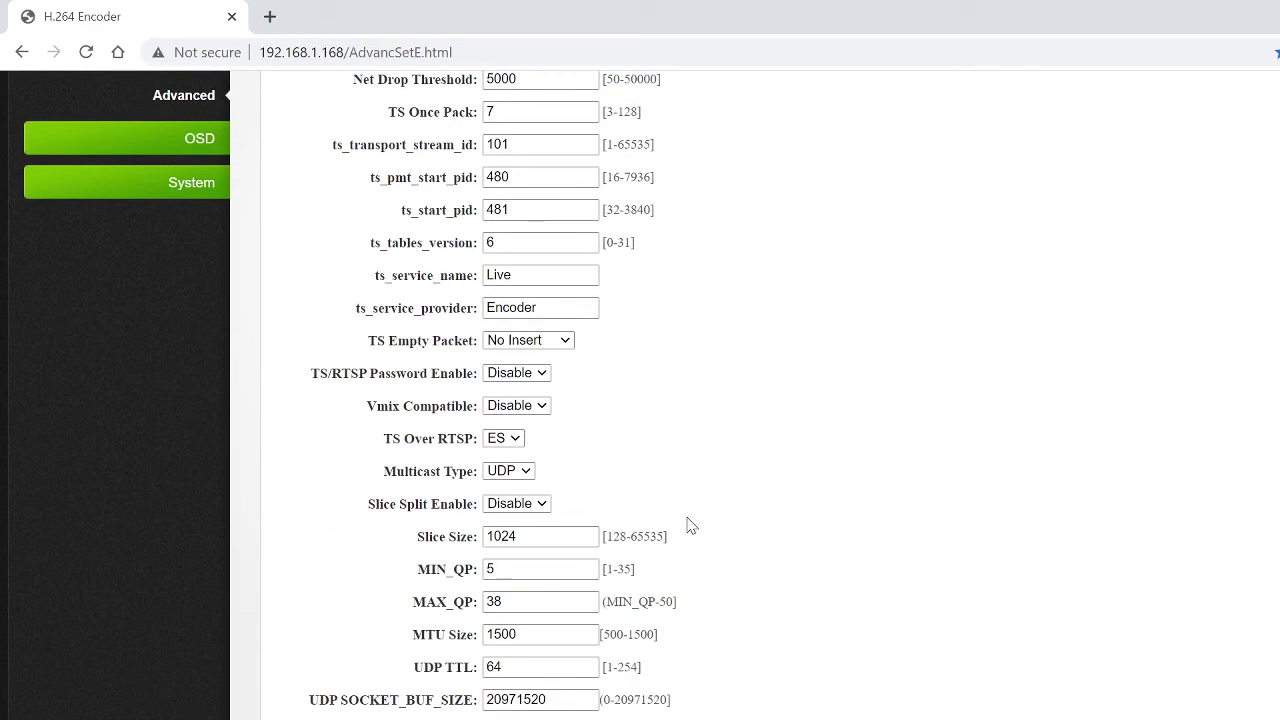
pyautogui.click(566, 341)
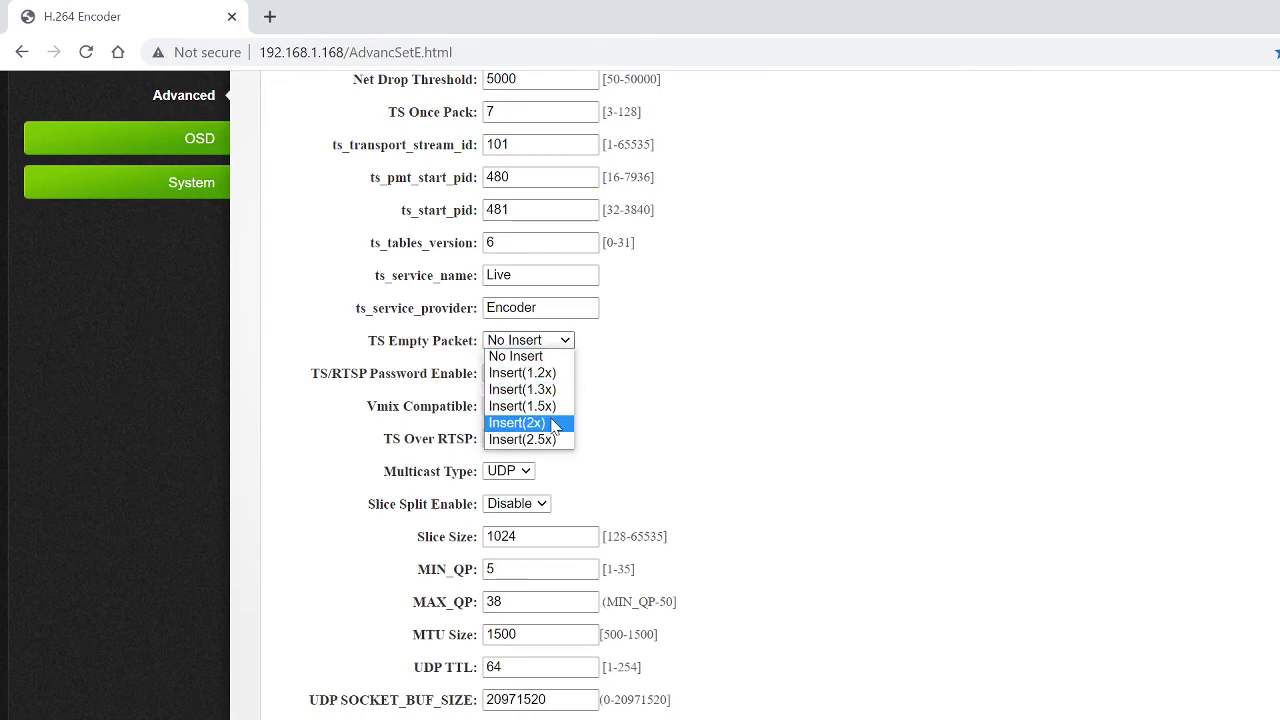
pyautogui.click(566, 344)
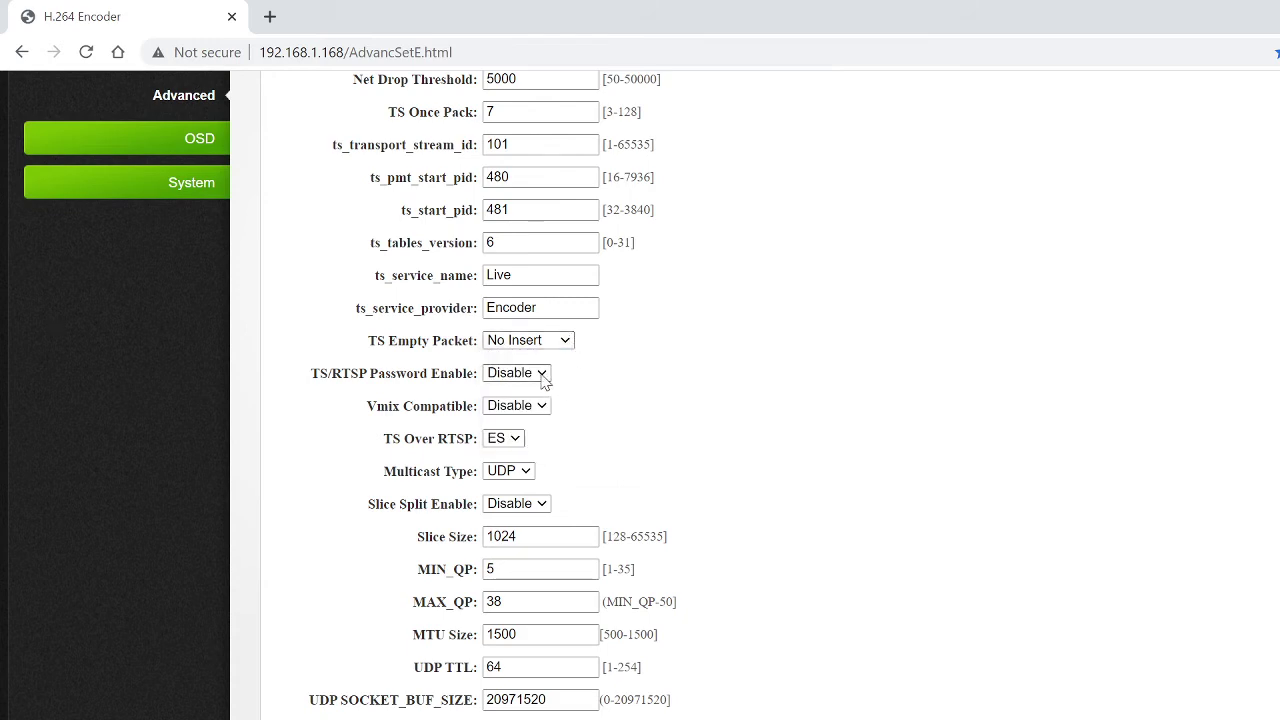
pyautogui.click(544, 379)
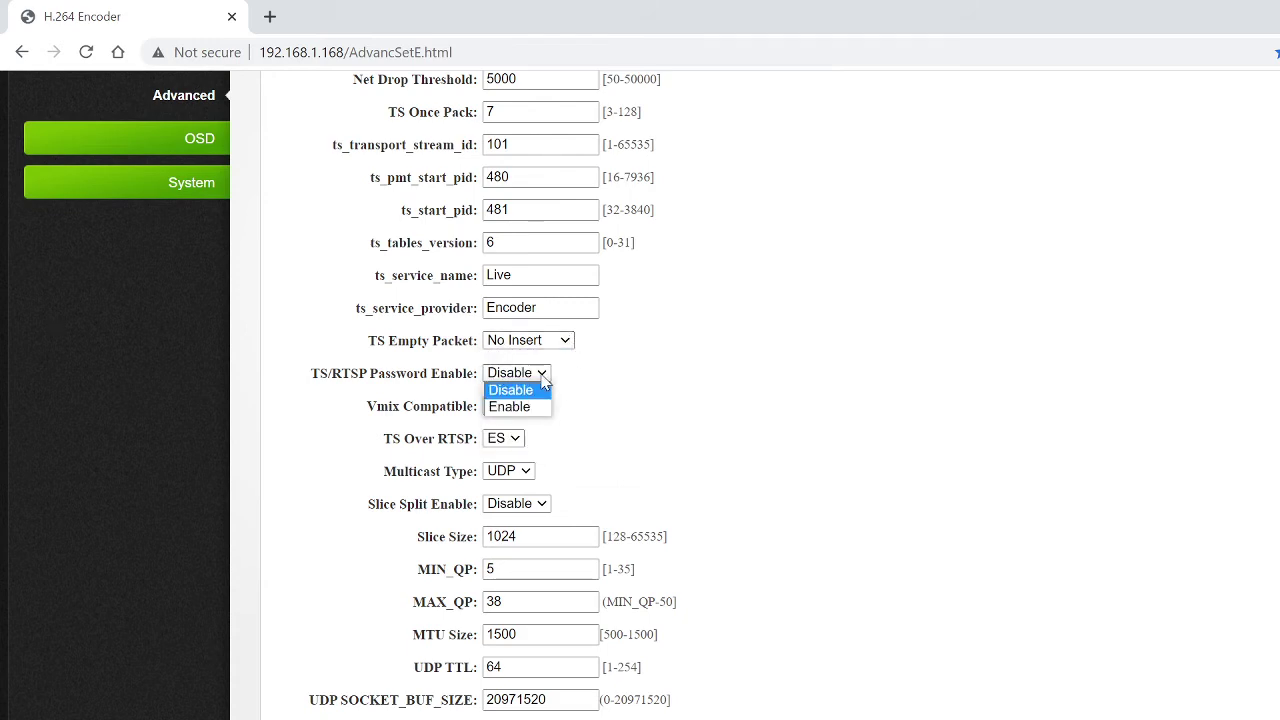
pyautogui.click(543, 378)
pyautogui.click(543, 408)
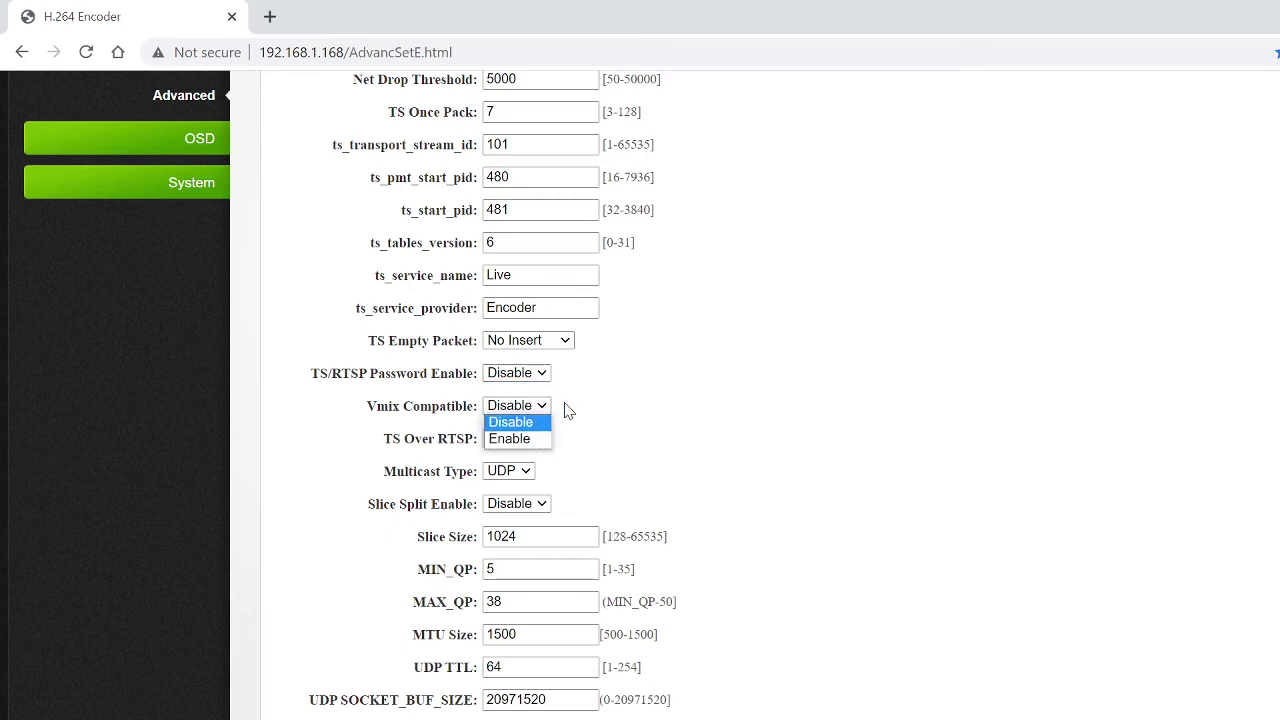
pyautogui.click(565, 408)
pyautogui.click(516, 439)
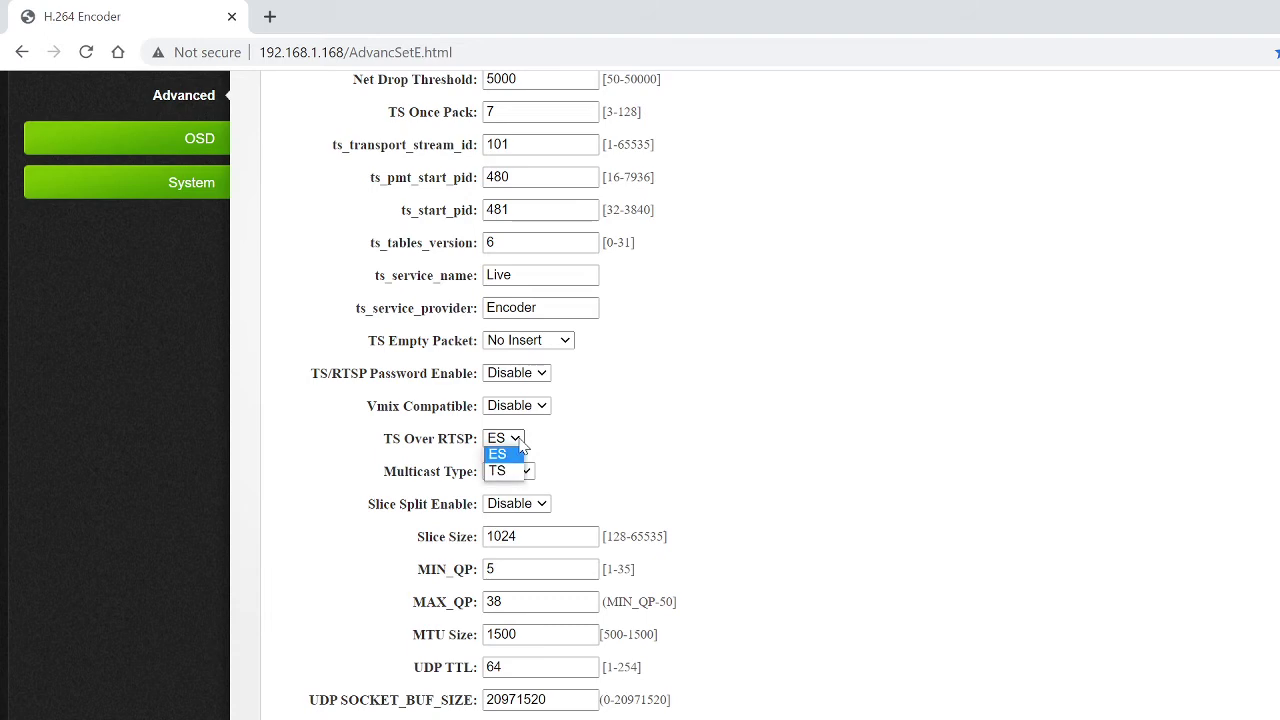
pyautogui.click(520, 450)
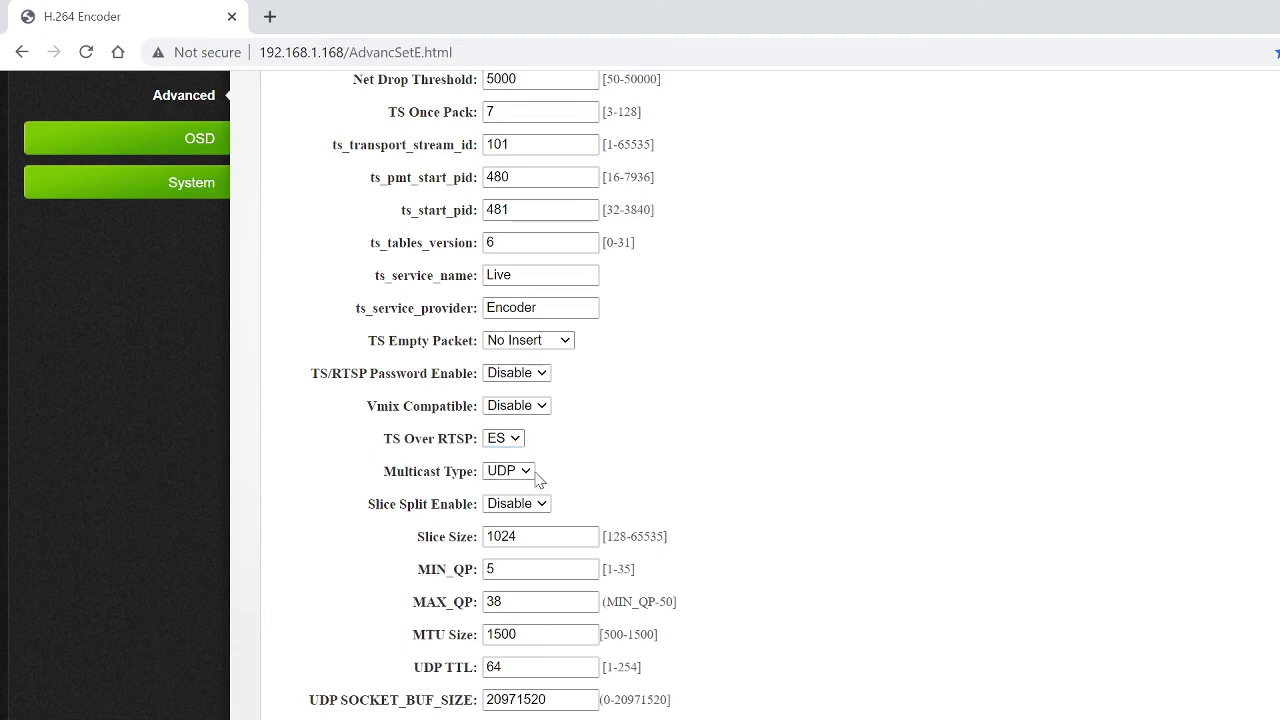
pyautogui.click(531, 476)
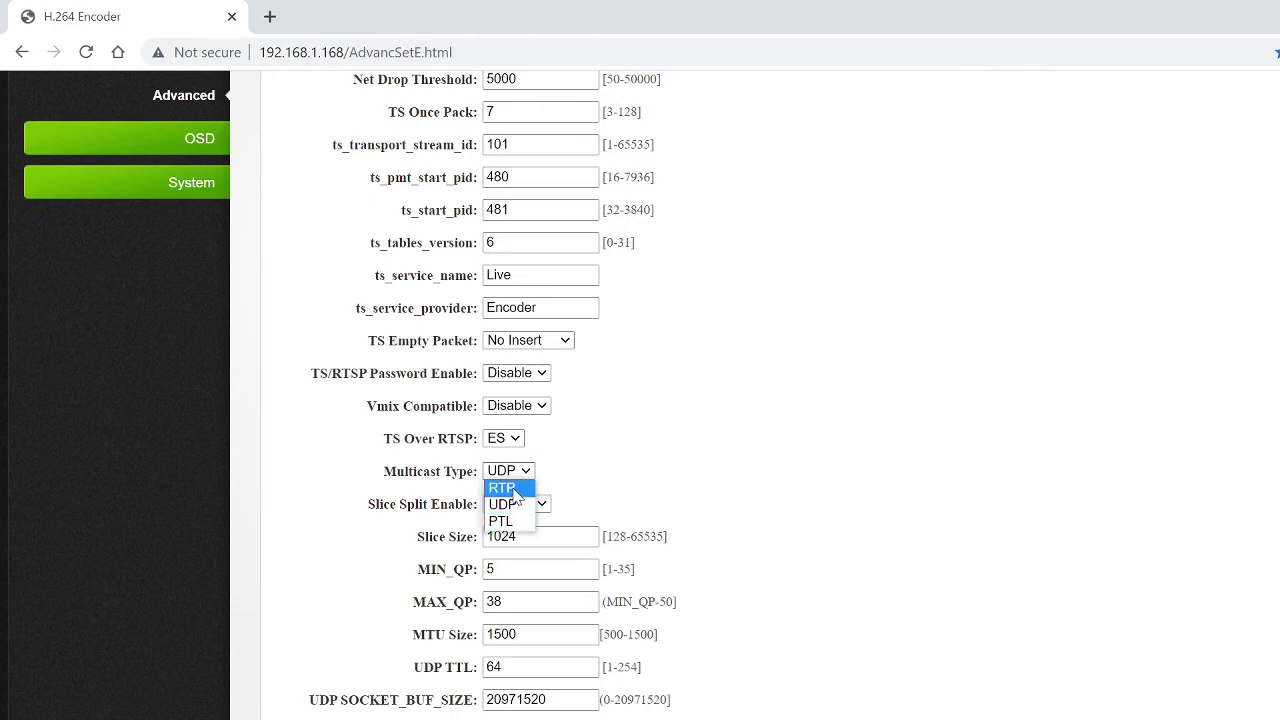
pyautogui.click(572, 470)
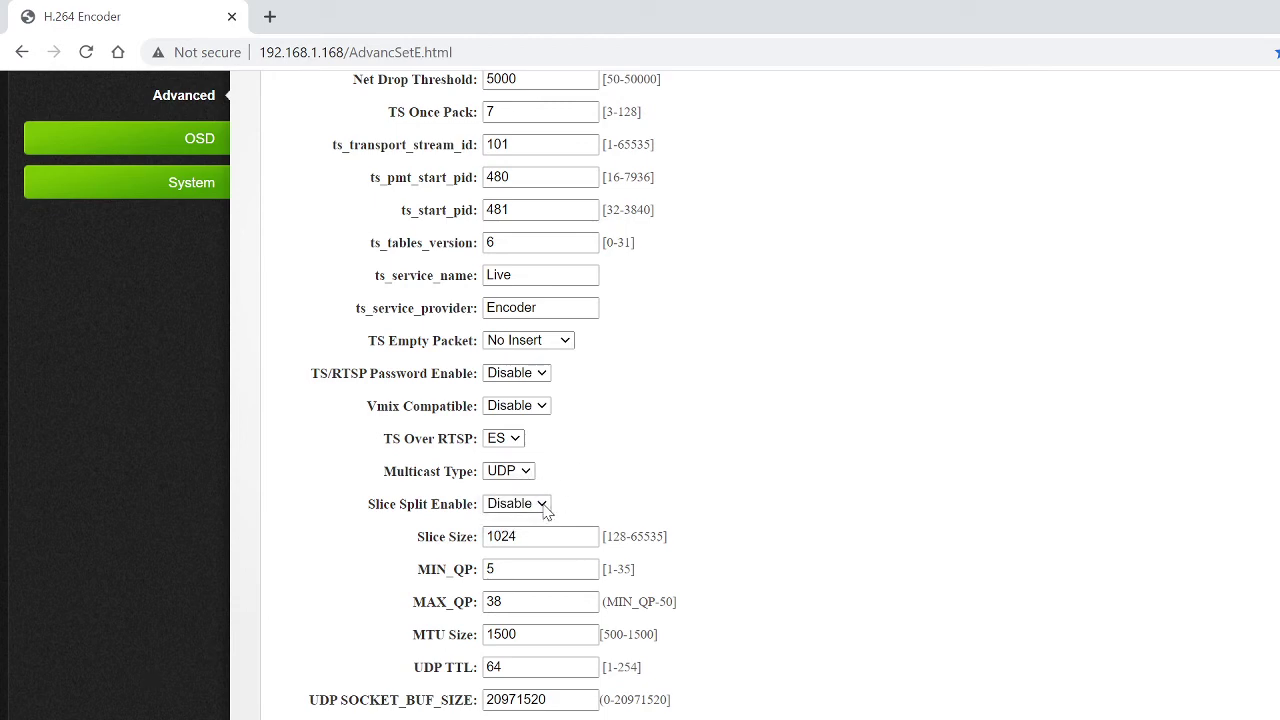
pyautogui.click(545, 505)
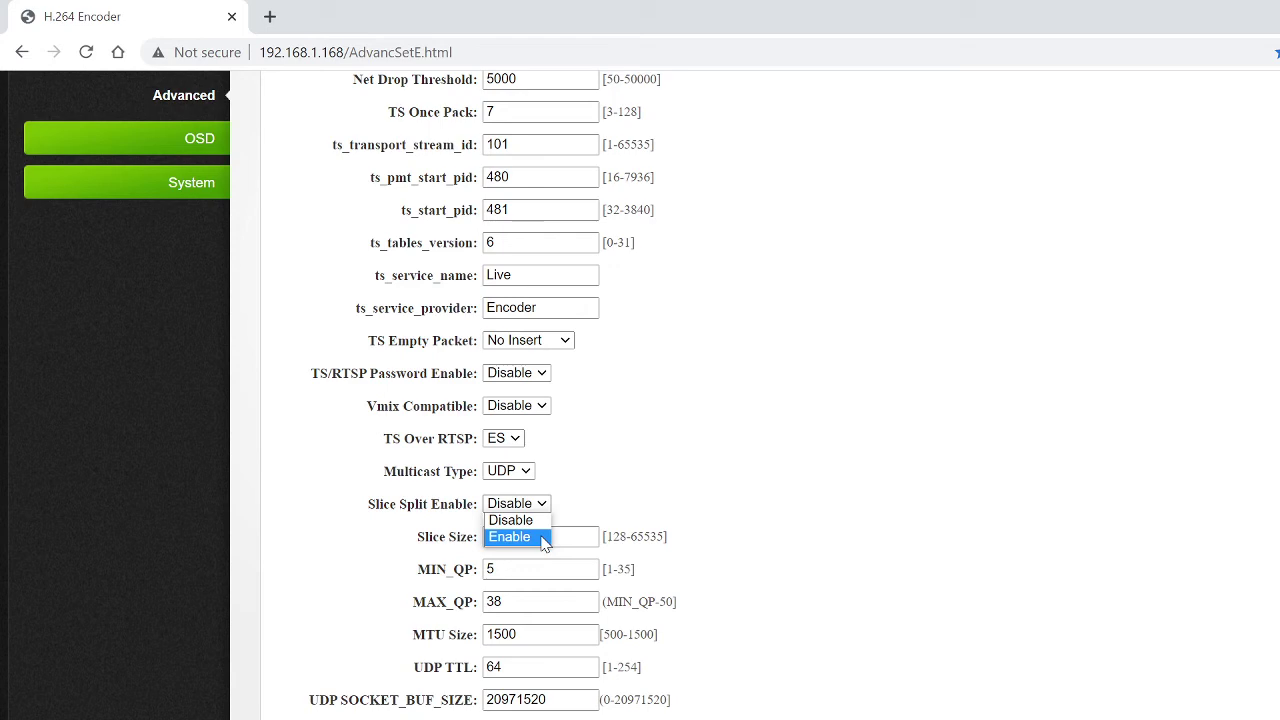
pyautogui.click(585, 510)
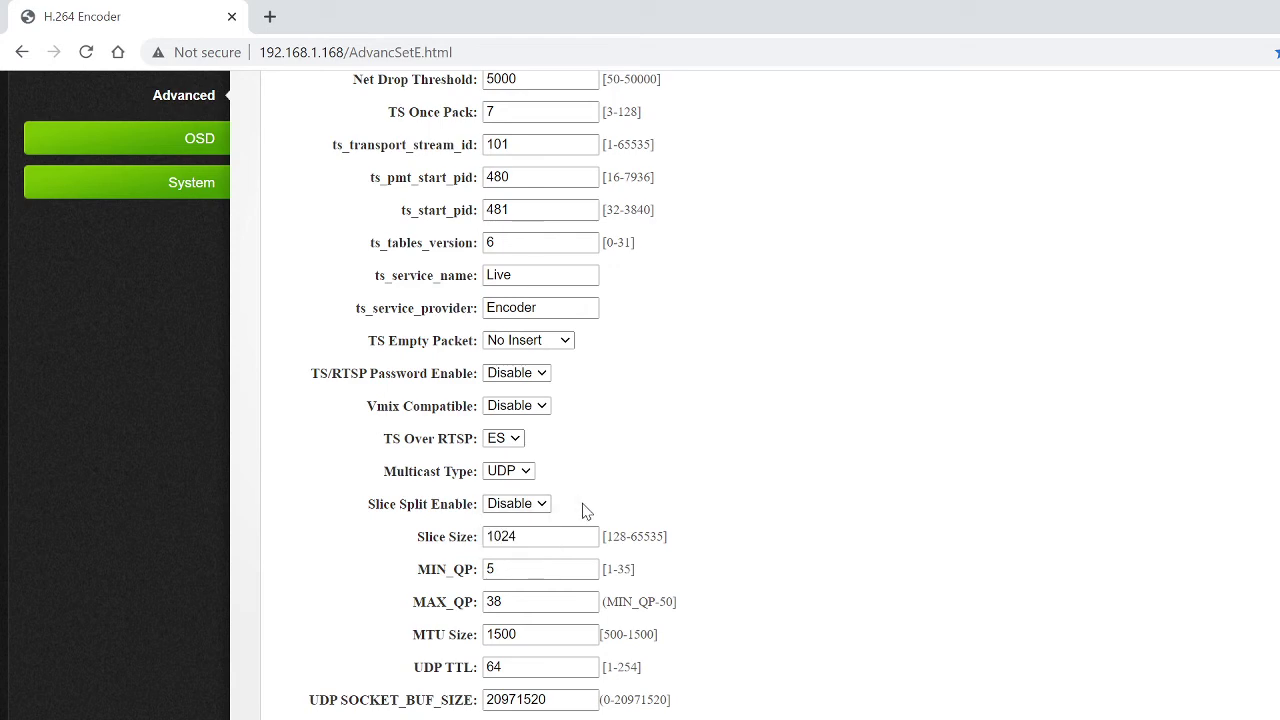
pyautogui.scroll(-1, 613, 560)
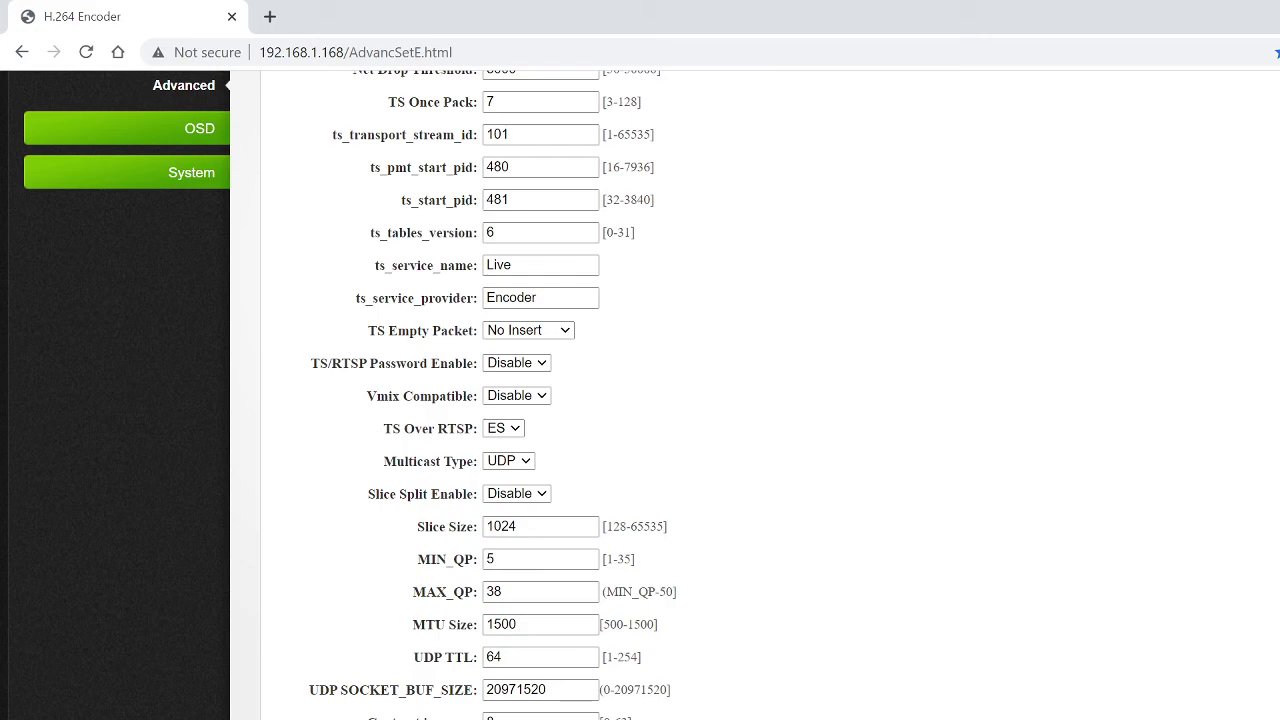
pyautogui.scroll(3, 502, 612)
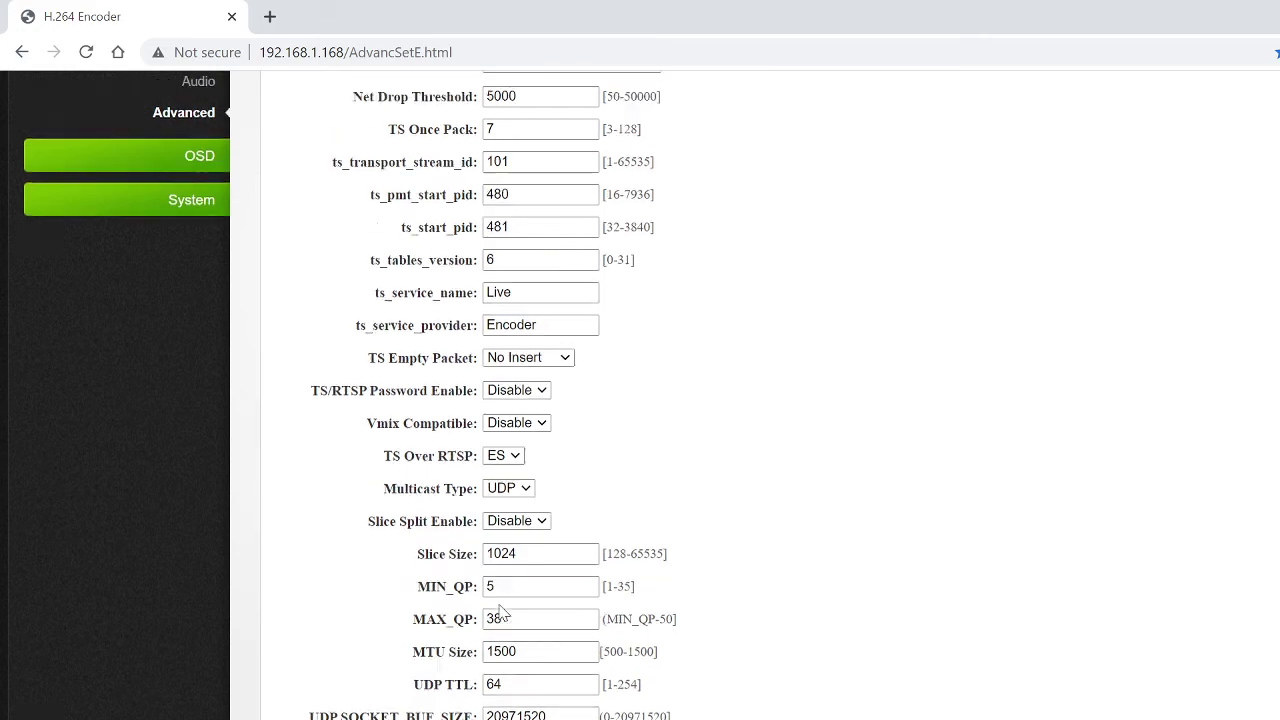
pyautogui.scroll(1, 502, 612)
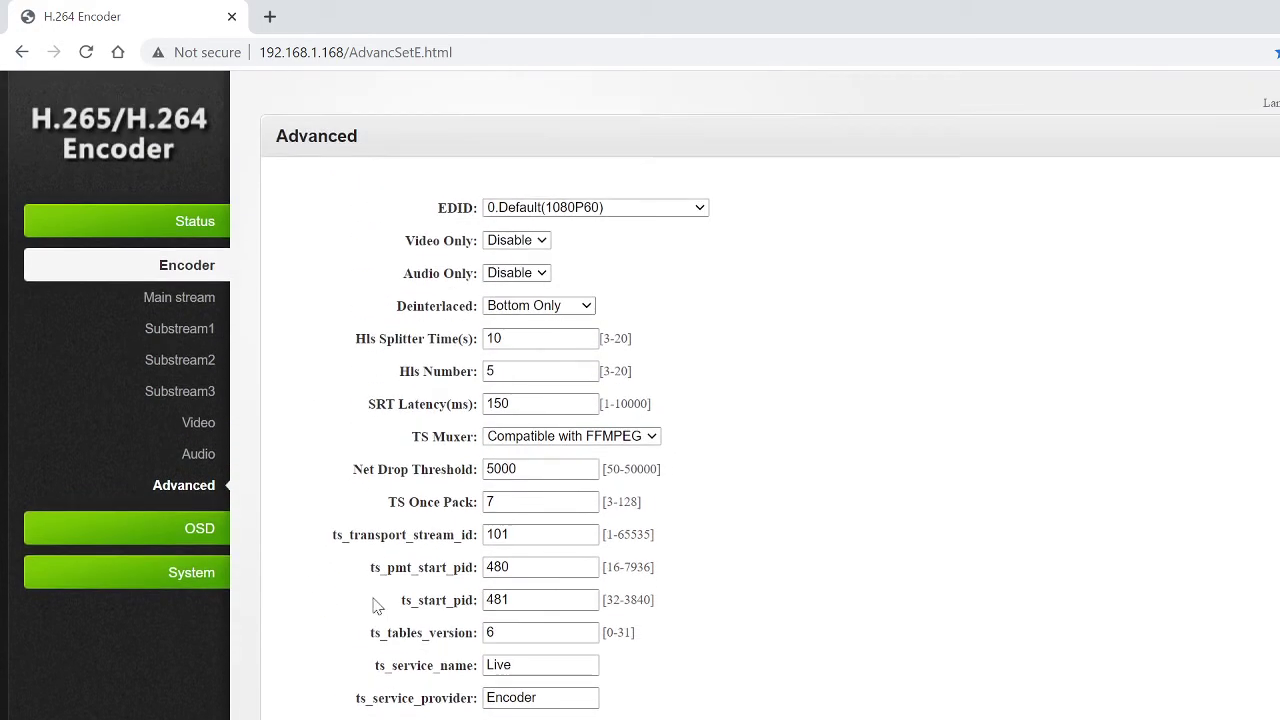
# Open the main stream OSD settings and leave Zone 1 and Zone 2 disabled.
pyautogui.click(199, 530)
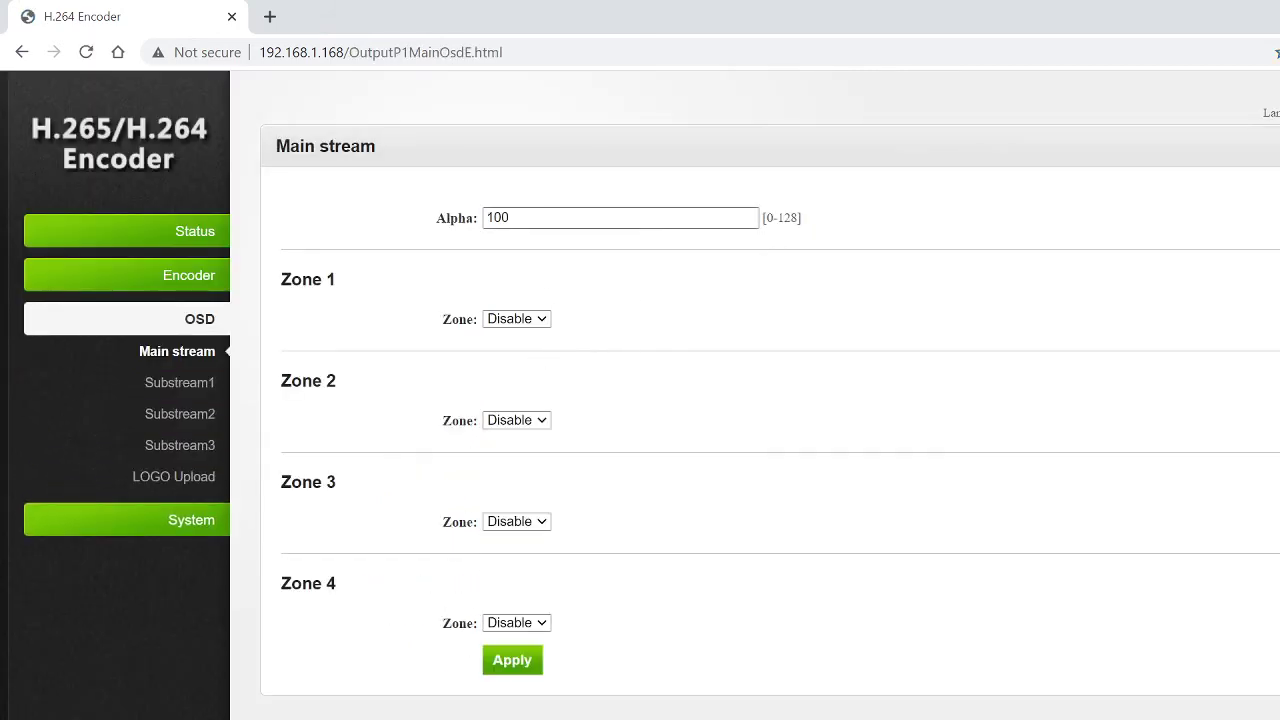
pyautogui.click(549, 320)
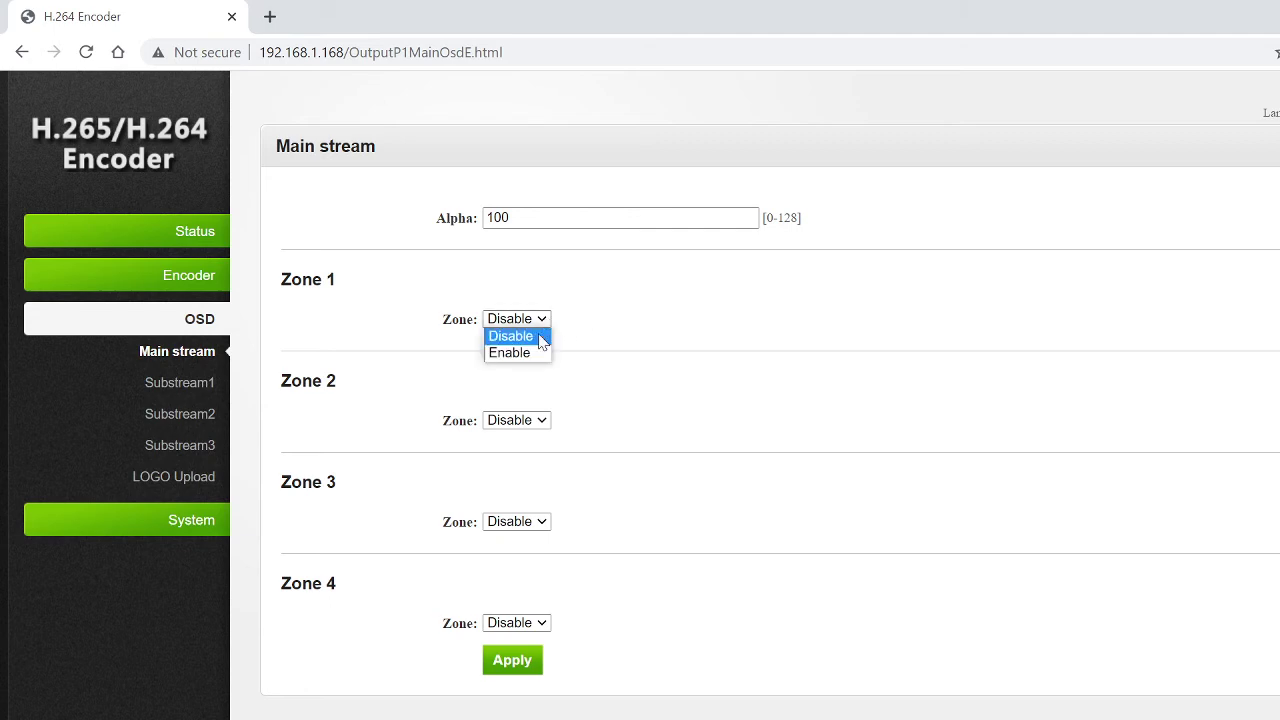
pyautogui.click(544, 335)
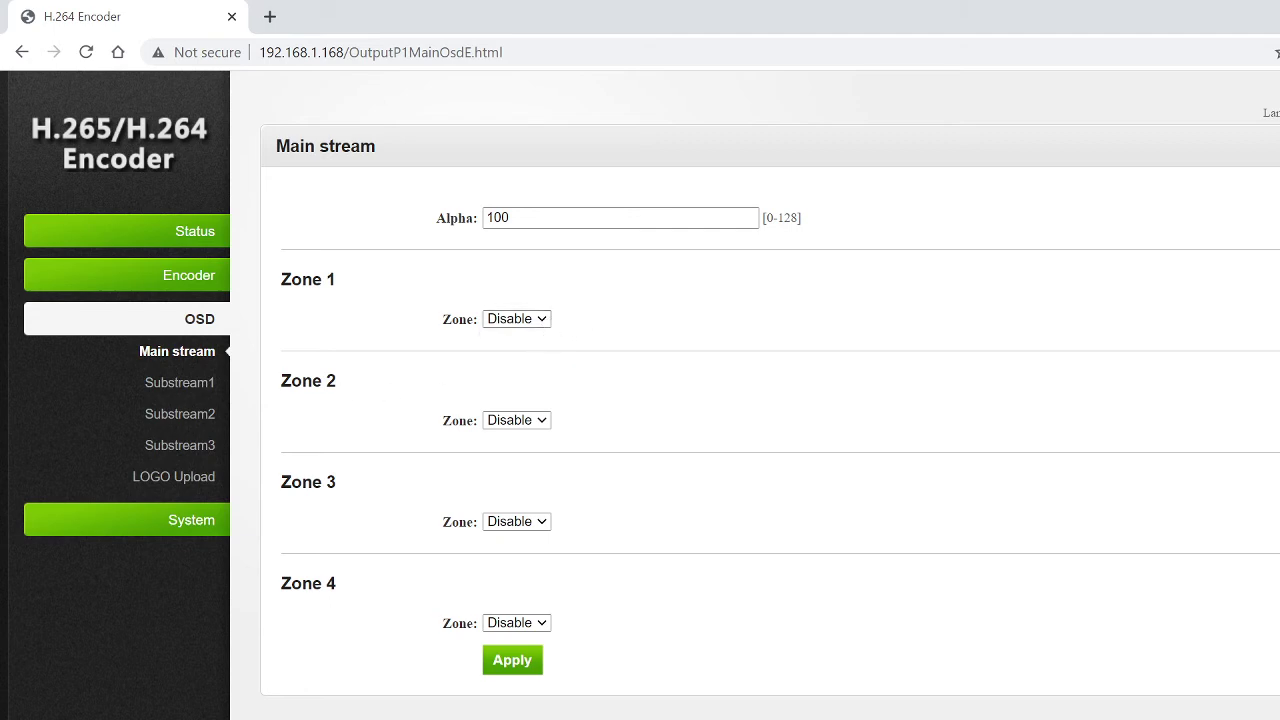
pyautogui.click(542, 419)
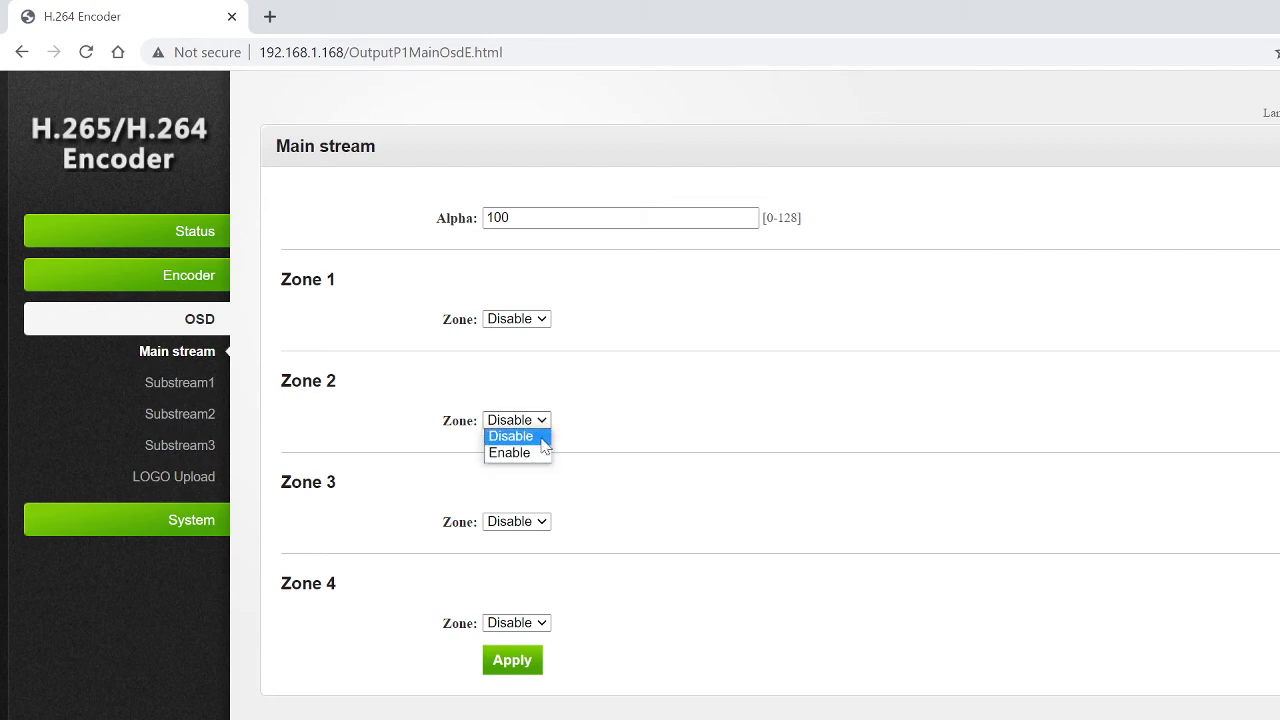
pyautogui.click(588, 421)
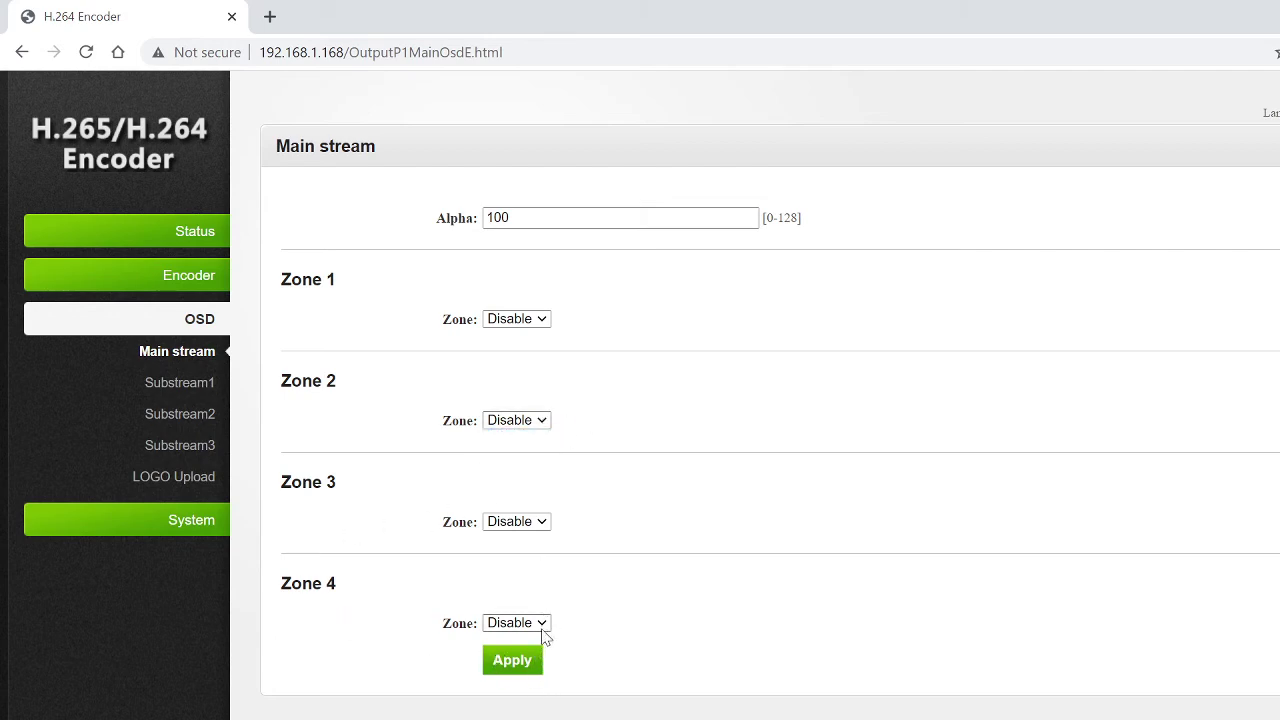
# Check Substream1's OSD, leaving Zone 1 disabled, then open Substream2's OSD.
pyautogui.click(191, 390)
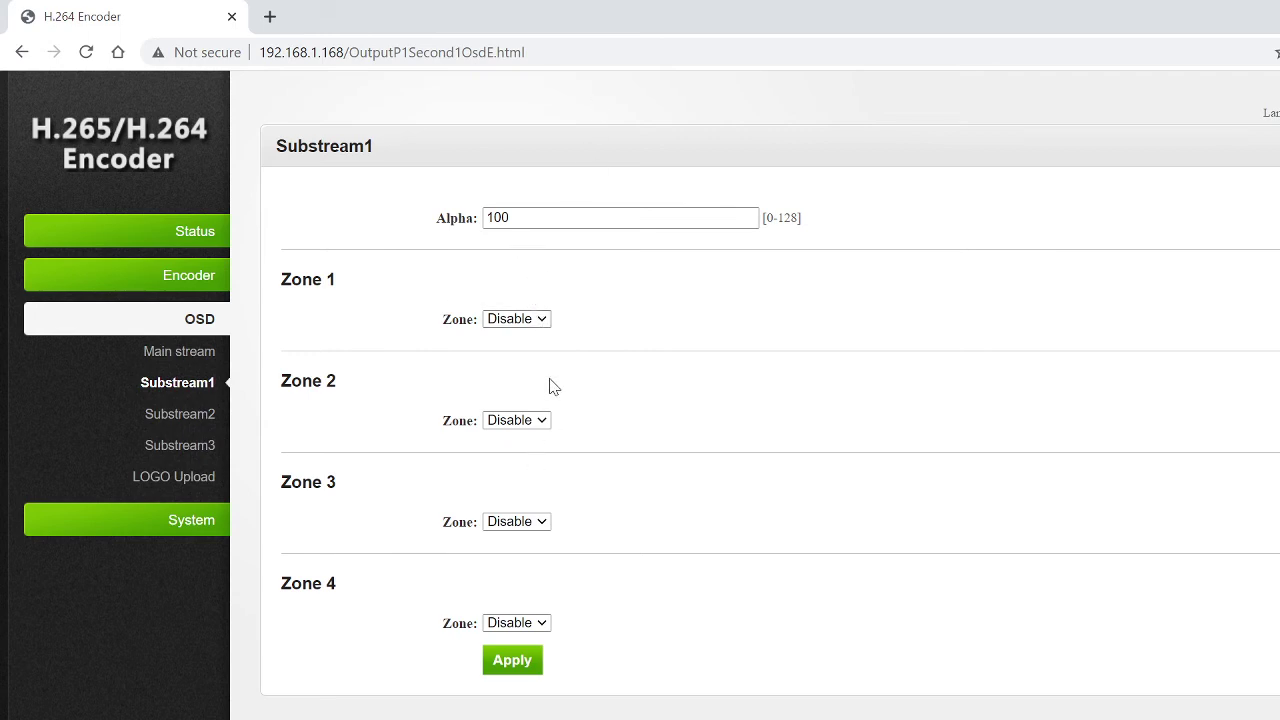
pyautogui.click(540, 320)
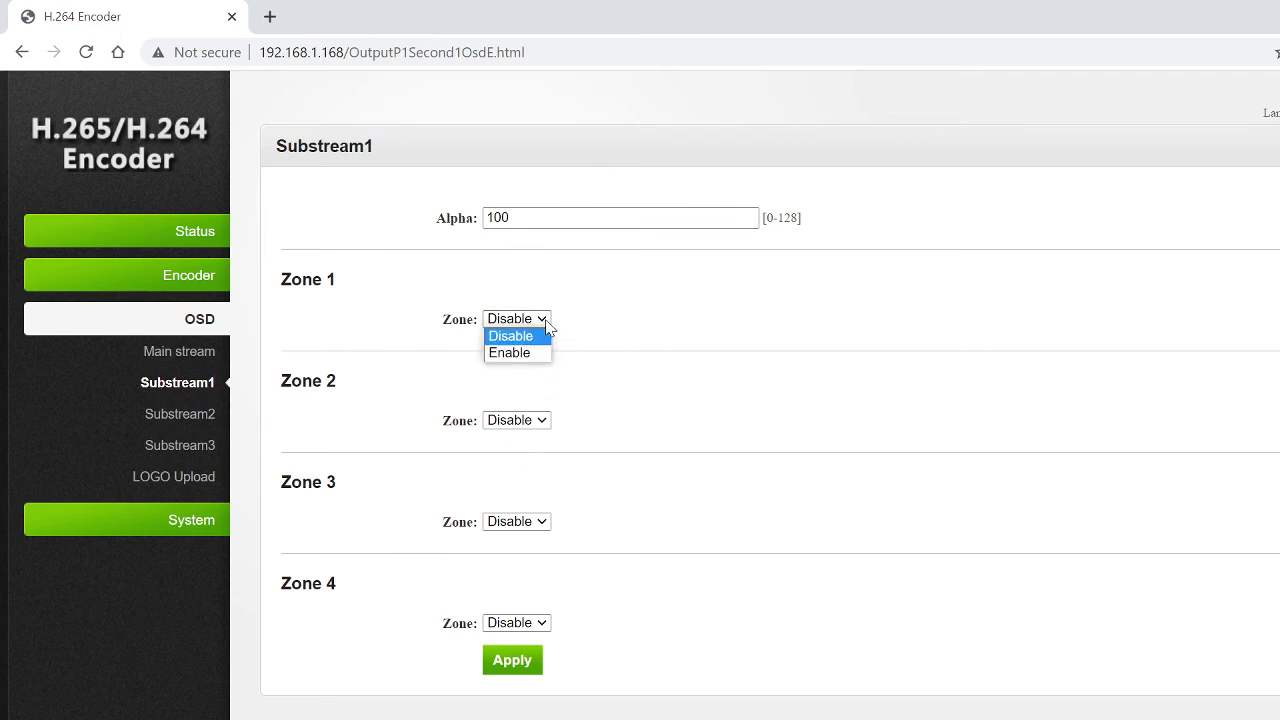
pyautogui.click(605, 337)
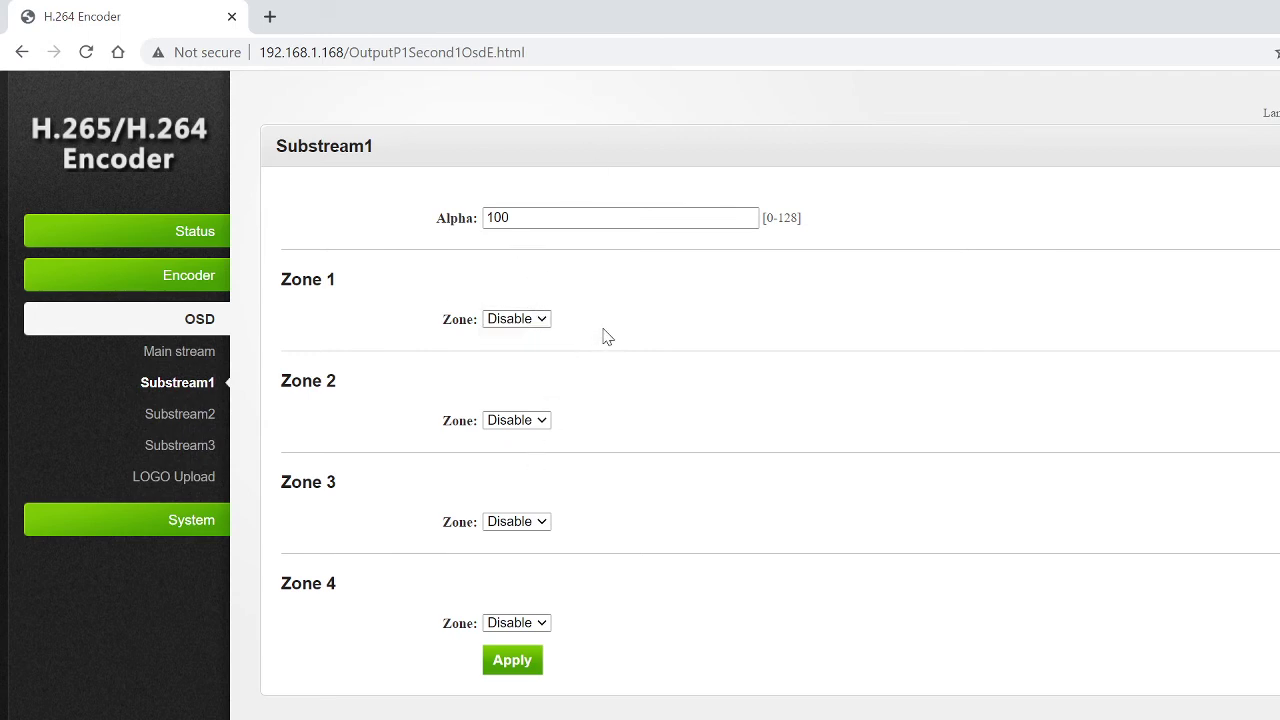
pyautogui.click(205, 419)
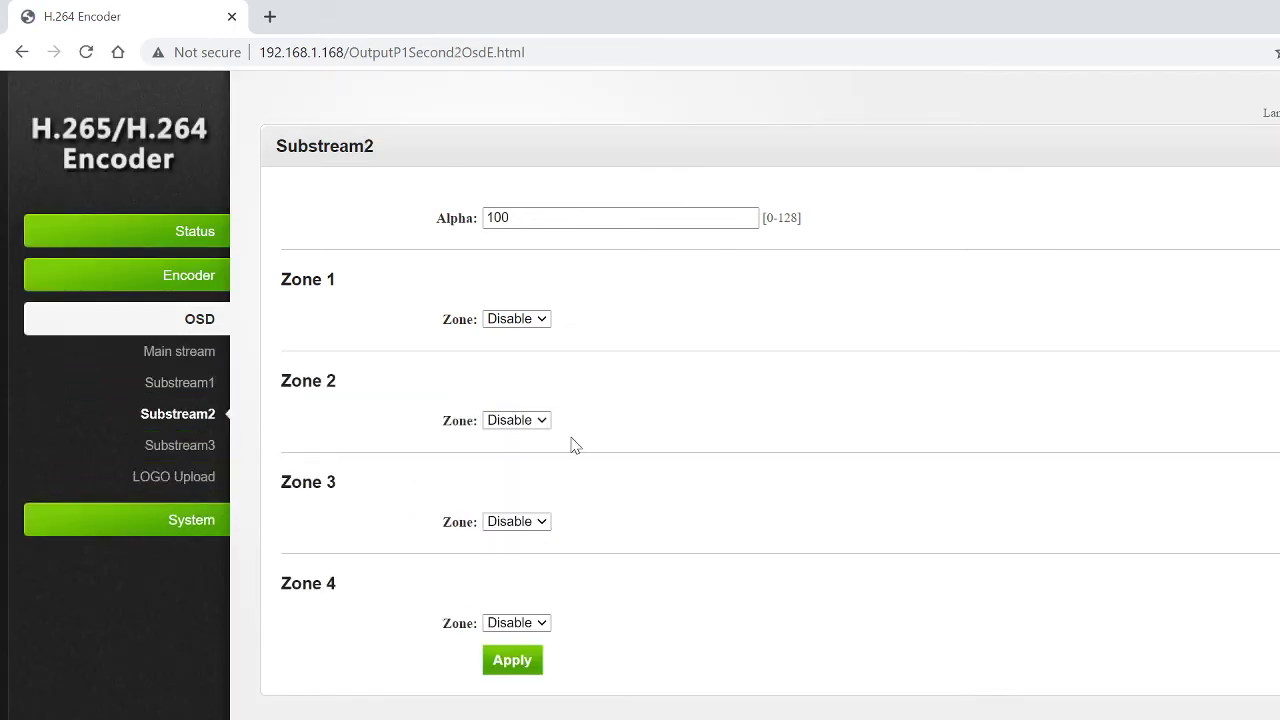
# Check the Substream3 OSD zones, then go to the LOGO Upload page.
pyautogui.click(210, 456)
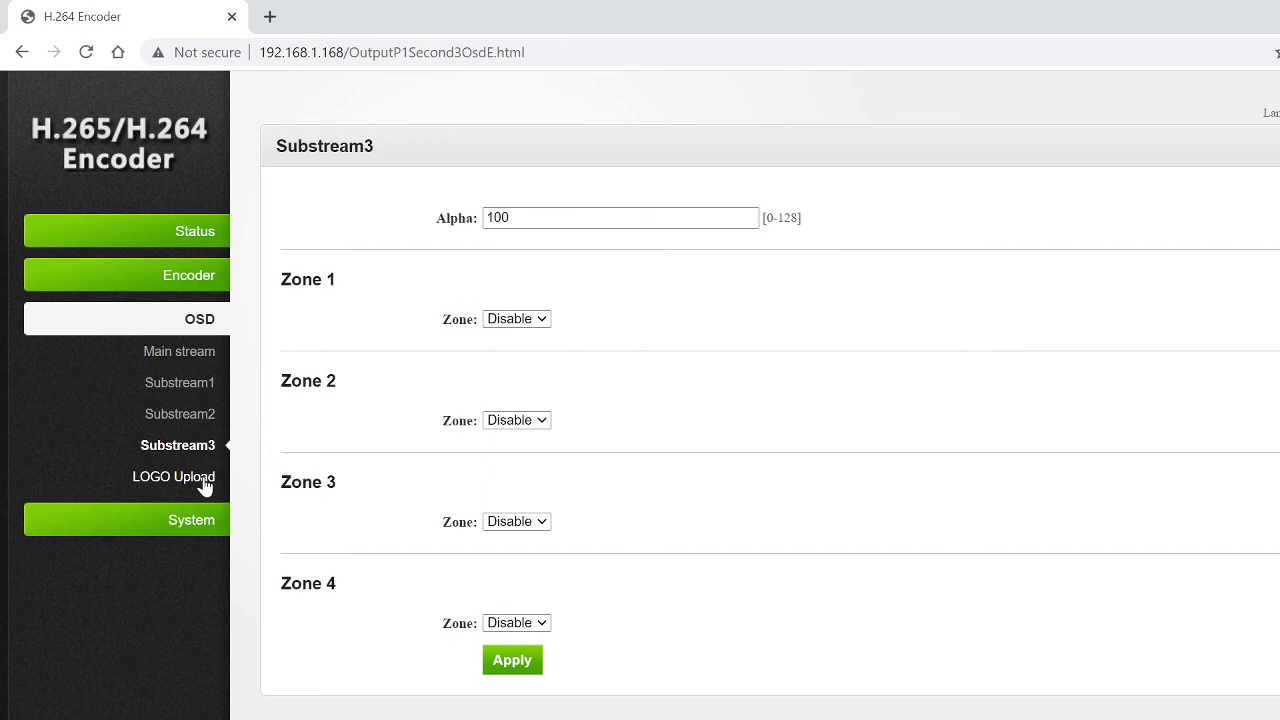
pyautogui.click(205, 480)
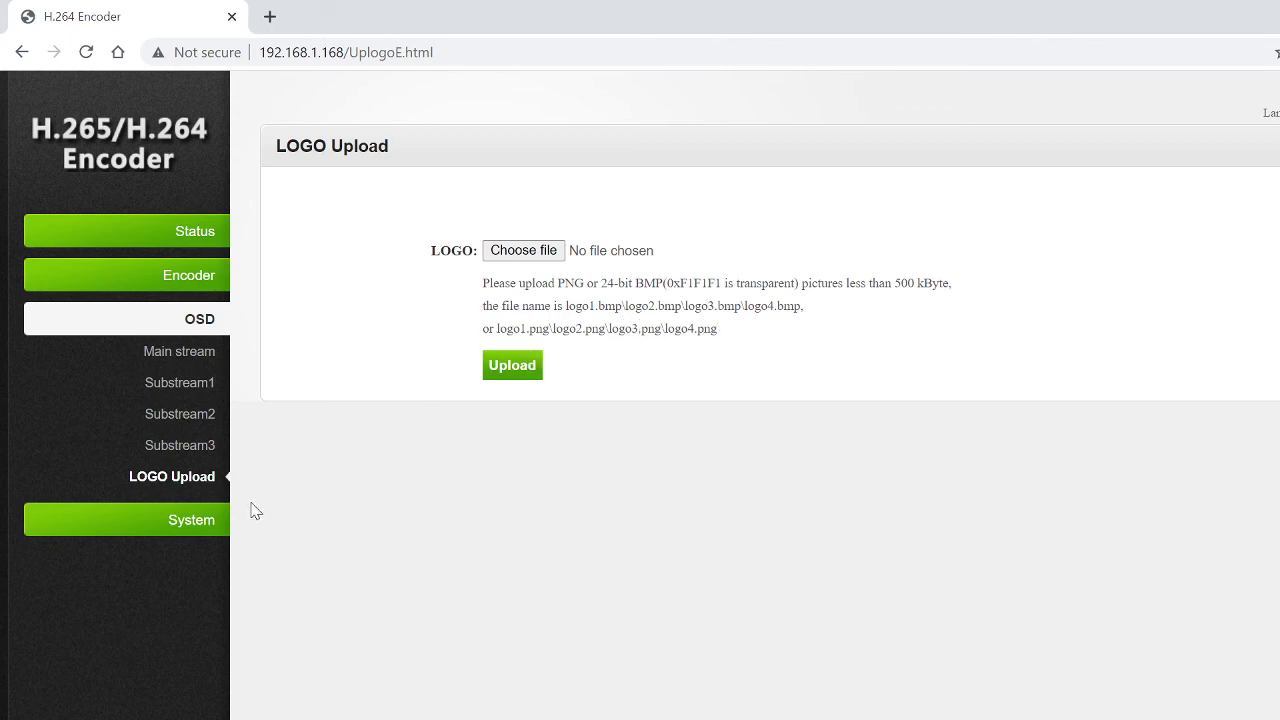
# Open System > Network and confirm both DHCP and NTP Enable stay on Disable.
pyautogui.click(199, 522)
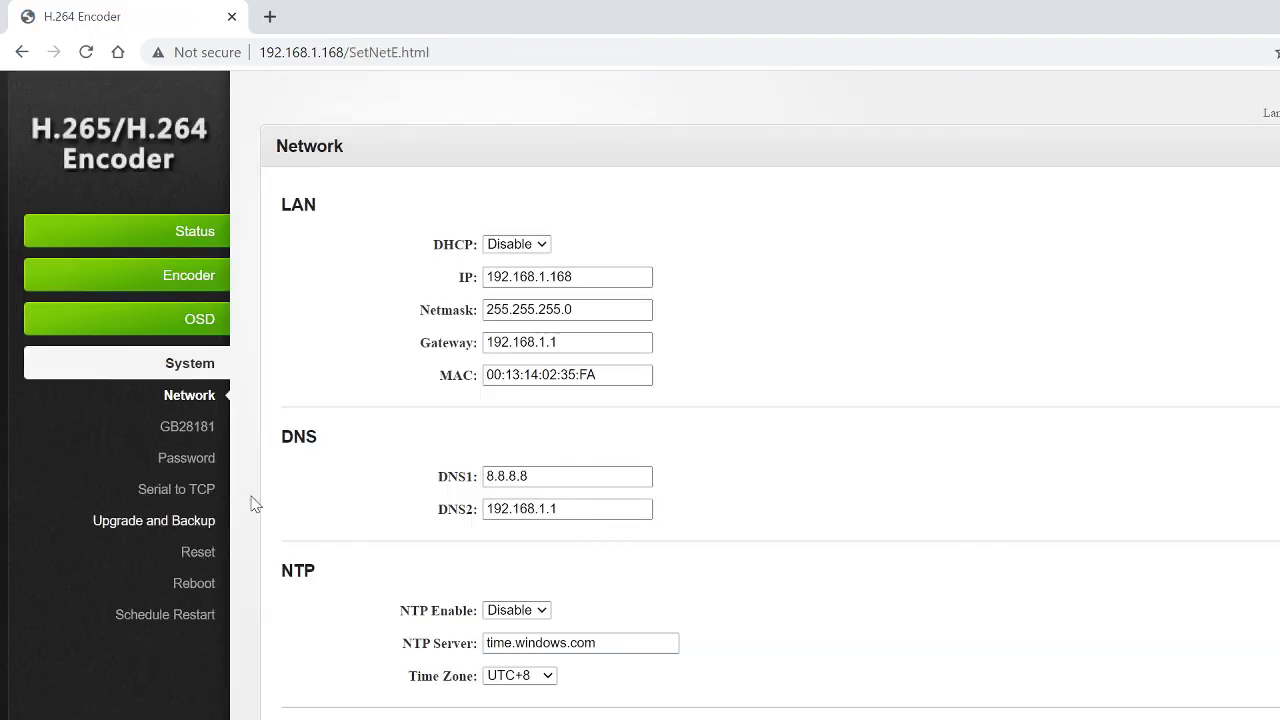
pyautogui.click(545, 246)
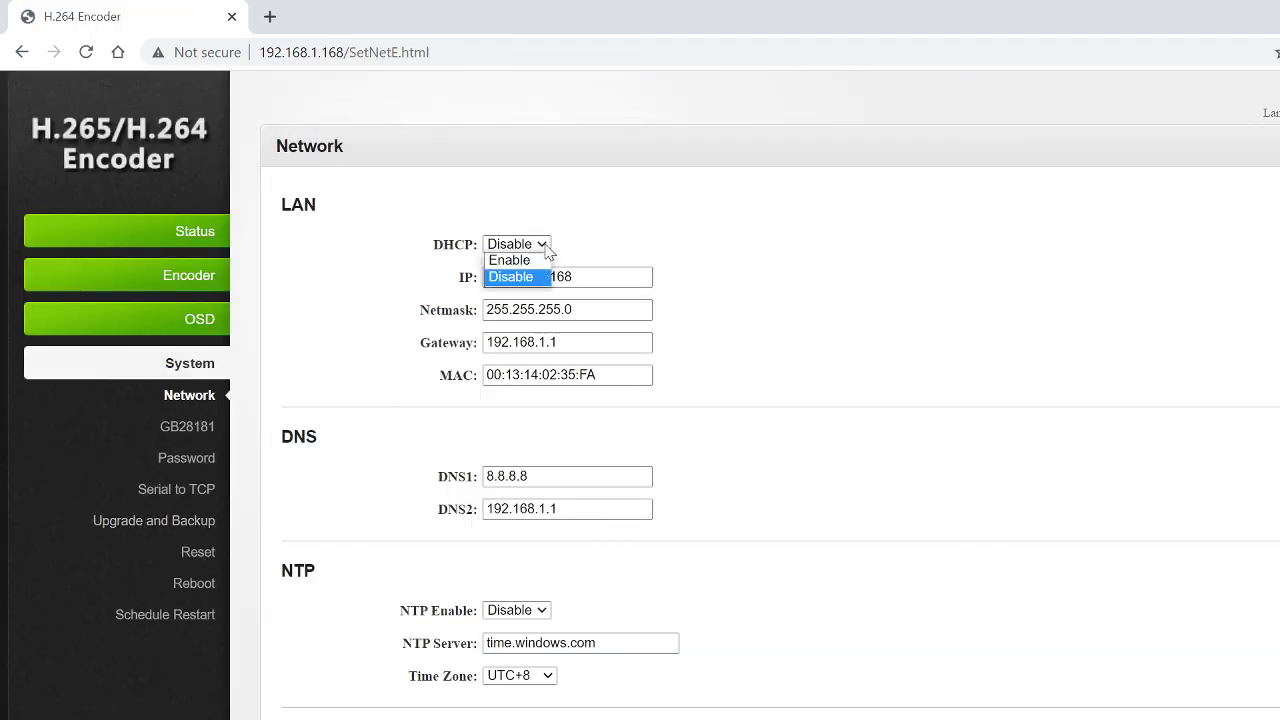
pyautogui.click(546, 251)
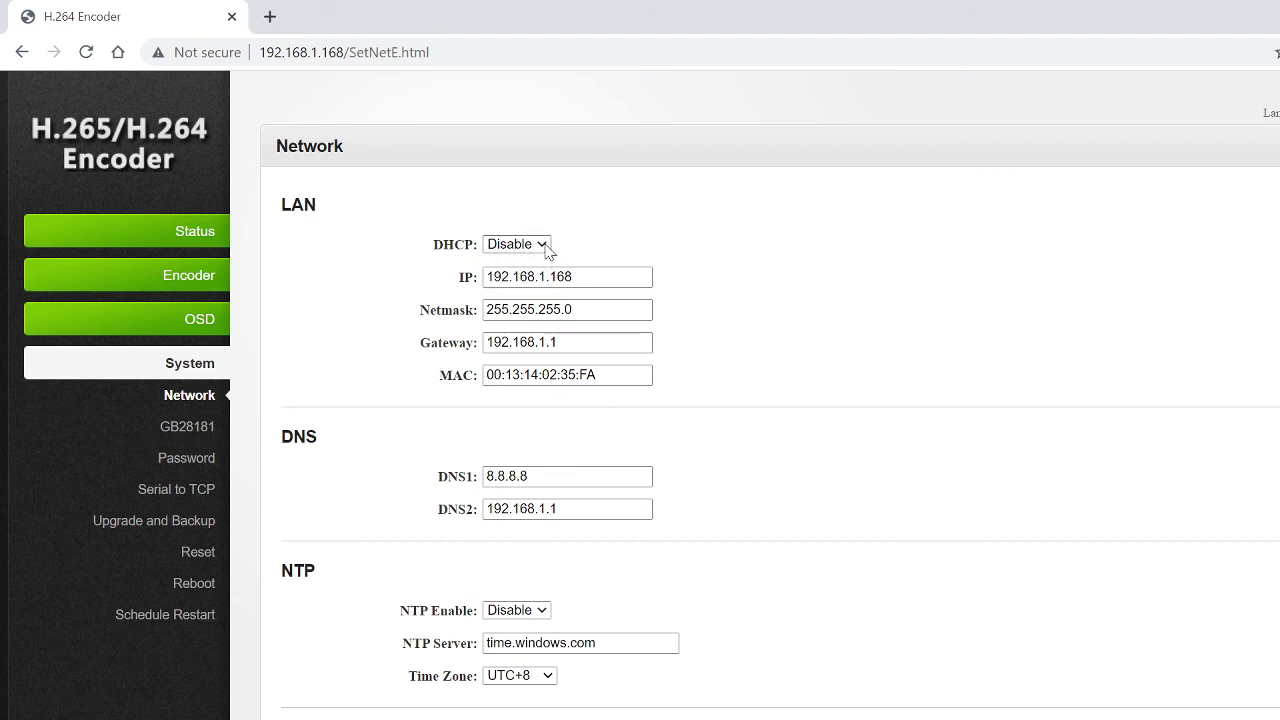
pyautogui.click(567, 309)
pyautogui.click(548, 612)
pyautogui.click(545, 610)
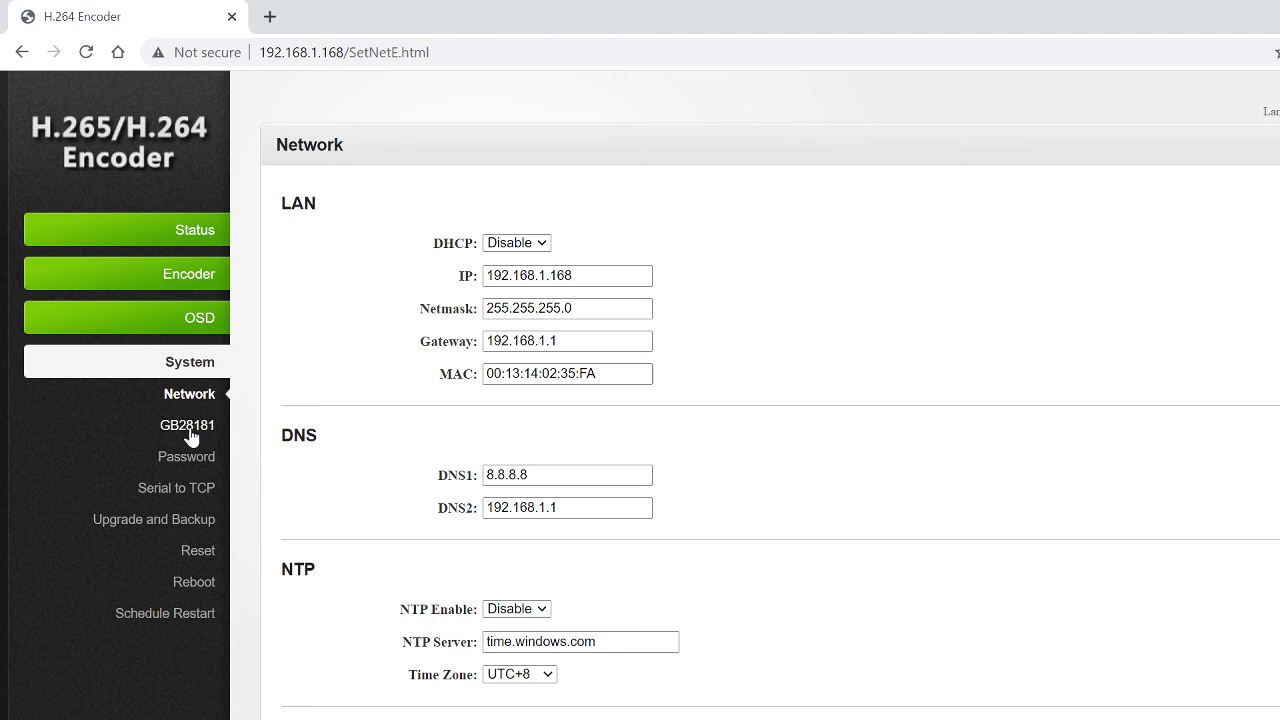
# Open GB28181 settings, keeping Enable on Disable and 28181 Stream Selection on Main Stream.
pyautogui.click(189, 430)
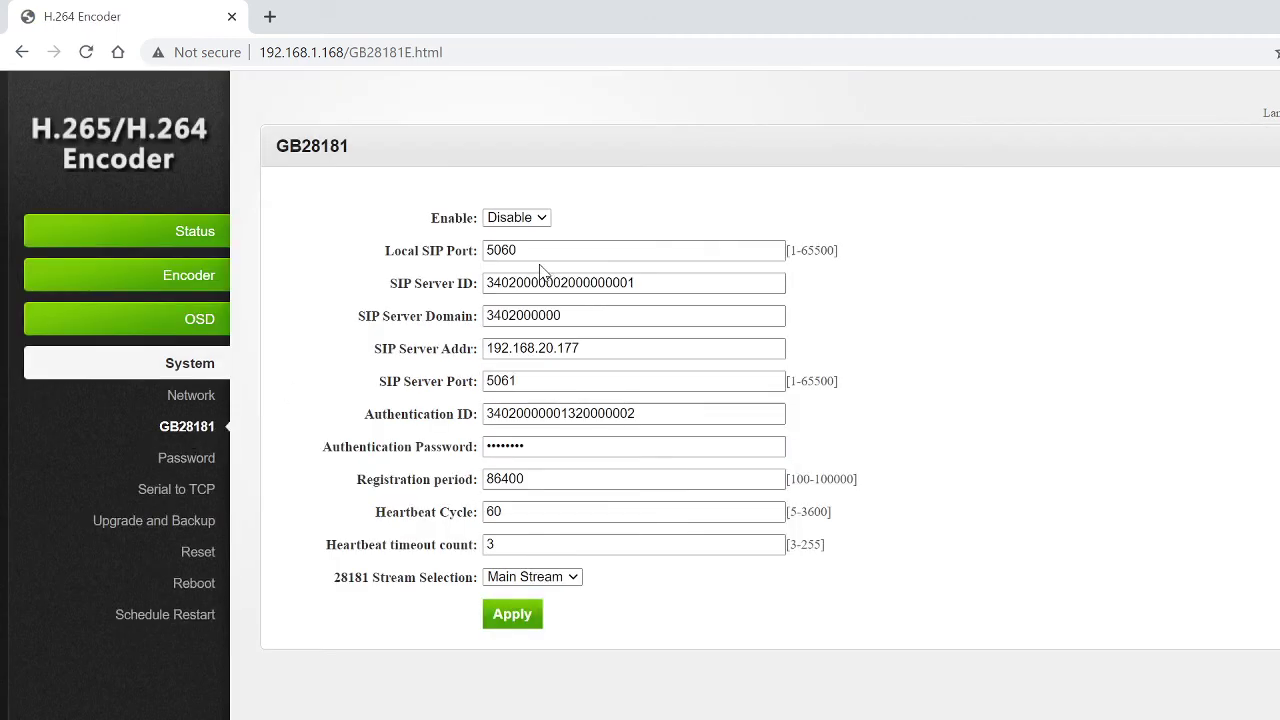
pyautogui.click(545, 222)
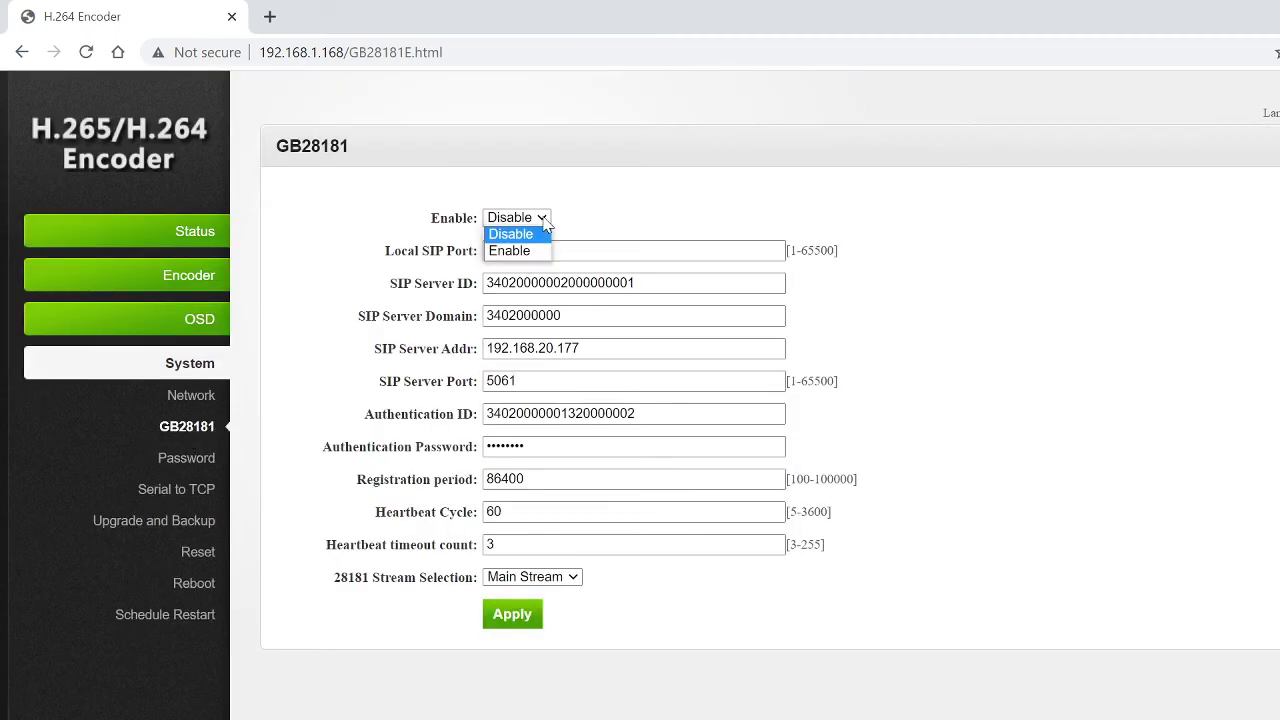
pyautogui.click(548, 224)
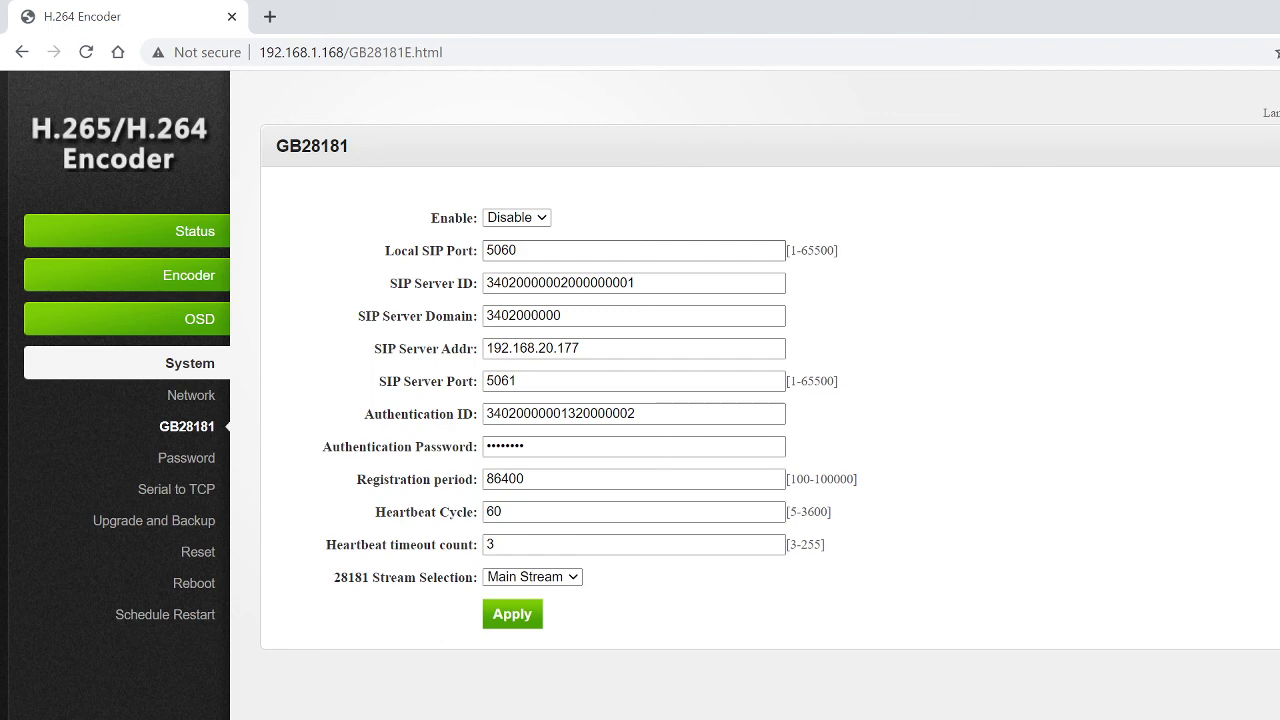
pyautogui.click(565, 282)
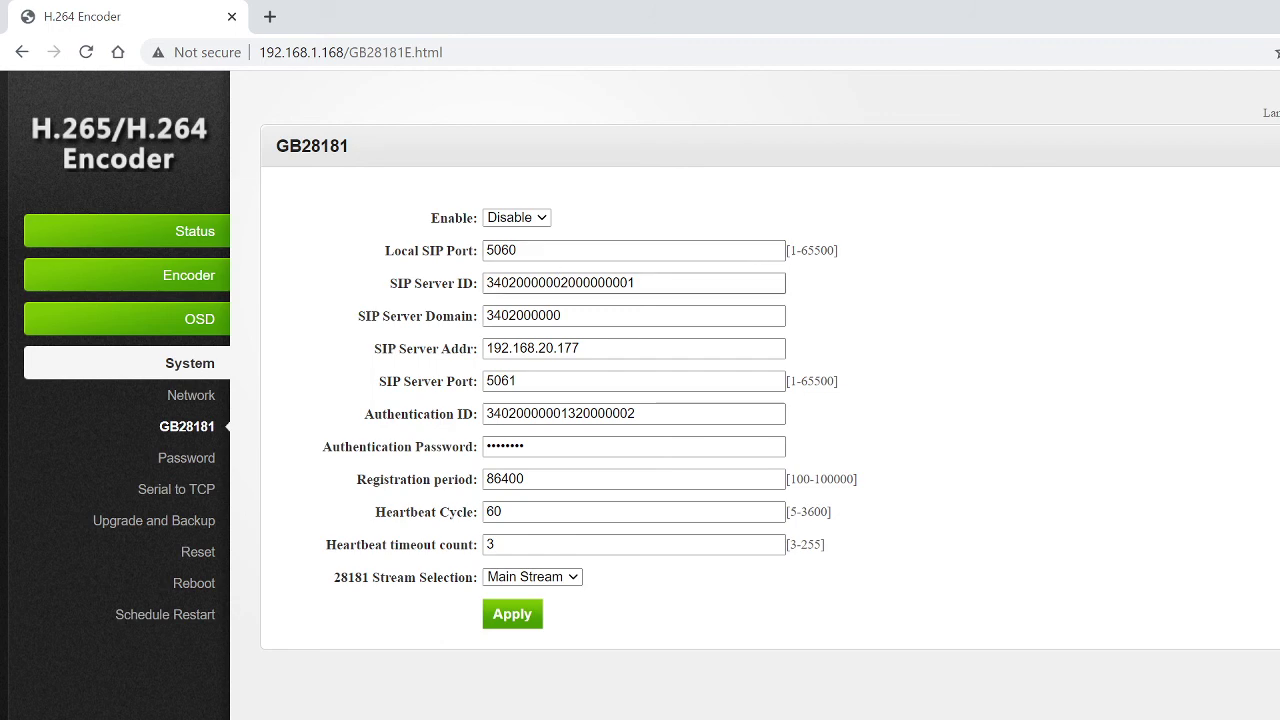
pyautogui.click(510, 315)
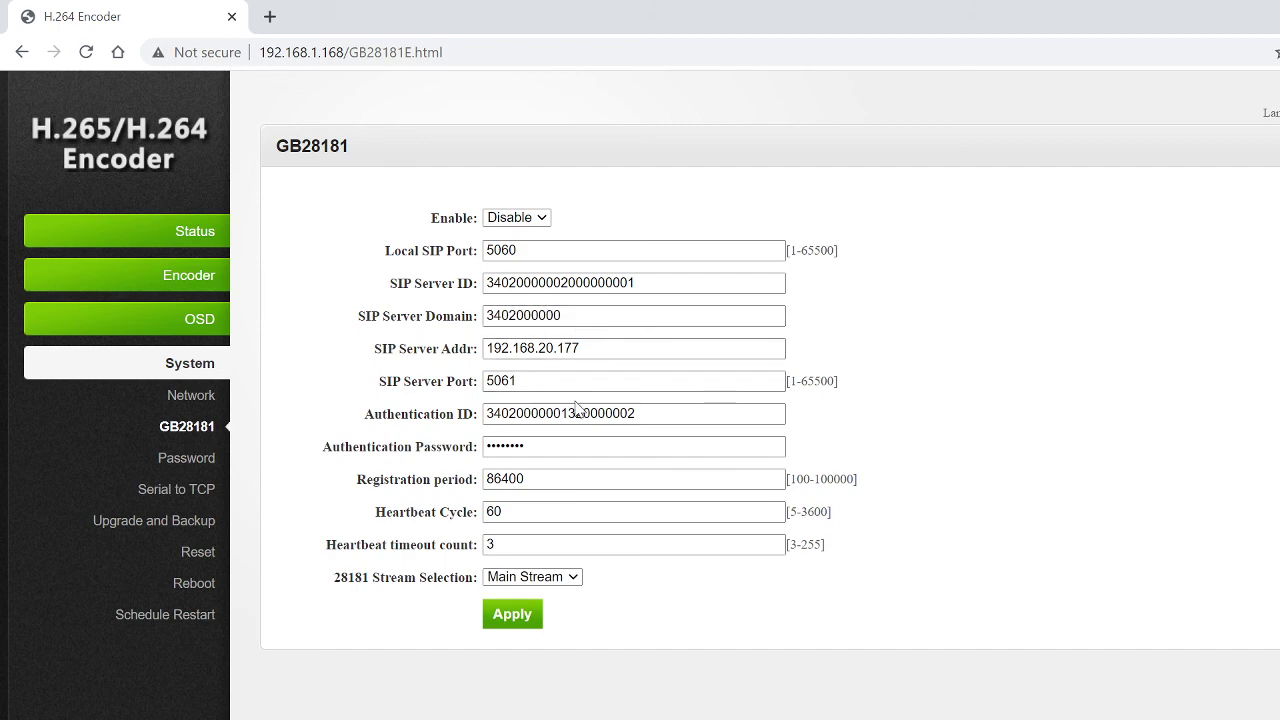
pyautogui.click(575, 580)
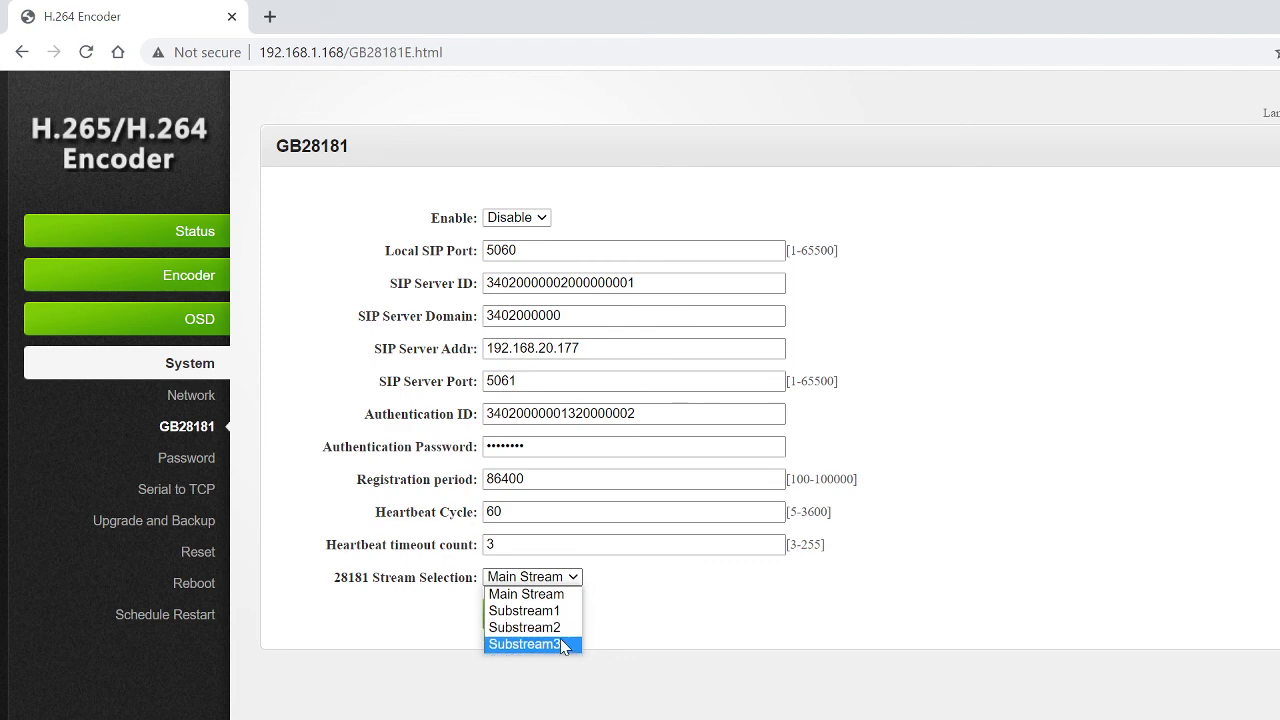
pyautogui.click(576, 579)
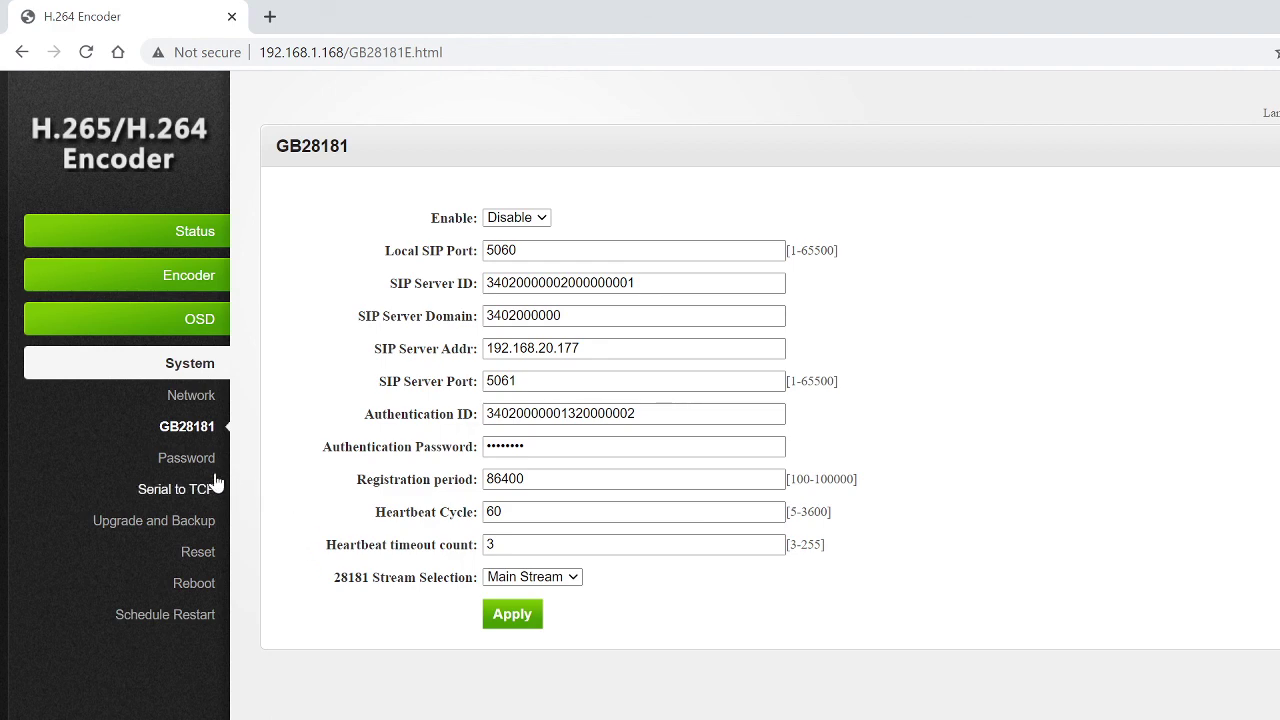
# Pass through the Password page to Serial to TCP, keeping baud rate 9600.
pyautogui.click(186, 458)
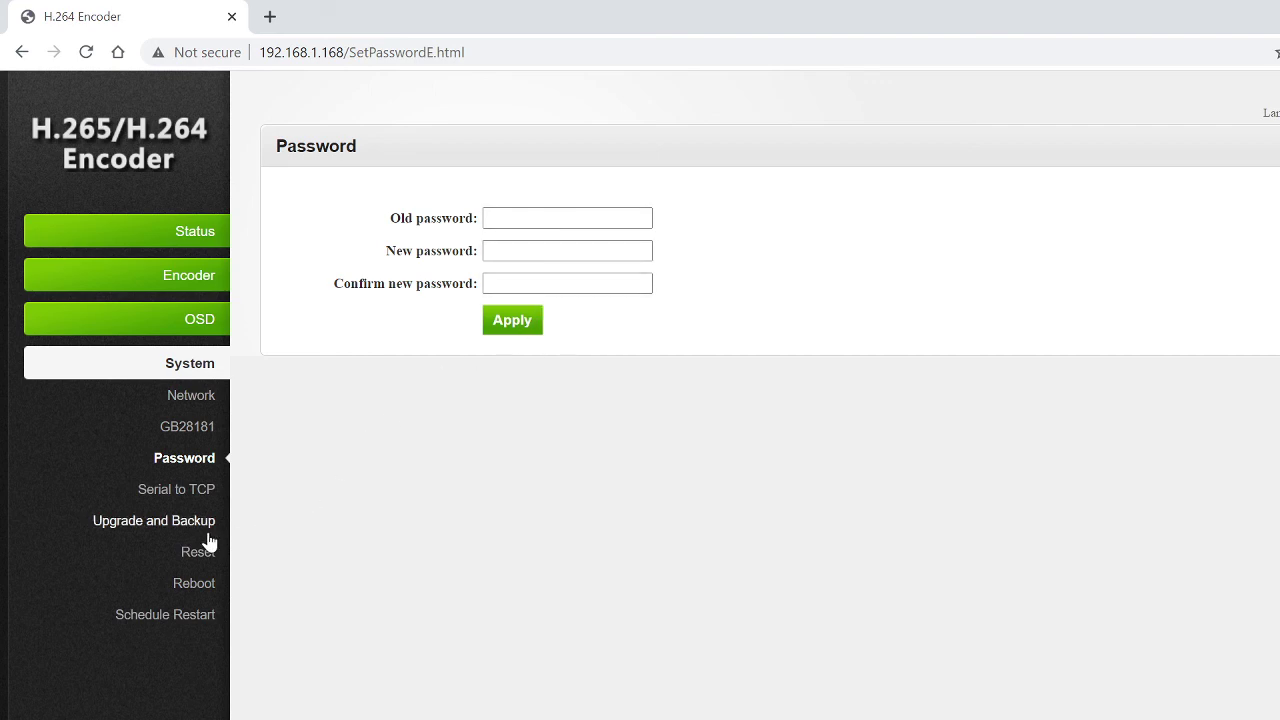
pyautogui.click(205, 495)
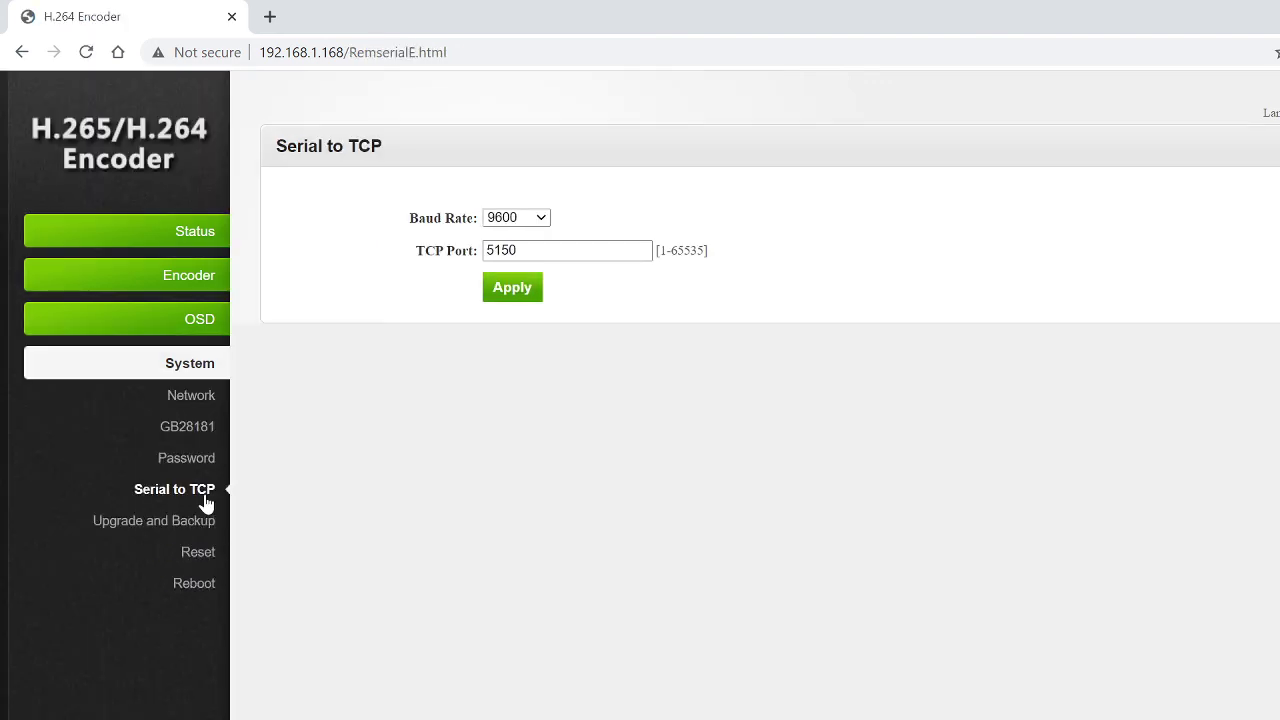
pyautogui.click(537, 217)
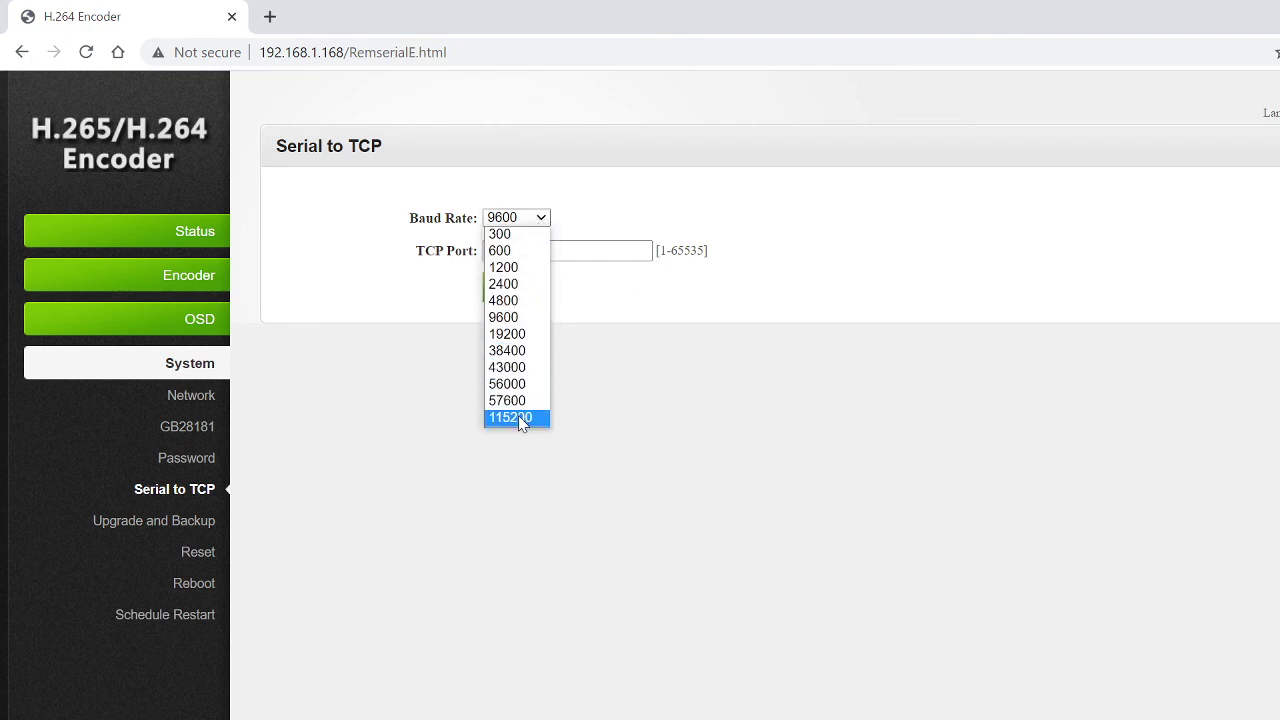
pyautogui.click(590, 210)
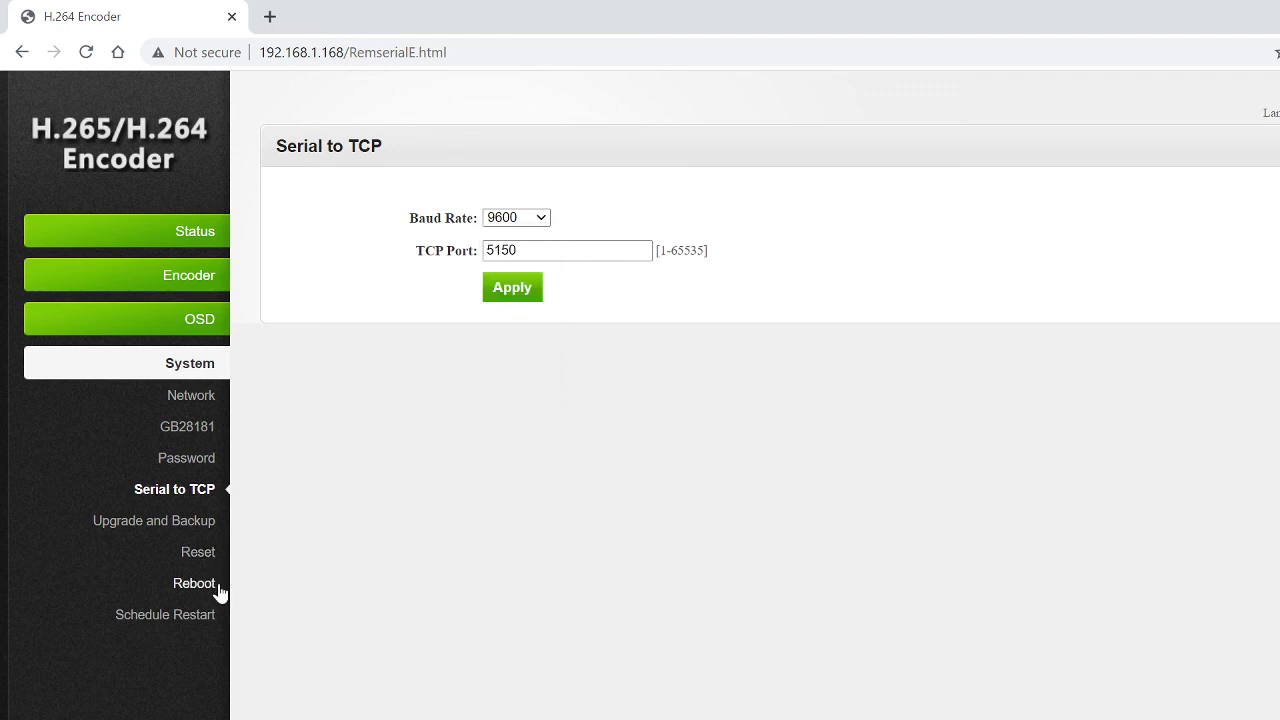
# Open System > Upgrade and Backup to view the Current Version 1.53 firmware.
pyautogui.click(203, 528)
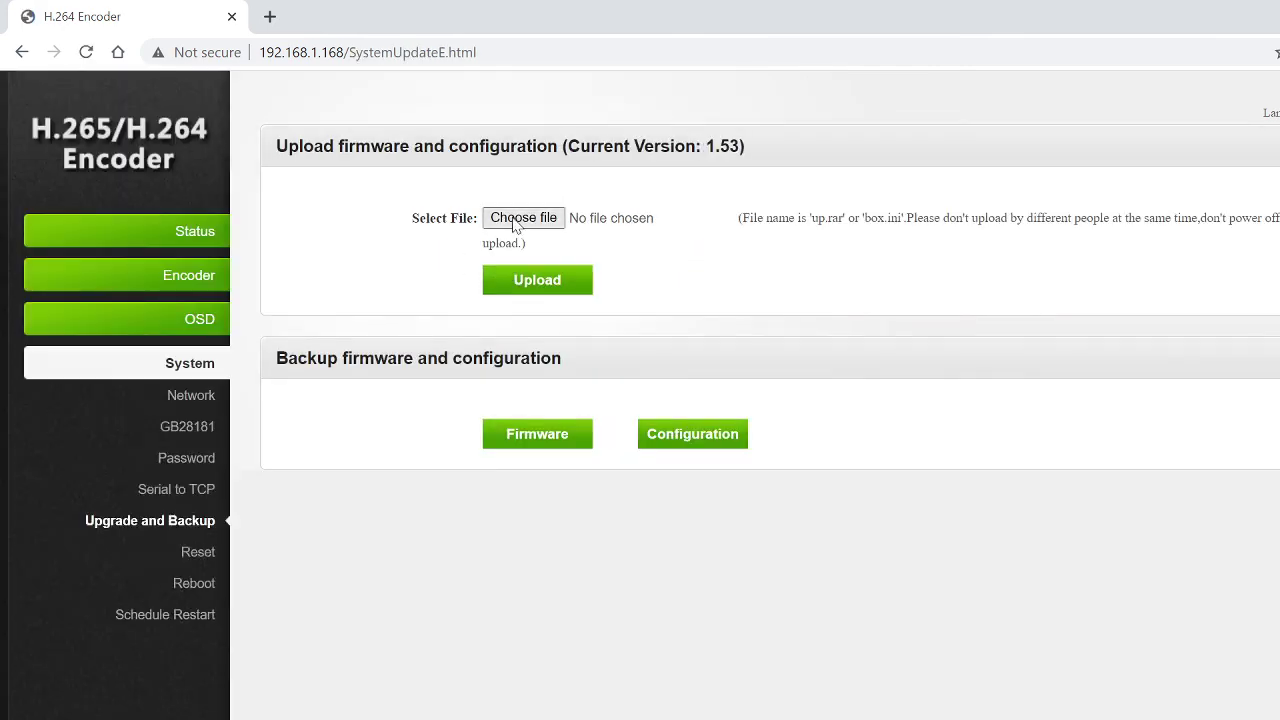